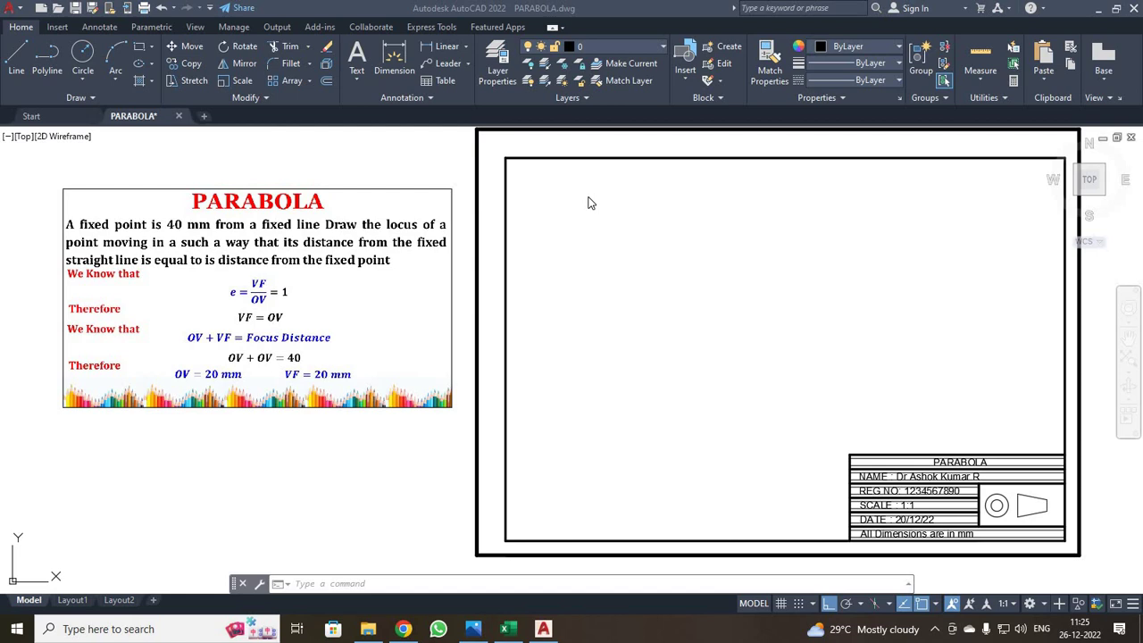
# Draw a vertical line near the left edge of the inner drawing frame as the parabola's directrix.
pyautogui.click(15, 64)
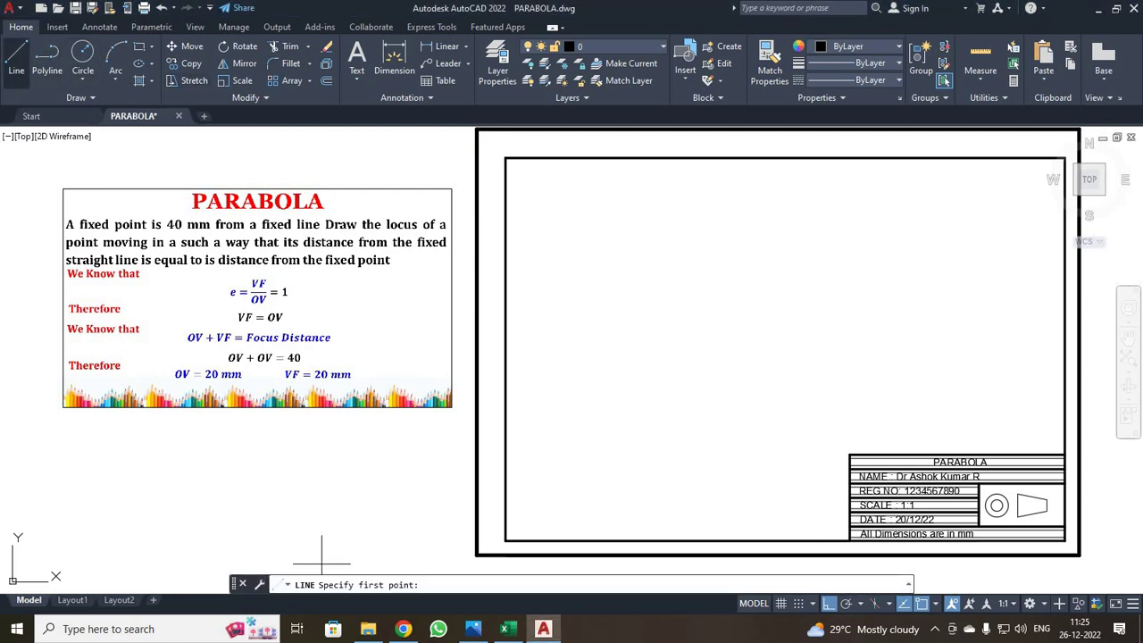
pyautogui.click(532, 186)
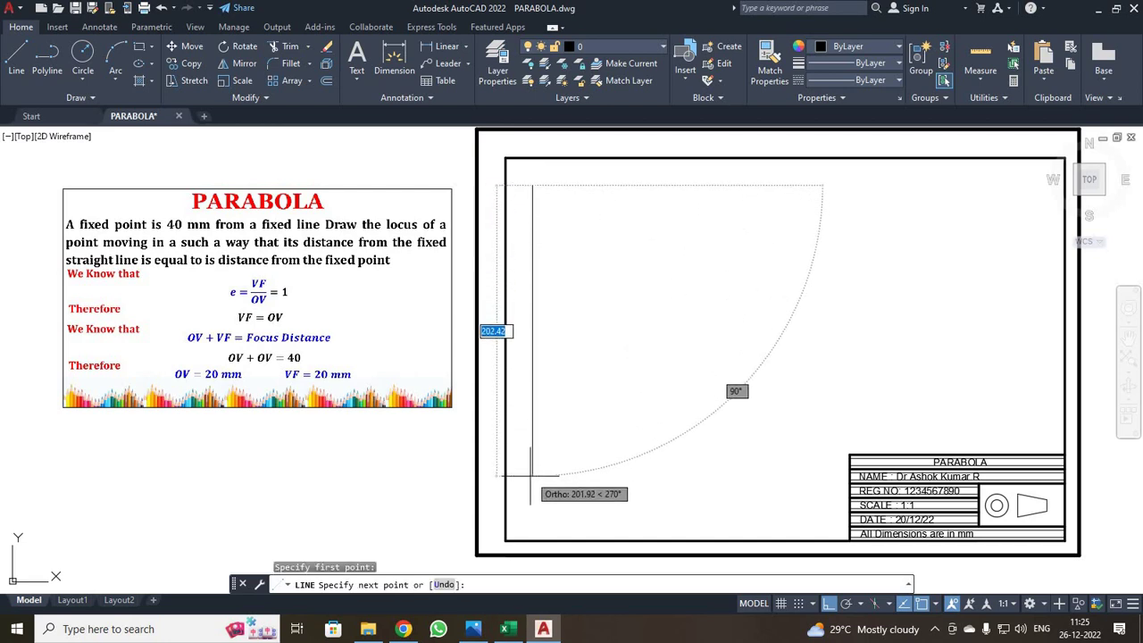
pyautogui.click(532, 503)
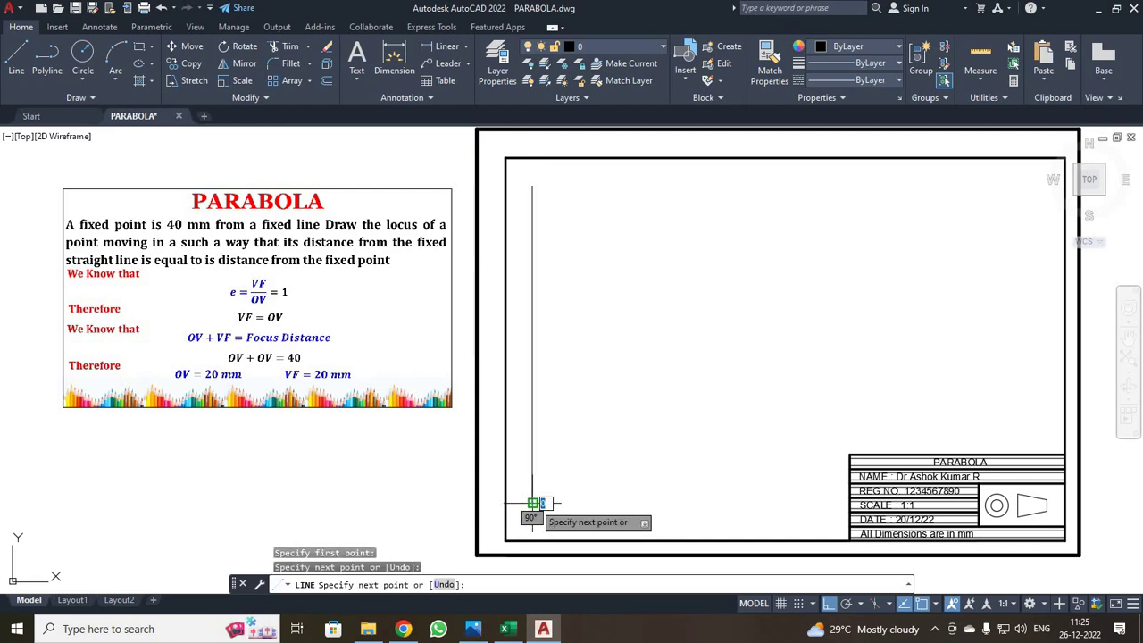
pyautogui.press('Escape')
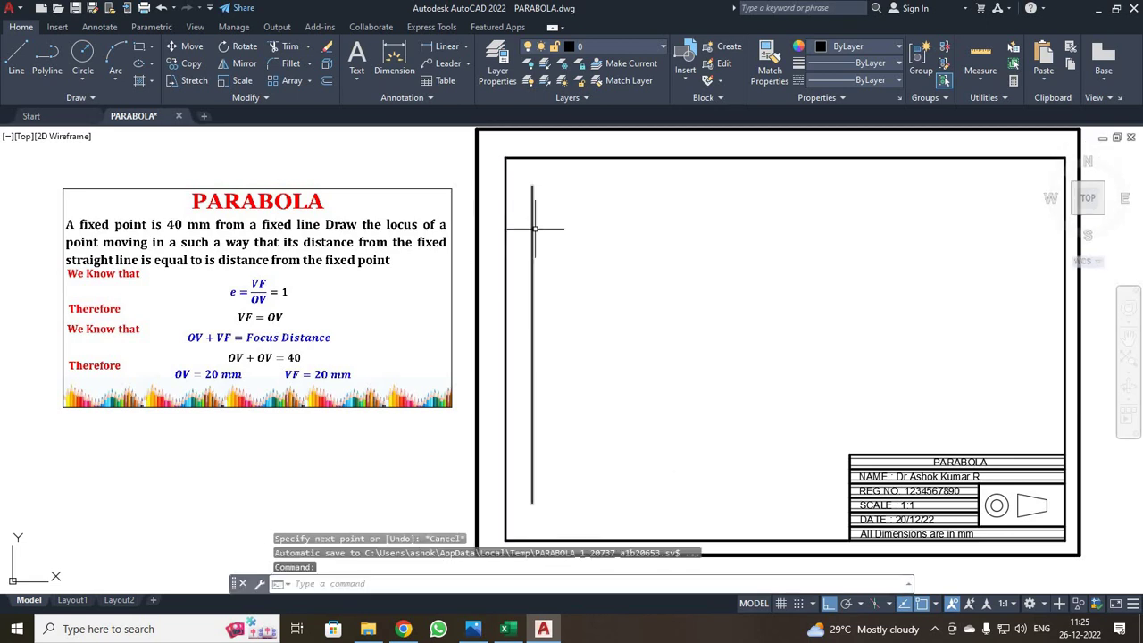
# Draw the horizontal axis from the vertical line's midpoint across the sheet to near the frame's right edge.
pyautogui.click(15, 62)
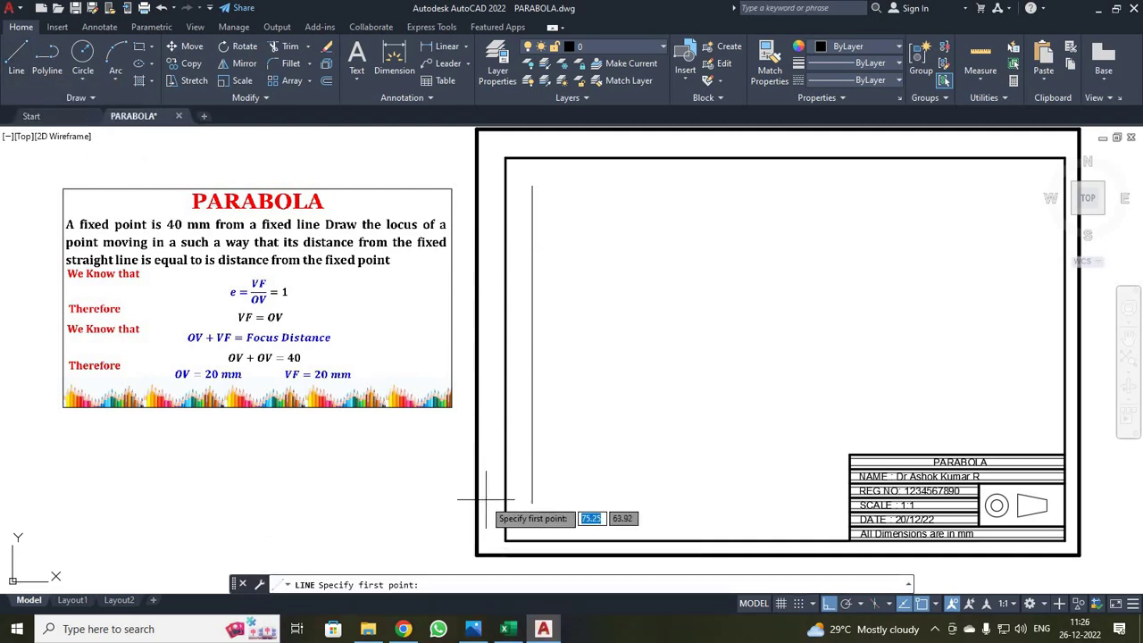
pyautogui.click(532, 344)
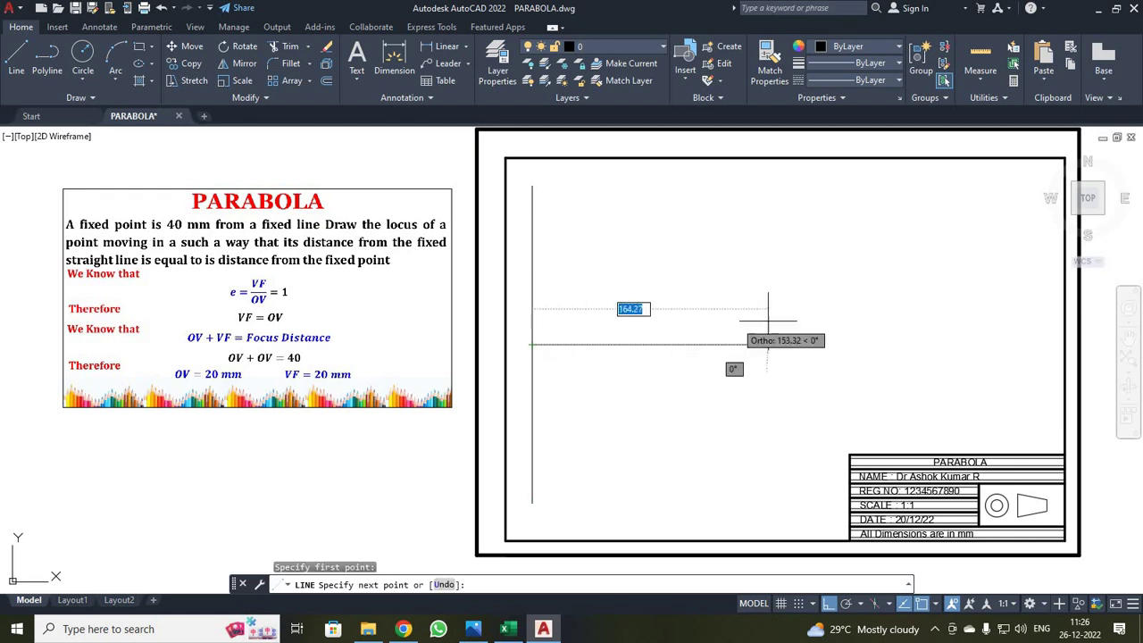
pyautogui.click(1018, 343)
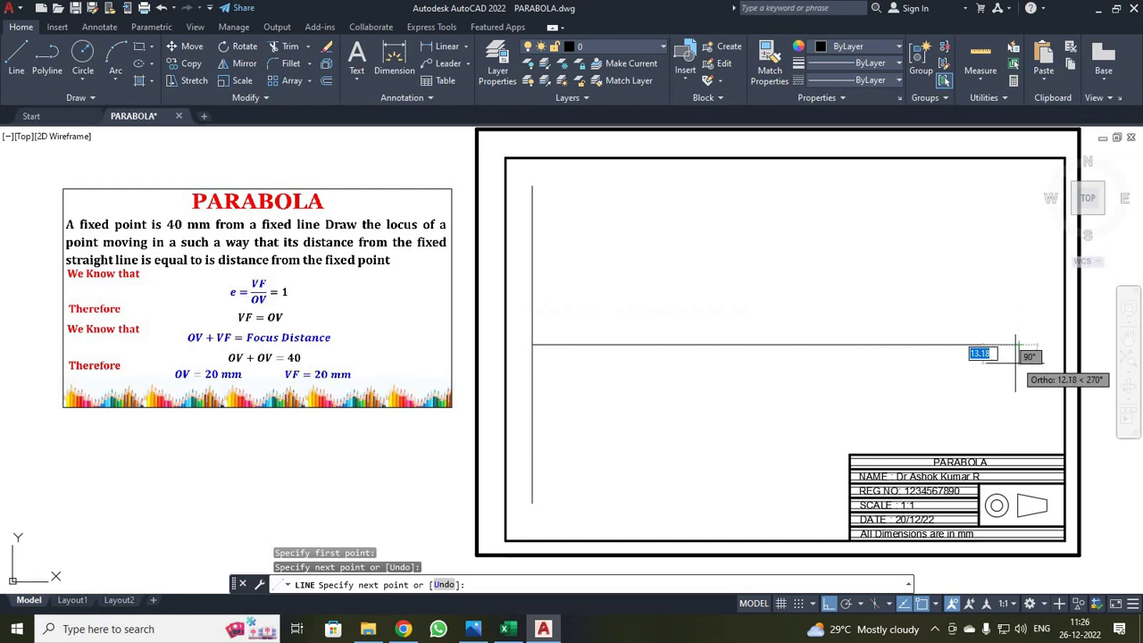
pyautogui.press('Escape')
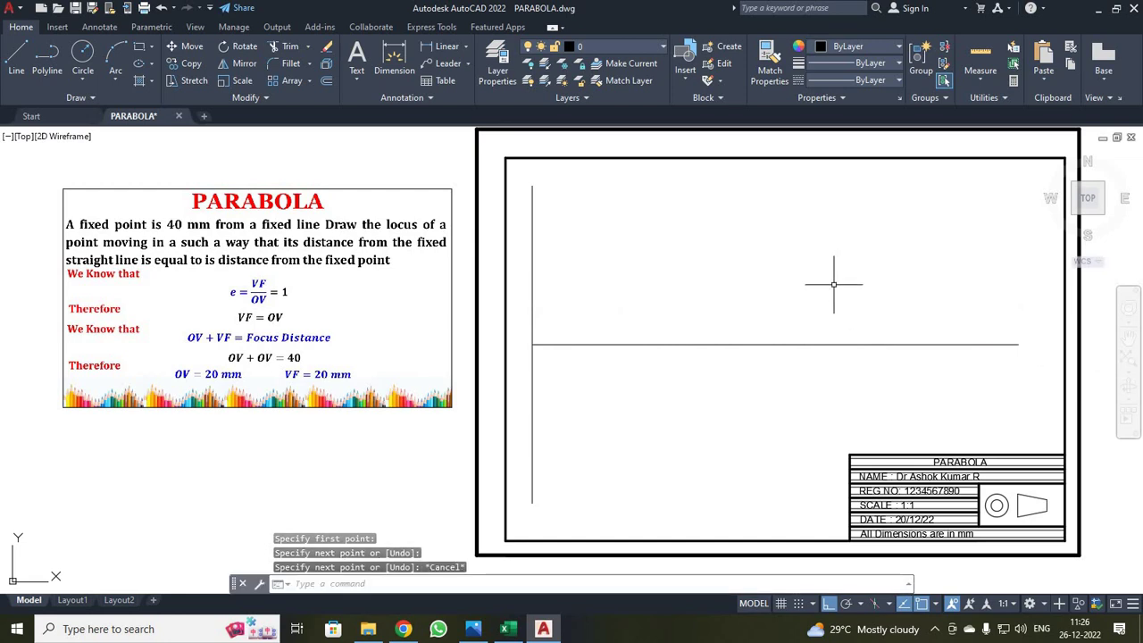
# Accept the lineweight settings with Display Lineweight enabled and set the current lineweight to 0.35 mm.
pyautogui.click(895, 67)
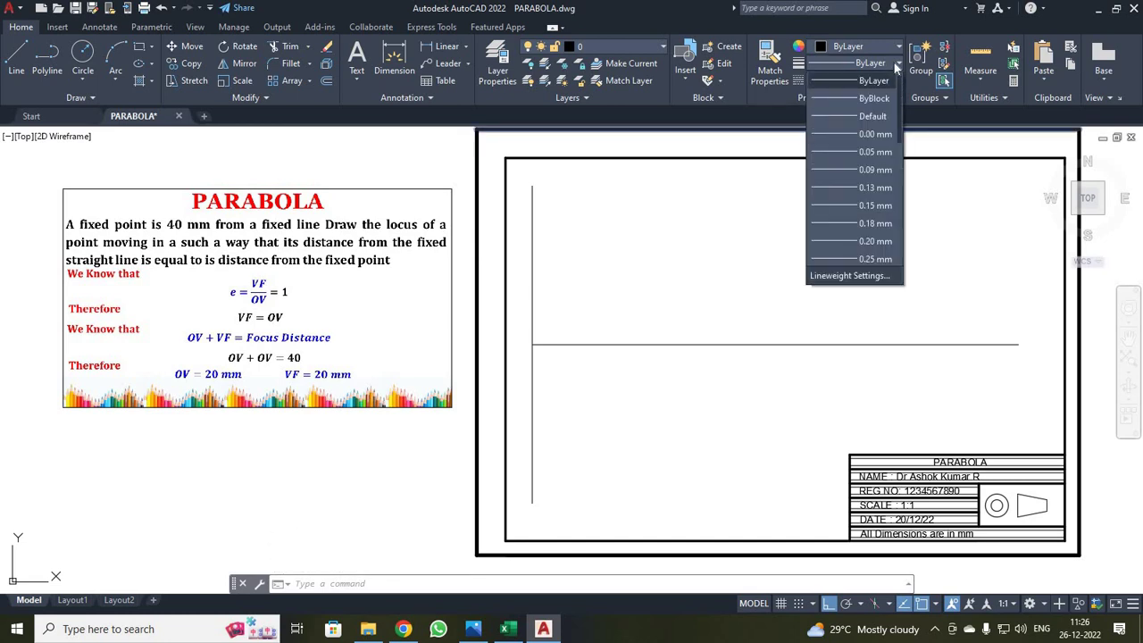
pyautogui.scroll(-3, 838, 279)
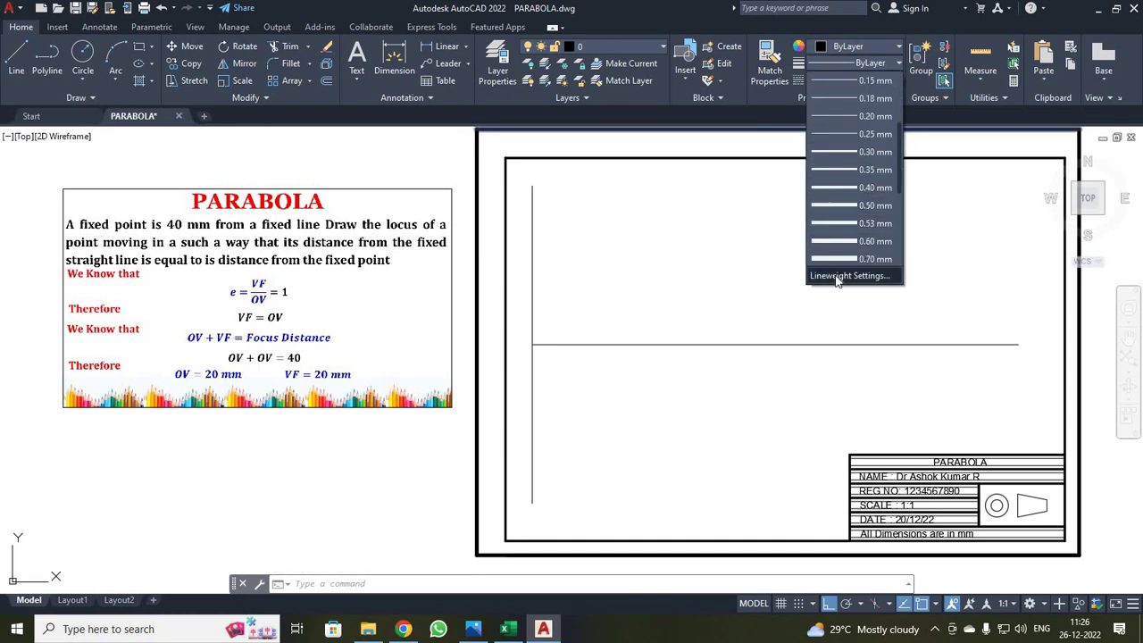
pyautogui.click(837, 279)
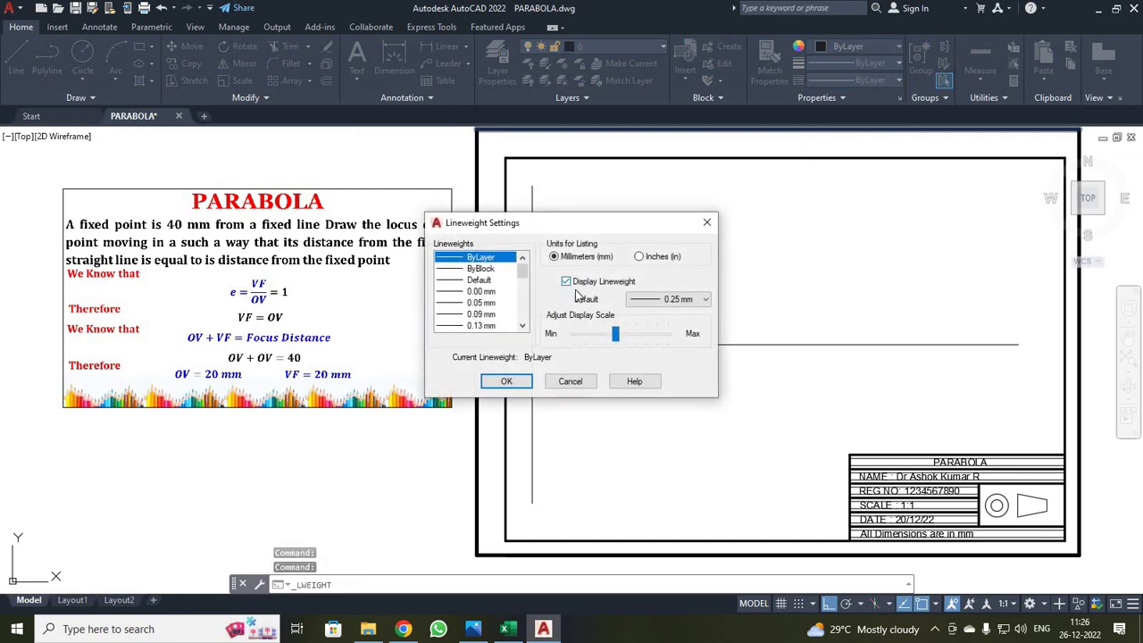
pyautogui.click(506, 381)
pyautogui.click(881, 64)
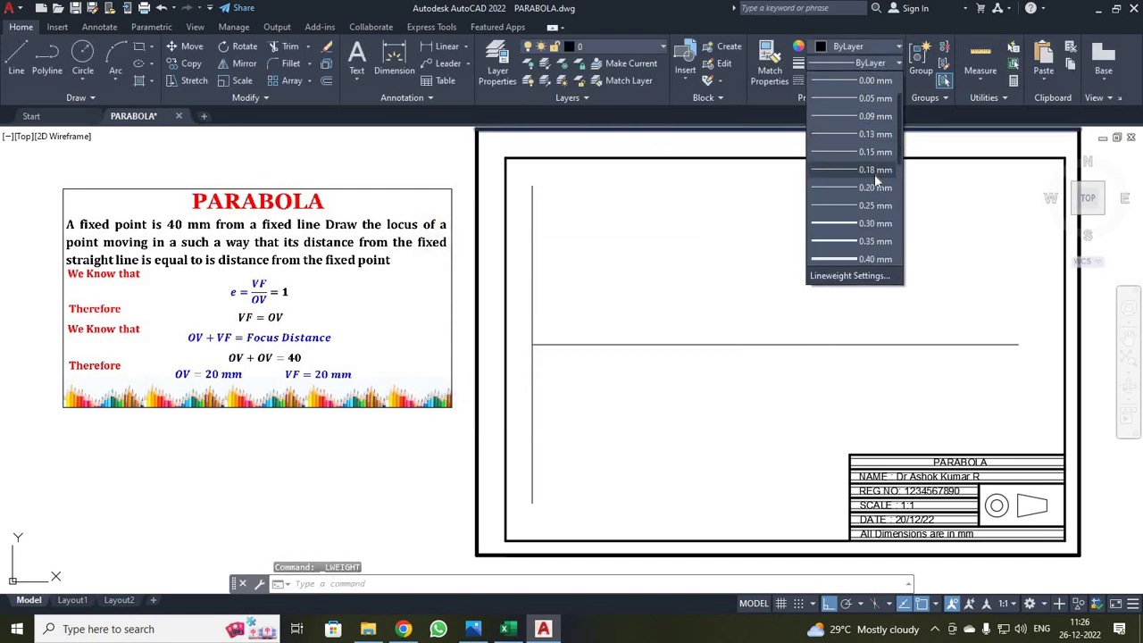
pyautogui.scroll(-2, 873, 178)
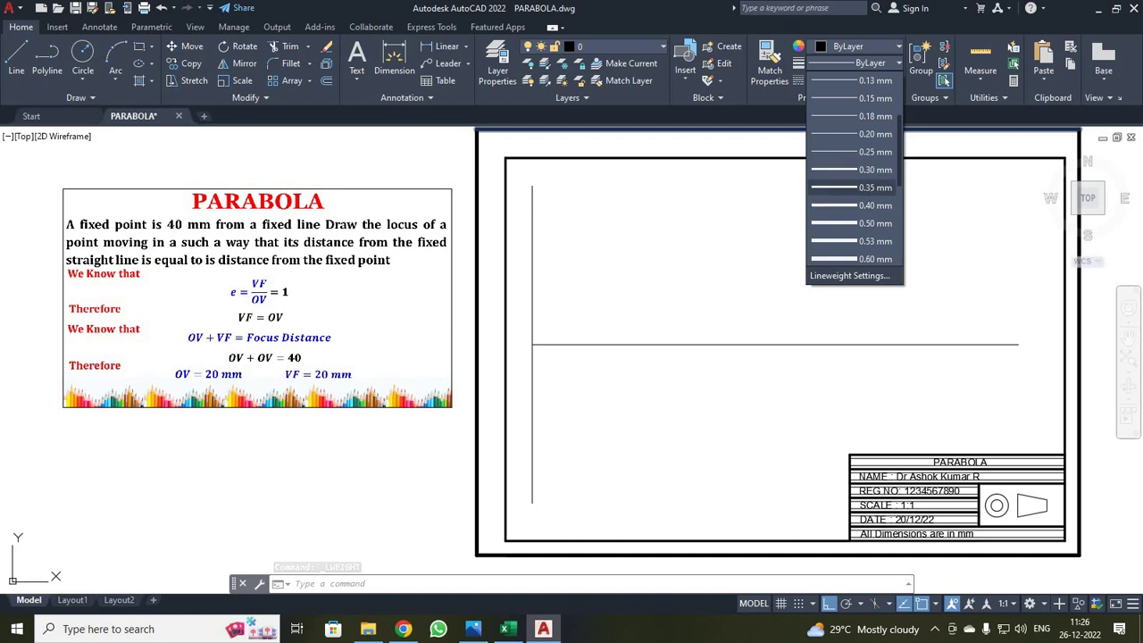
pyautogui.click(868, 188)
# Draw a 40 mm line along the axis, starting at its intersection with the vertical line.
pyautogui.click(12, 57)
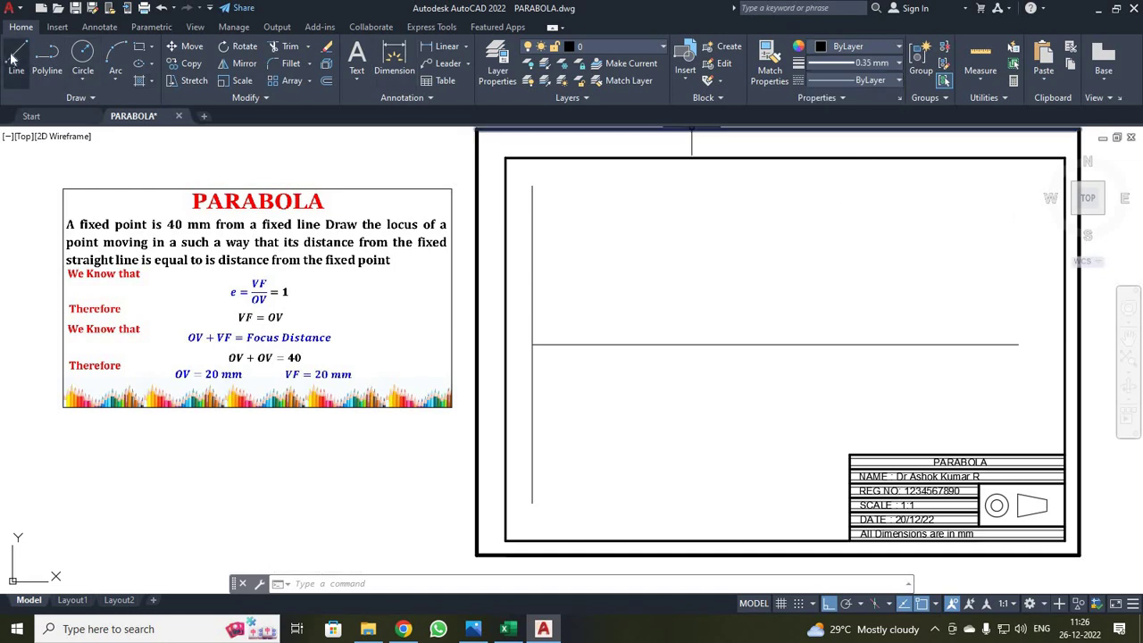
pyautogui.click(532, 345)
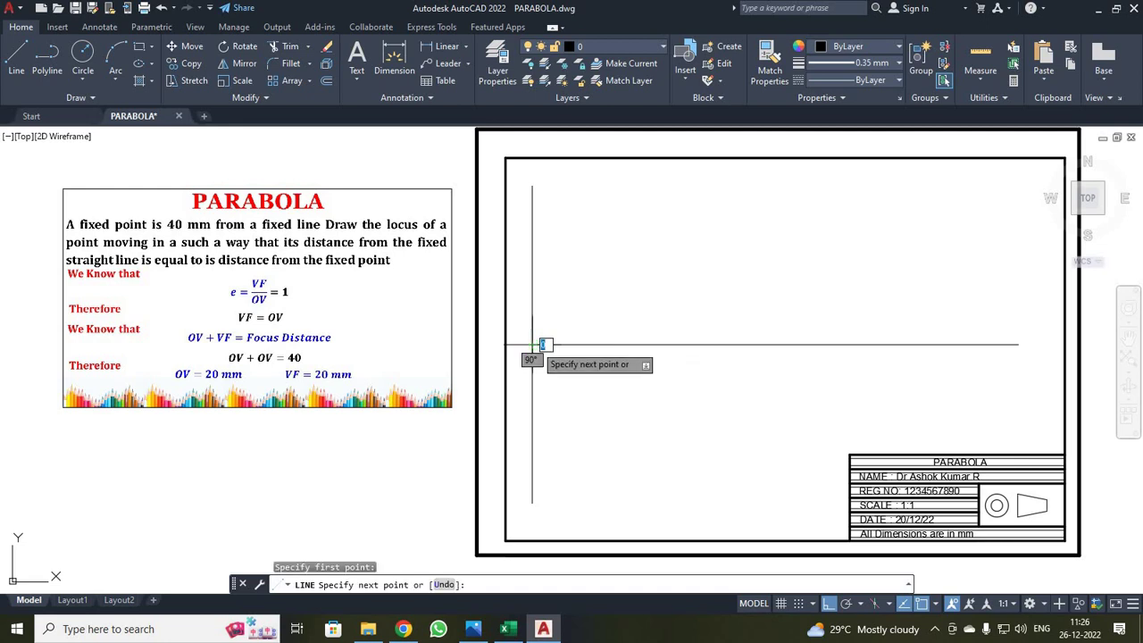
pyautogui.write('40')
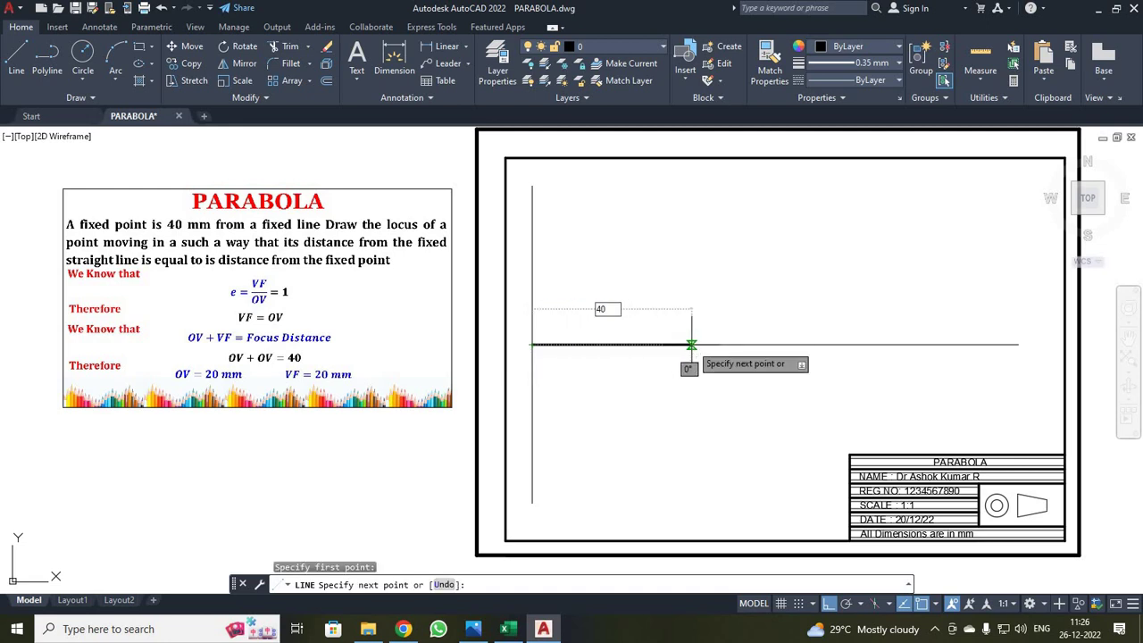
pyautogui.press('Return')
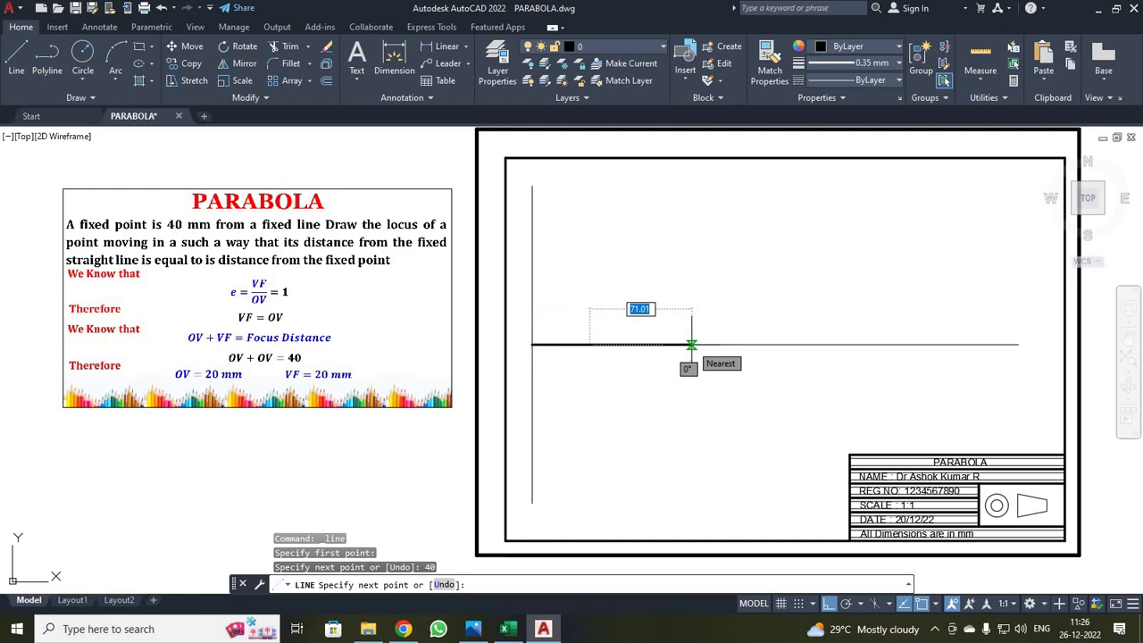
pyautogui.press('Escape')
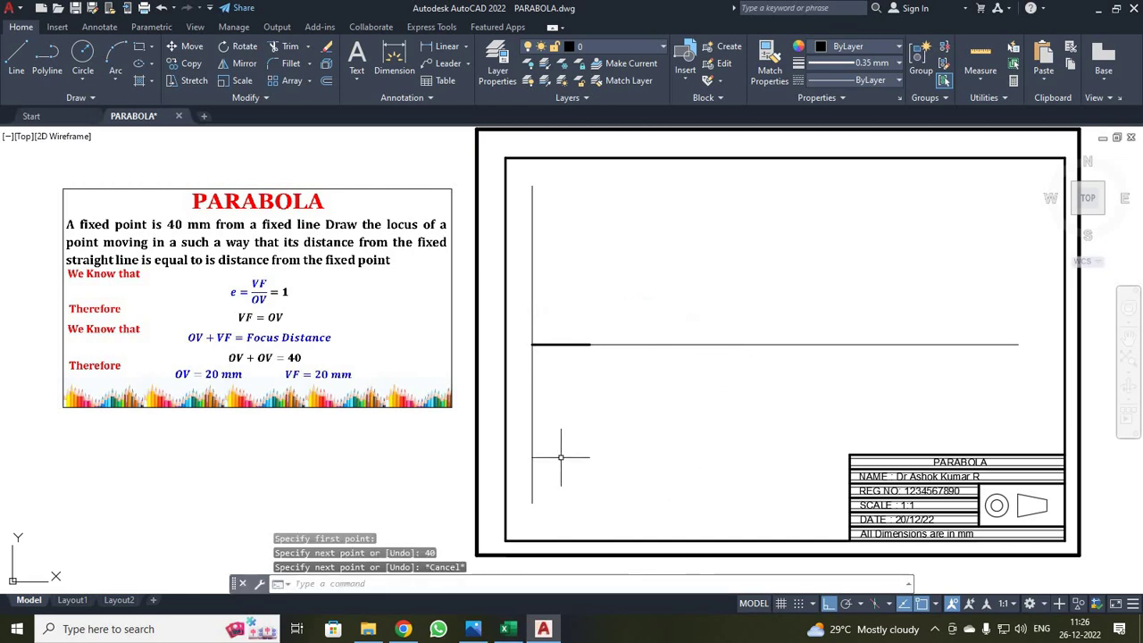
# With the lineweight set to ByLayer, draw a line from the thick segment's right end 20 mm back along the axis and 20 mm up.
pyautogui.click(898, 62)
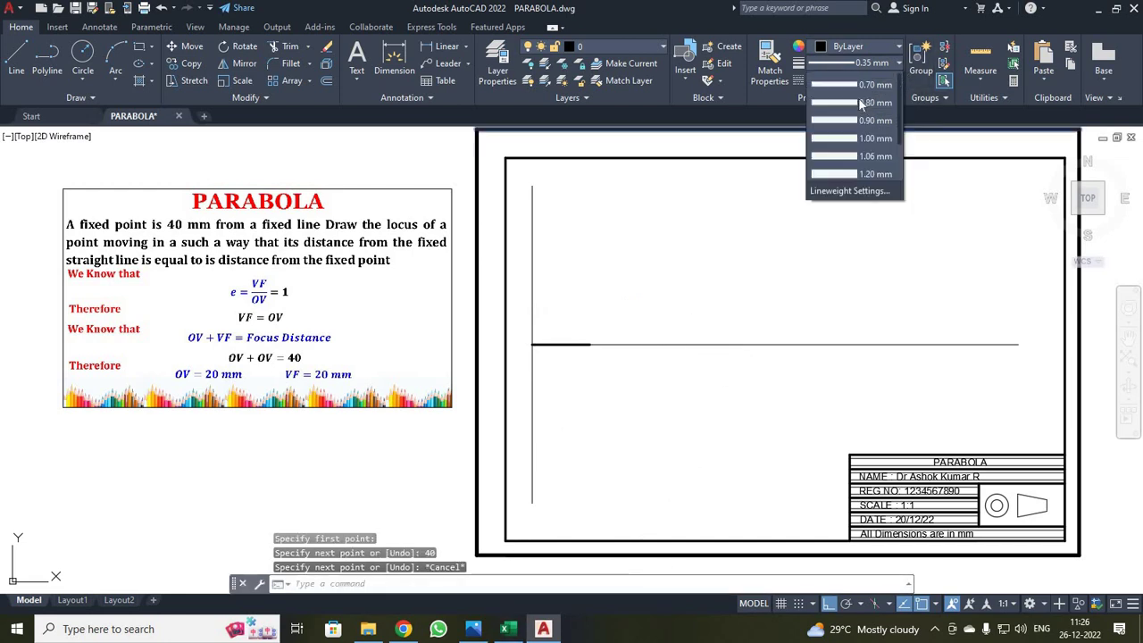
pyautogui.scroll(3, 858, 94)
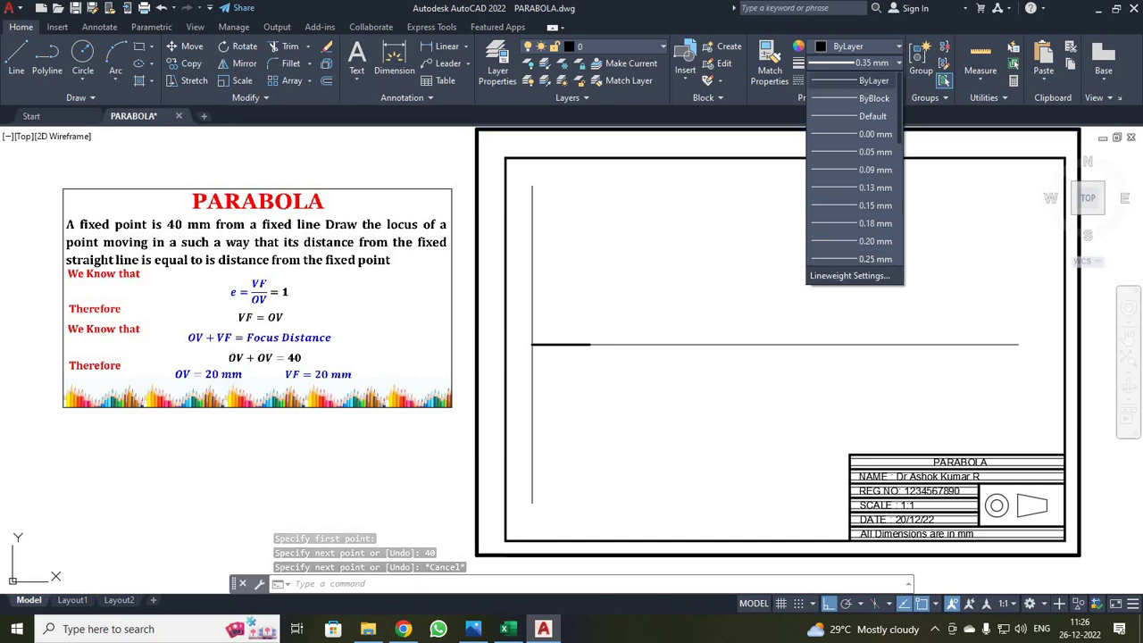
pyautogui.click(868, 80)
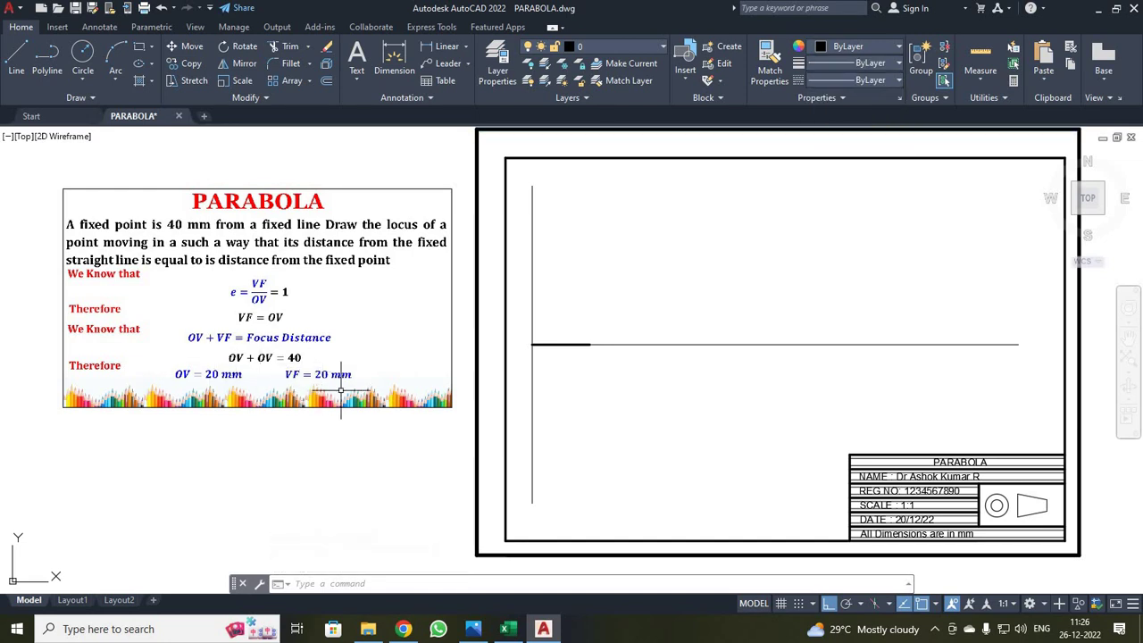
pyautogui.click(15, 57)
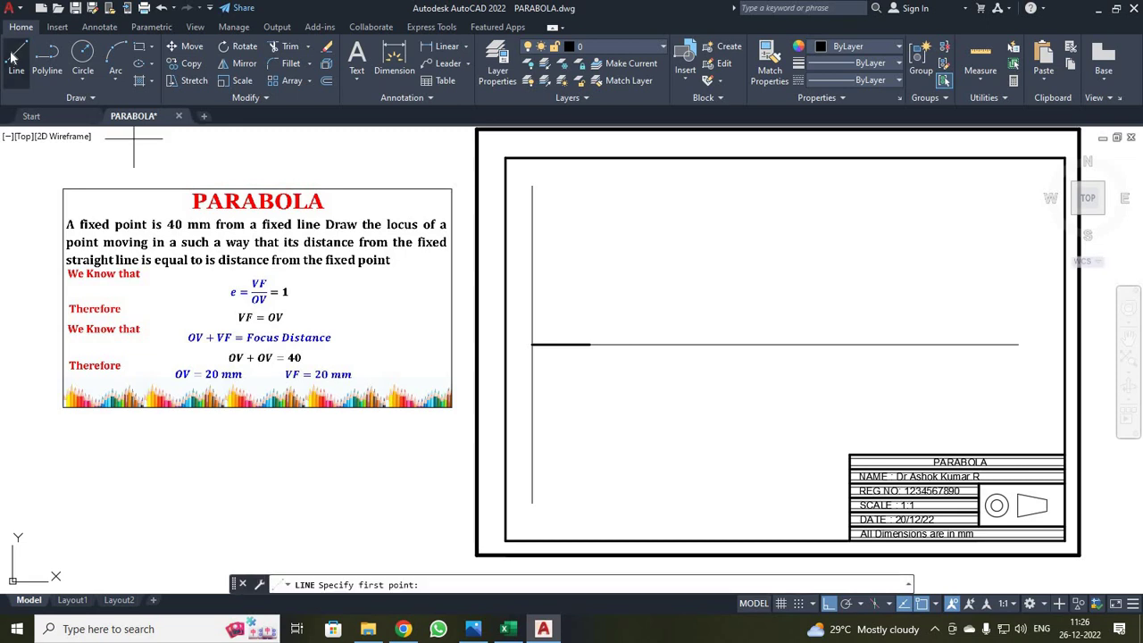
pyautogui.click(589, 344)
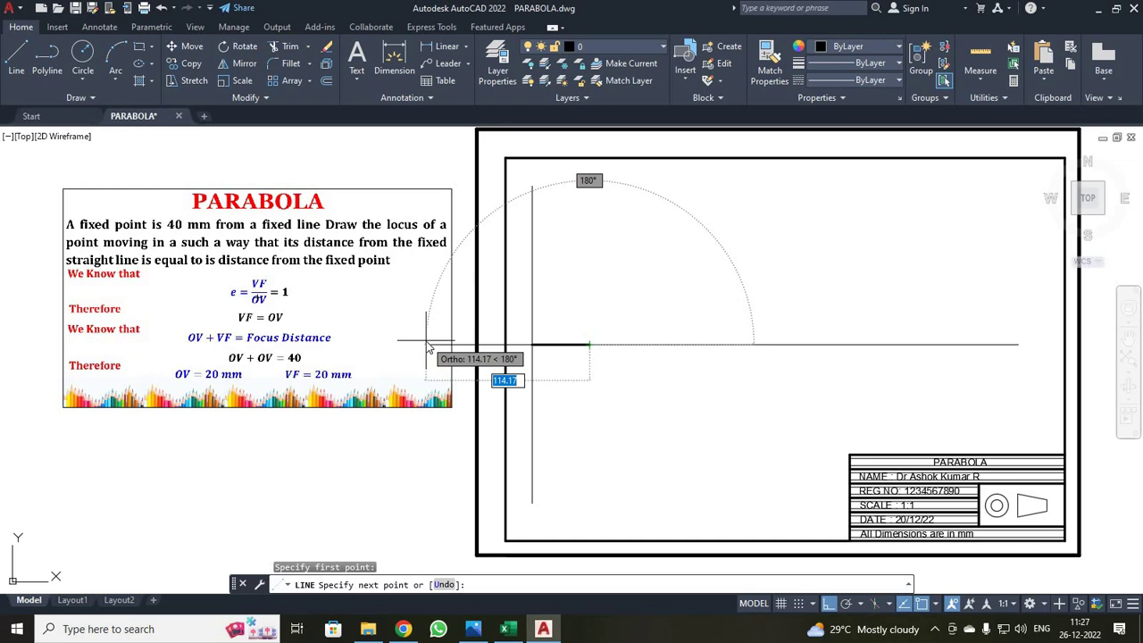
pyautogui.write('20')
pyautogui.press('Return')
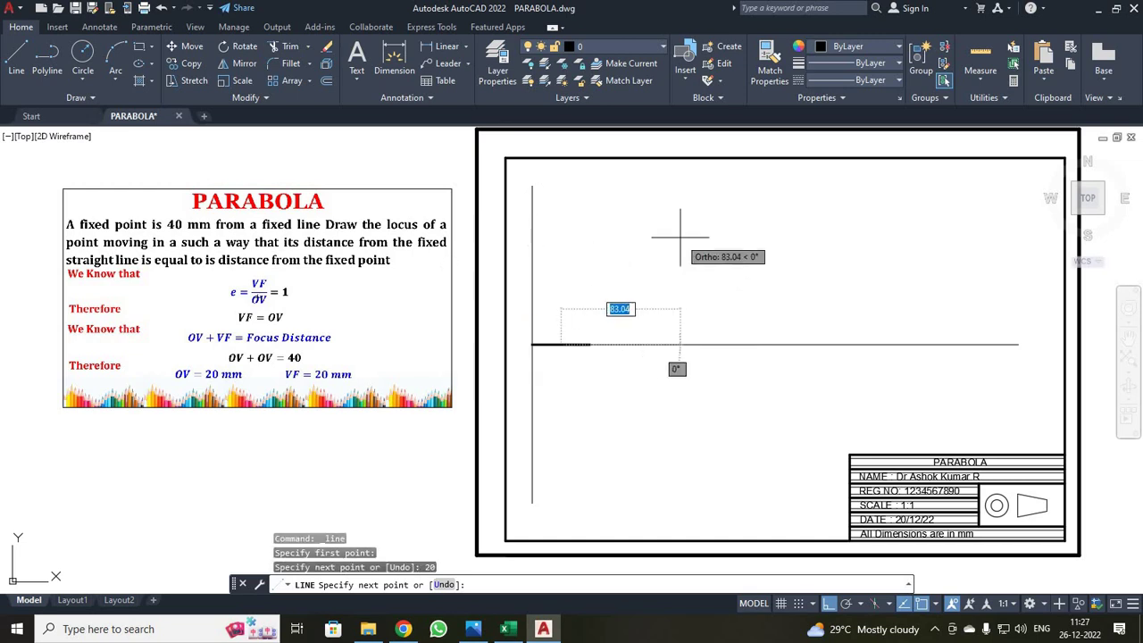
pyautogui.write('2')
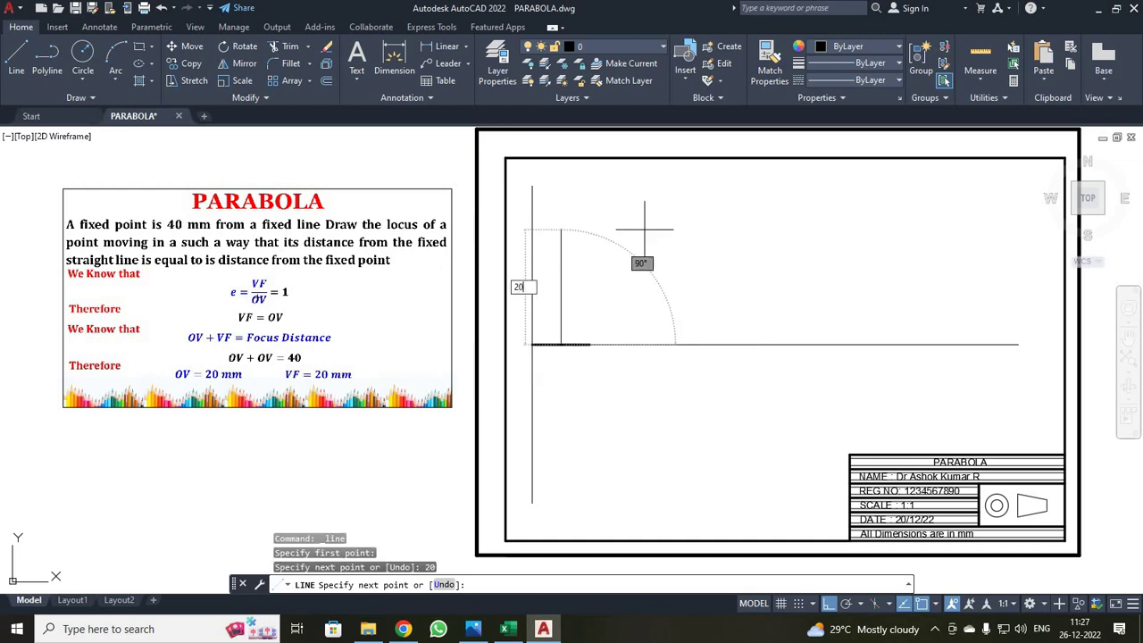
pyautogui.write('0')
pyautogui.press('Return')
pyautogui.press('Escape')
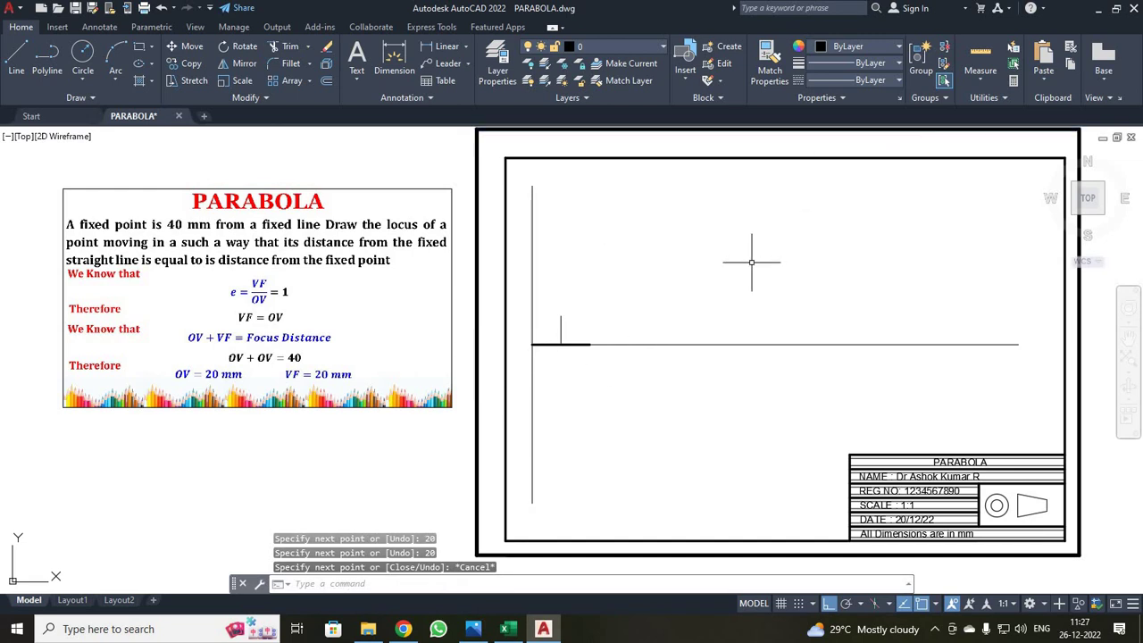
# Draw a ray from the axis and vertical line's intersection through the upper end of the short 20 mm vertical line.
pyautogui.click(92, 98)
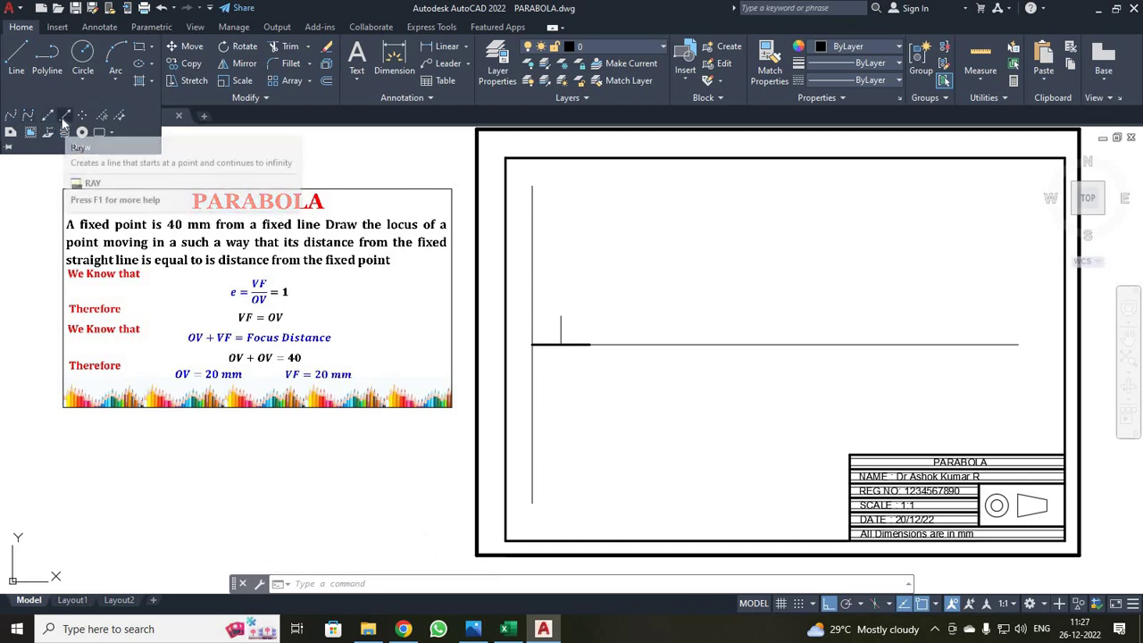
pyautogui.click(64, 117)
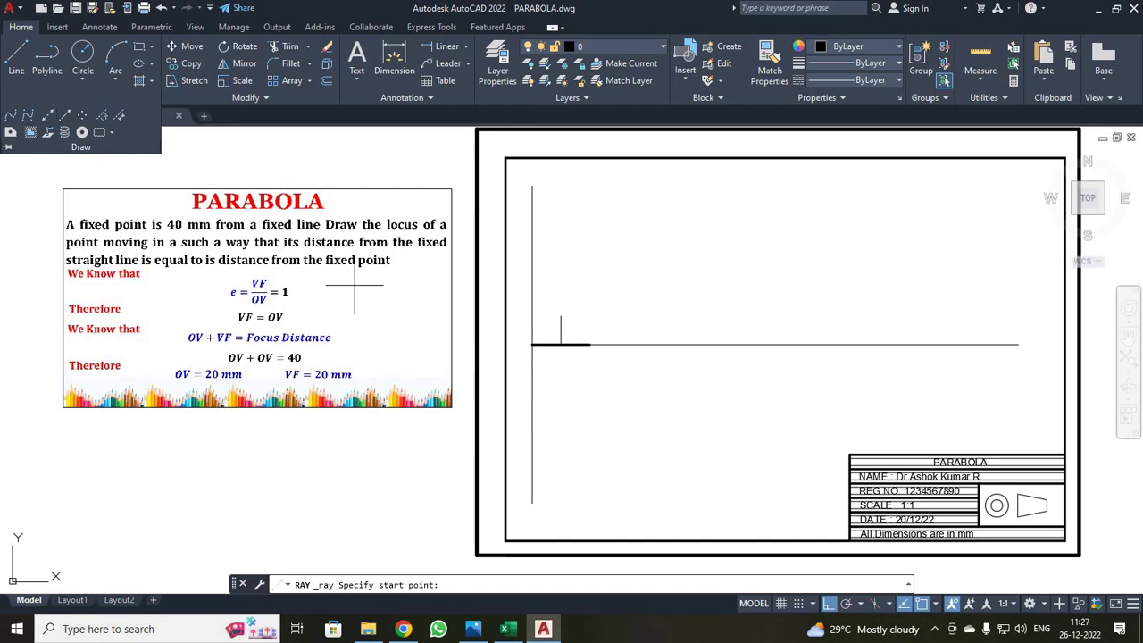
pyautogui.click(532, 344)
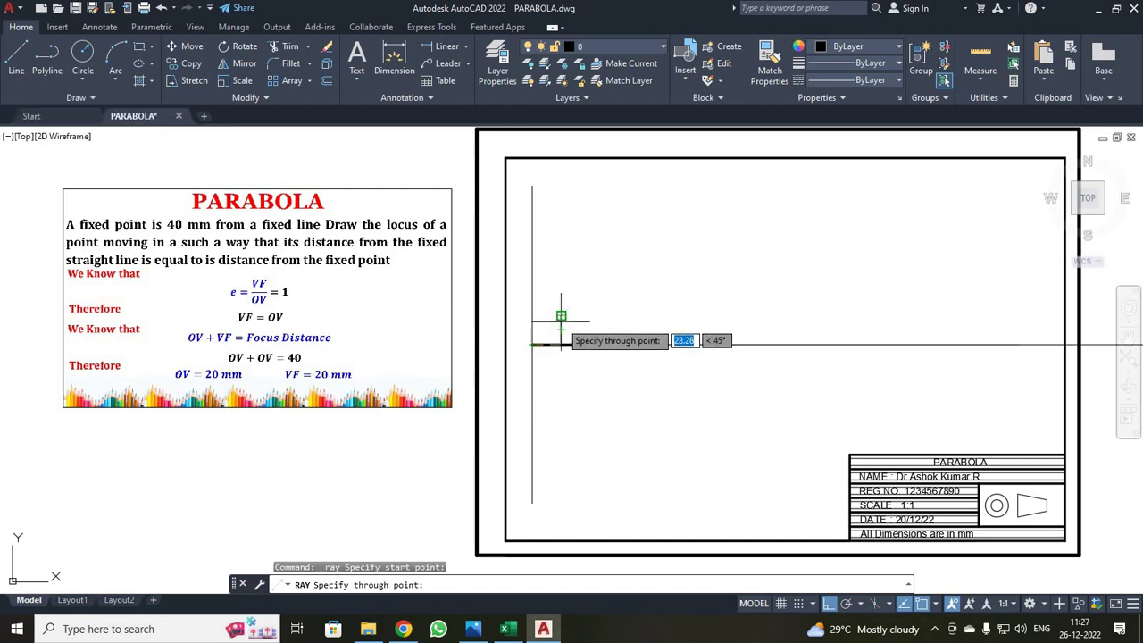
pyautogui.click(561, 316)
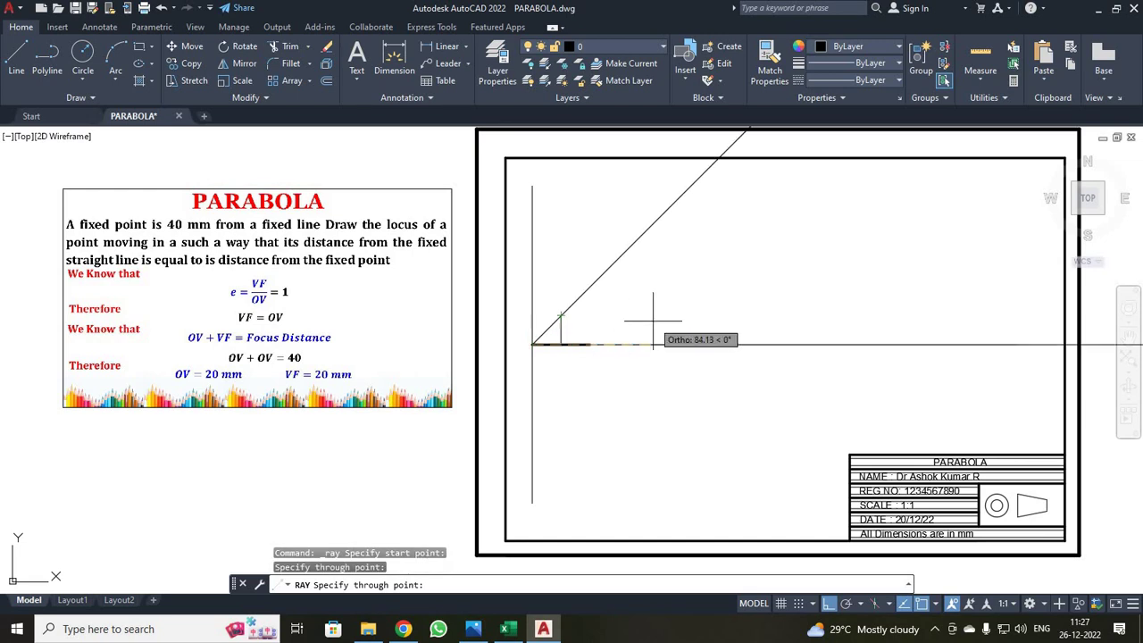
pyautogui.press('Escape')
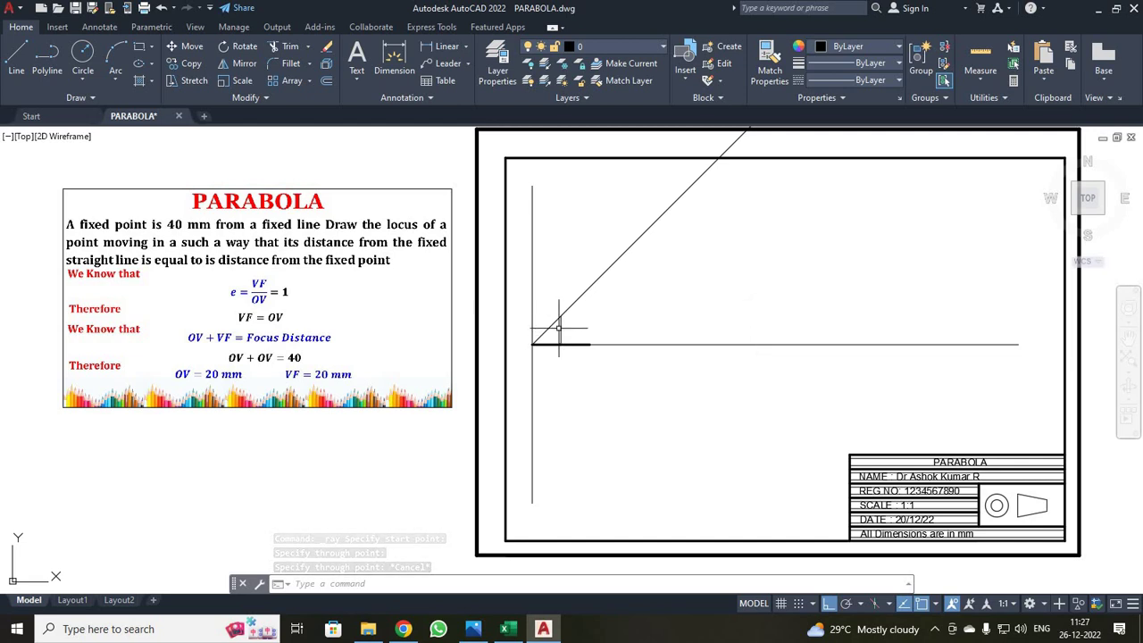
# Offset the short 20 mm vertical line by 10 mm to its right along the axis.
pyautogui.click(561, 330)
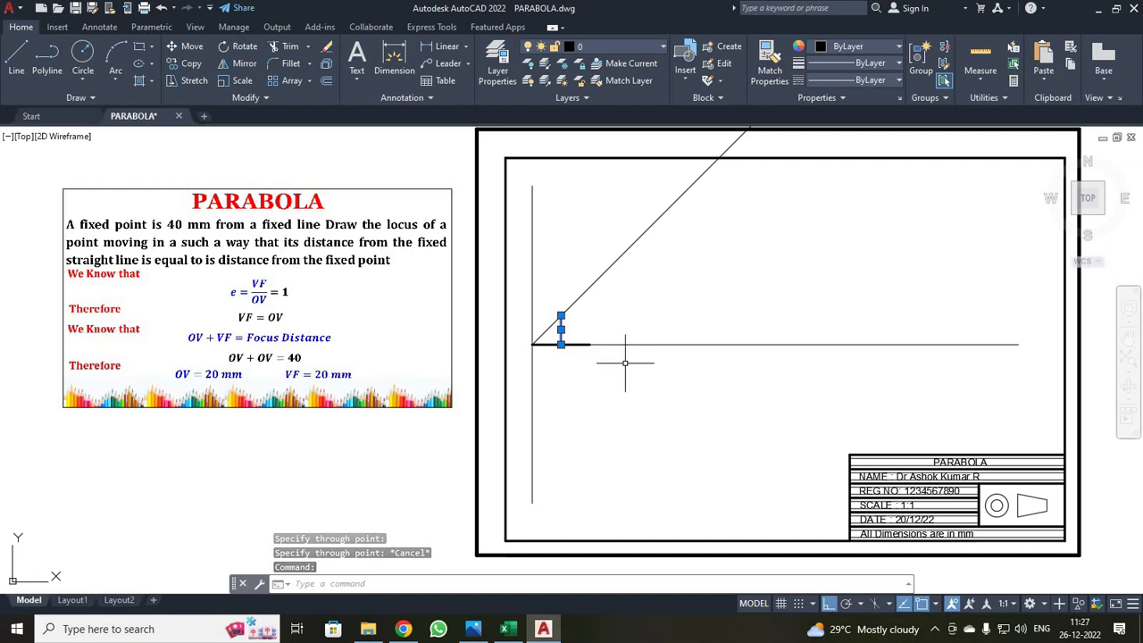
pyautogui.press('Escape')
pyautogui.click(430, 585)
pyautogui.write('offse')
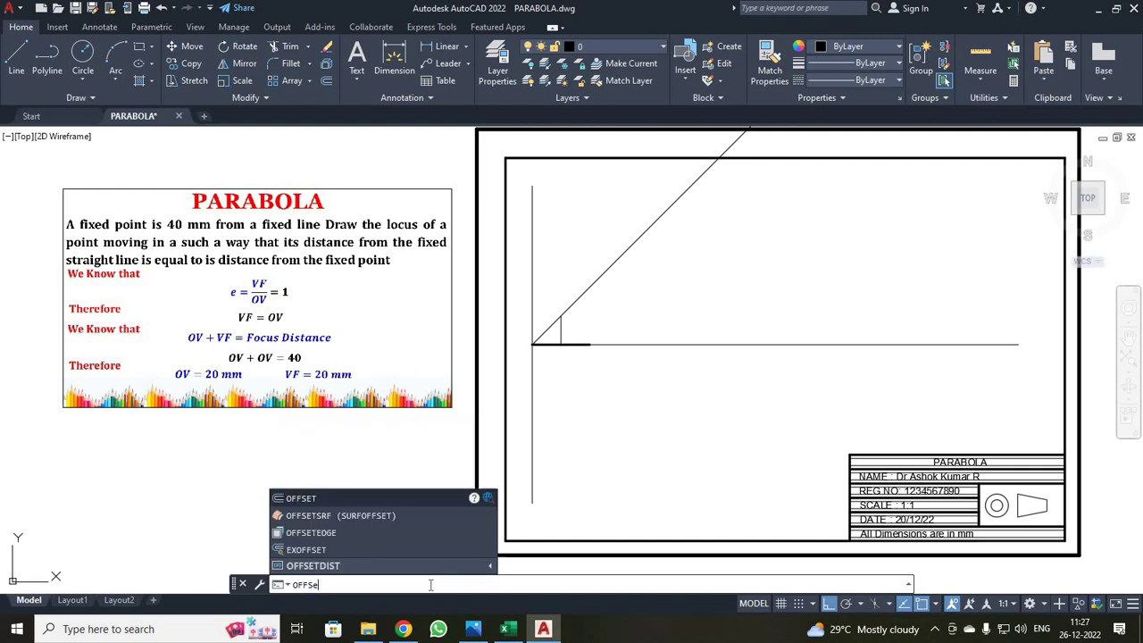
pyautogui.write('t')
pyautogui.press('Return')
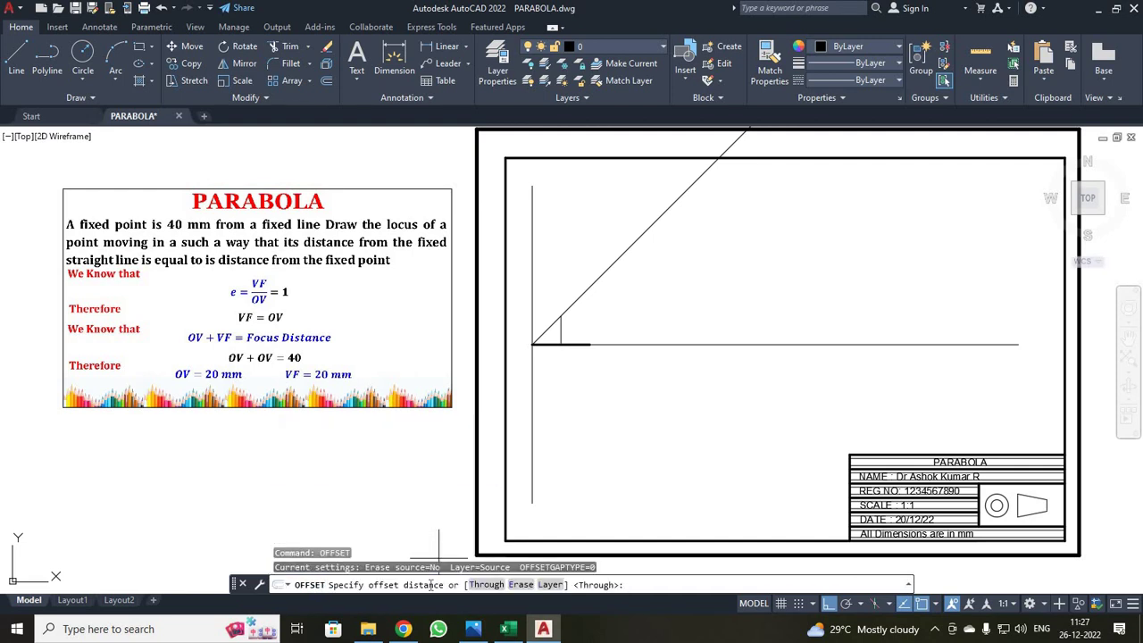
pyautogui.write('10')
pyautogui.press('Return')
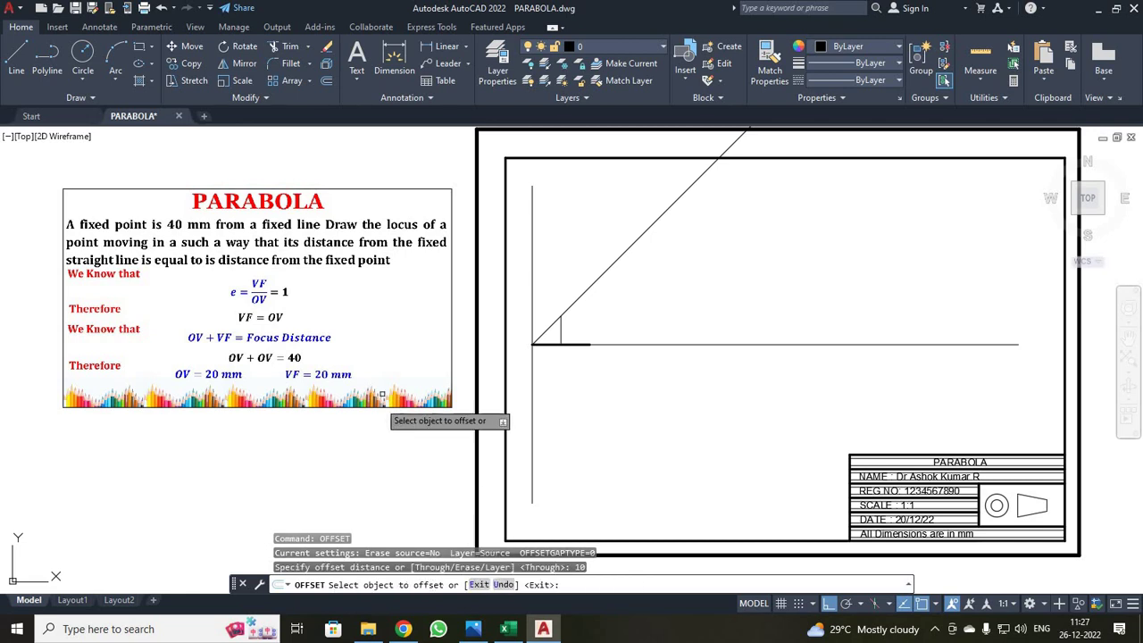
pyautogui.click(561, 332)
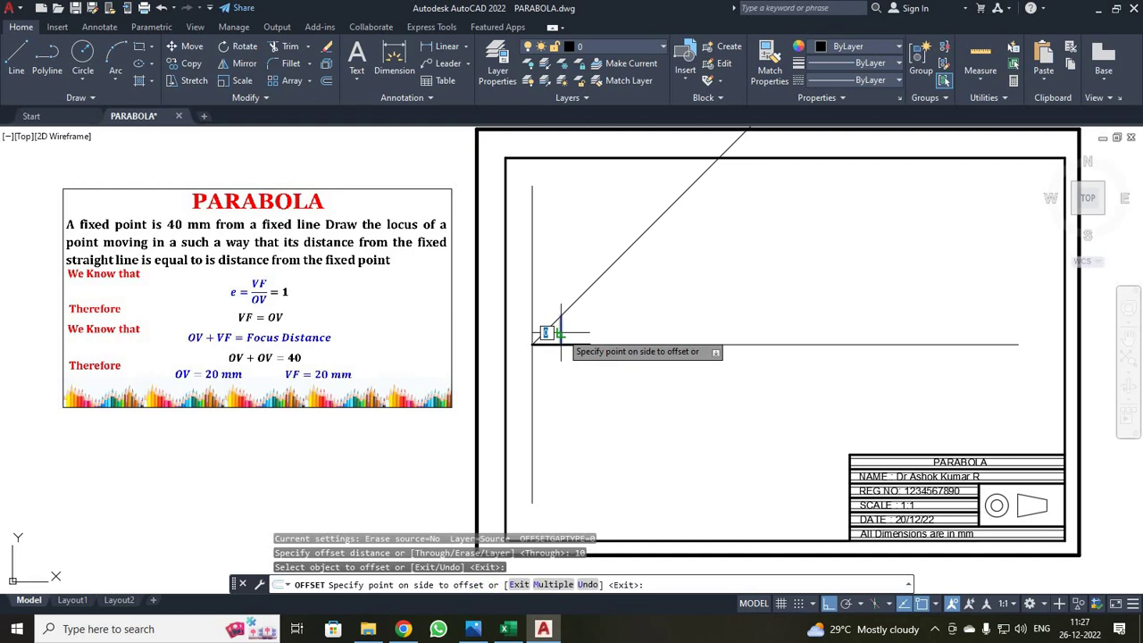
pyautogui.click(592, 332)
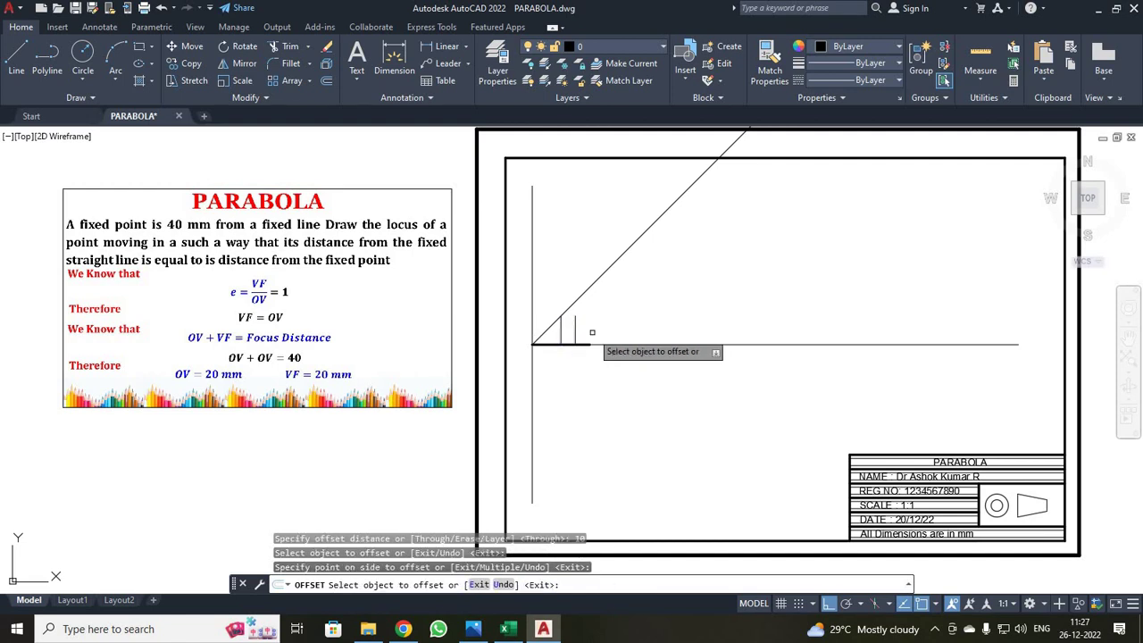
# Offset each newest vertical line another 10 mm to the right, adding seven more copies along the axis.
pyautogui.click(573, 328)
pyautogui.click(591, 333)
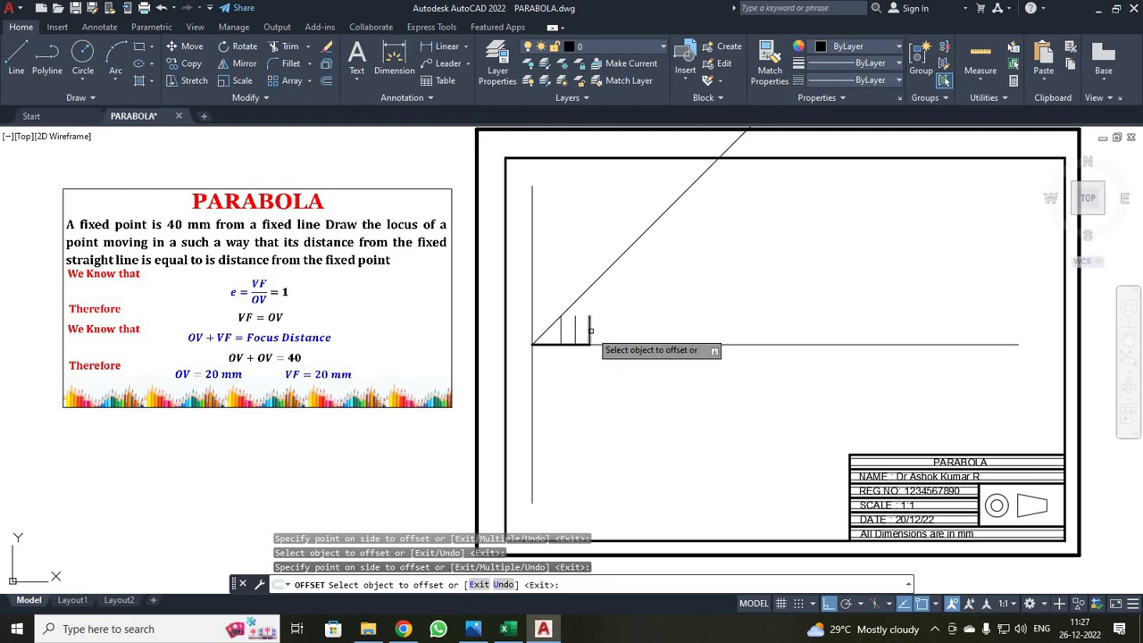
pyautogui.click(589, 330)
pyautogui.click(598, 331)
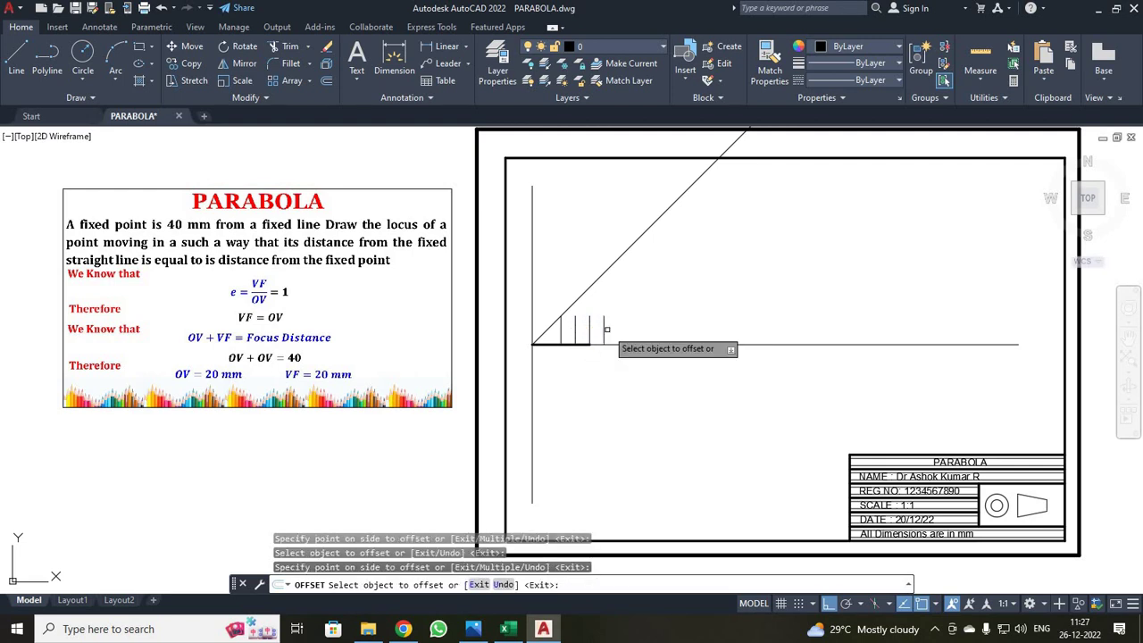
pyautogui.click(603, 331)
pyautogui.click(610, 330)
pyautogui.click(618, 331)
pyautogui.click(629, 329)
pyautogui.click(632, 328)
pyautogui.click(639, 322)
pyautogui.click(647, 329)
pyautogui.click(662, 327)
pyautogui.click(670, 327)
pyautogui.press('Escape')
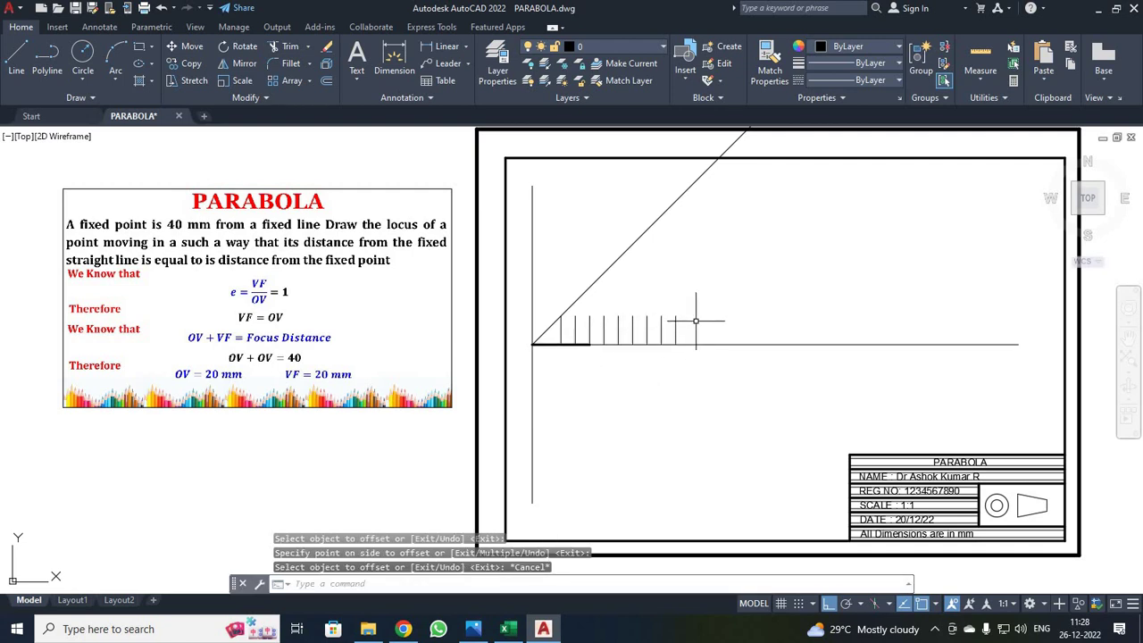
# Extend the eight offset vertical lines upward to meet the inclined ray.
pyautogui.click(429, 583)
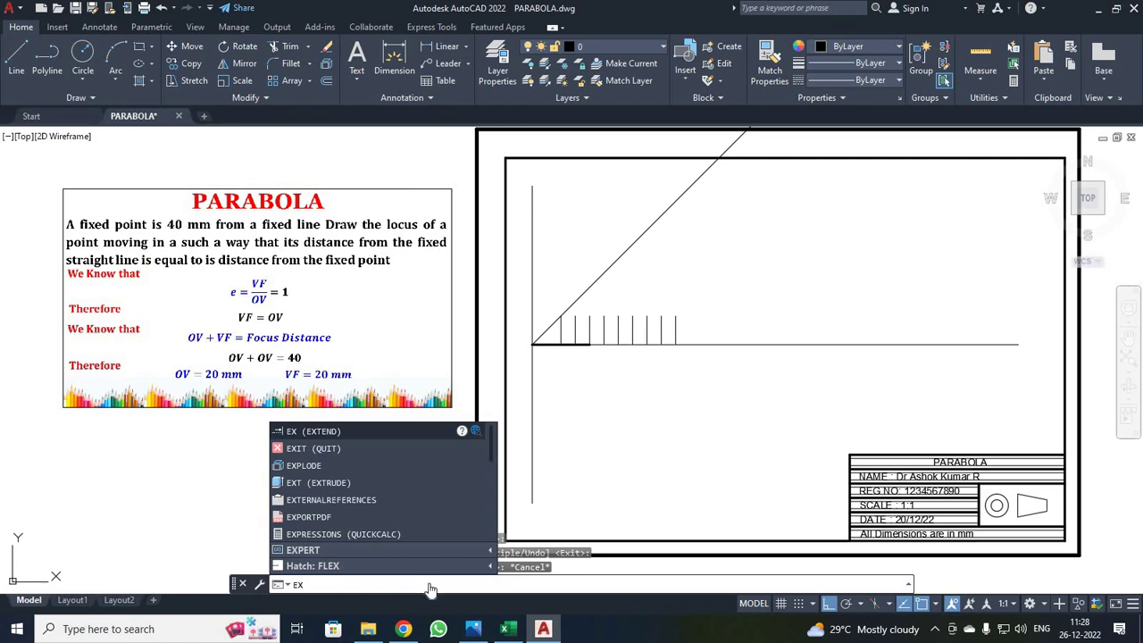
pyautogui.press('Return')
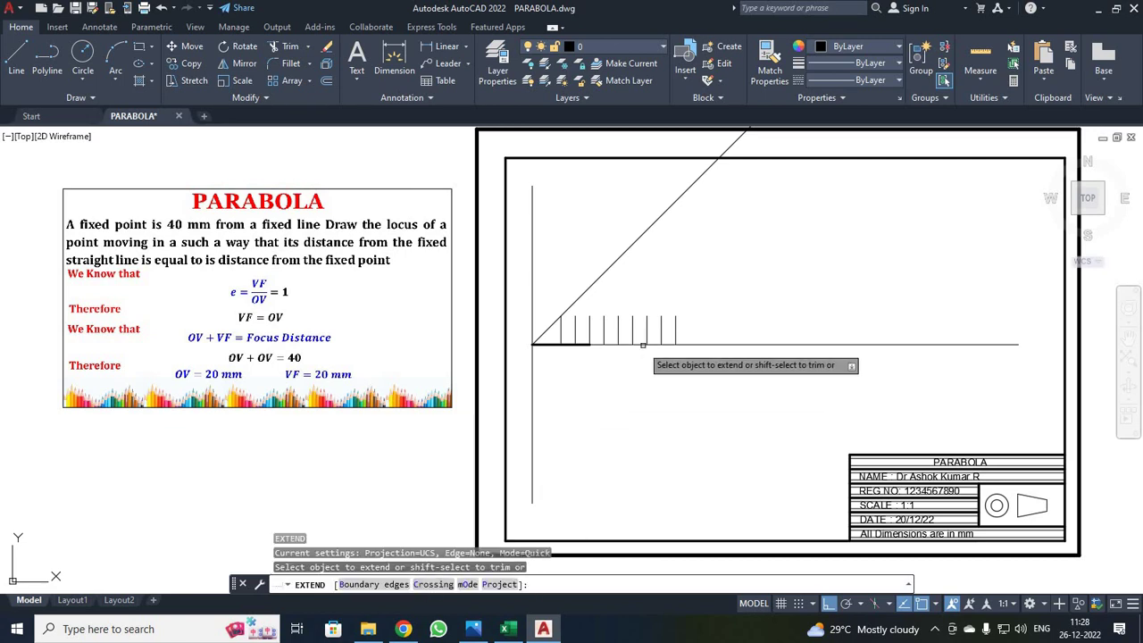
pyautogui.click(675, 328)
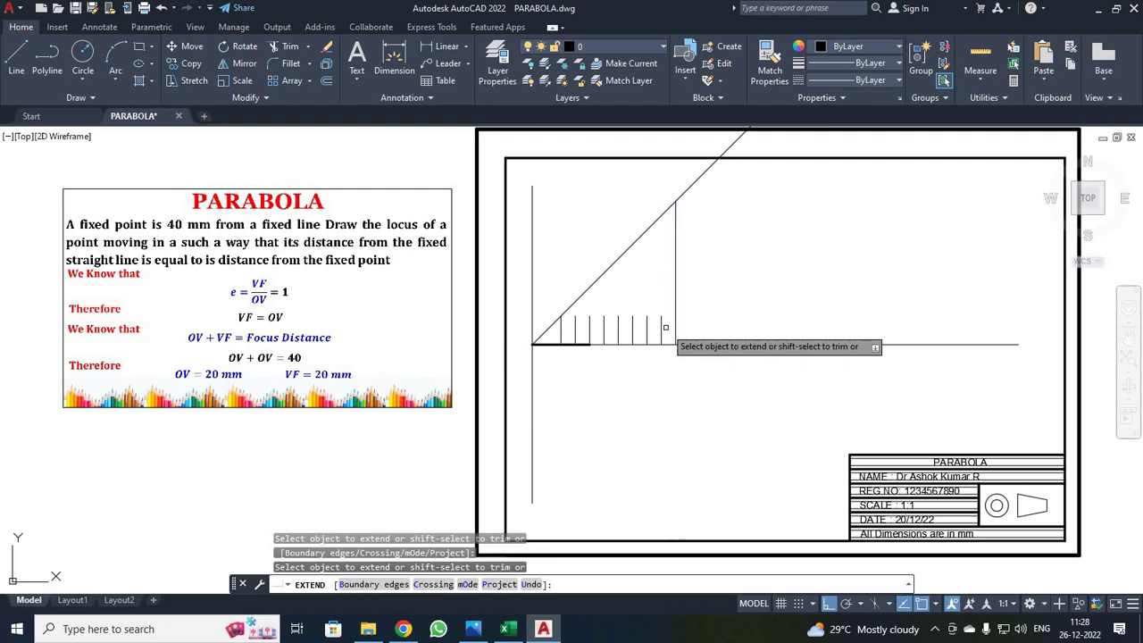
pyautogui.click(661, 328)
pyautogui.click(648, 326)
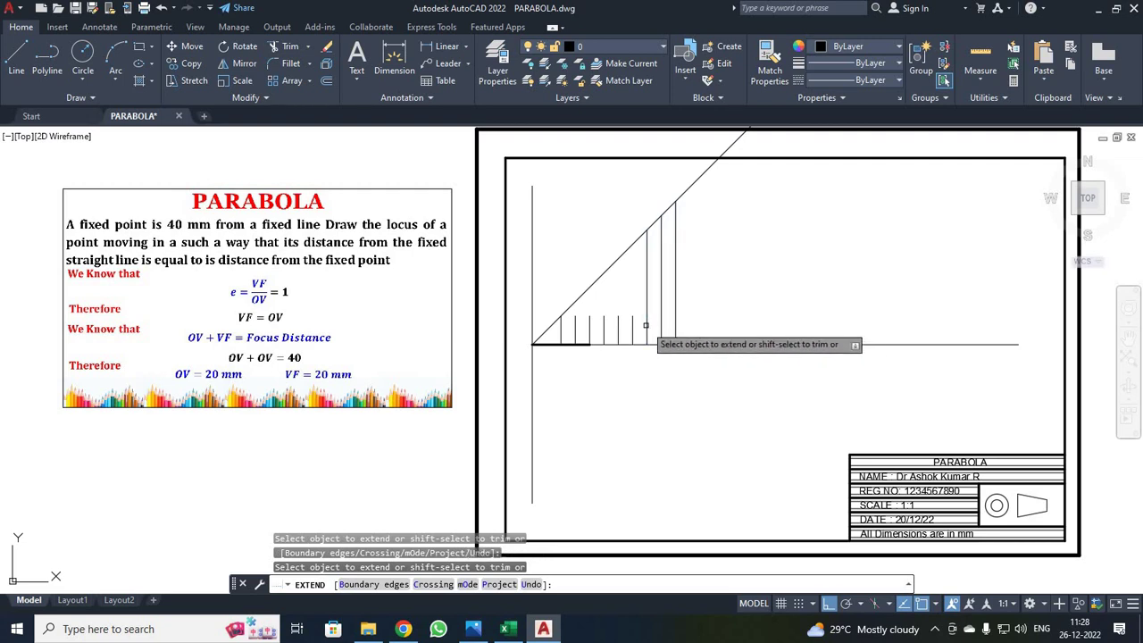
pyautogui.click(625, 327)
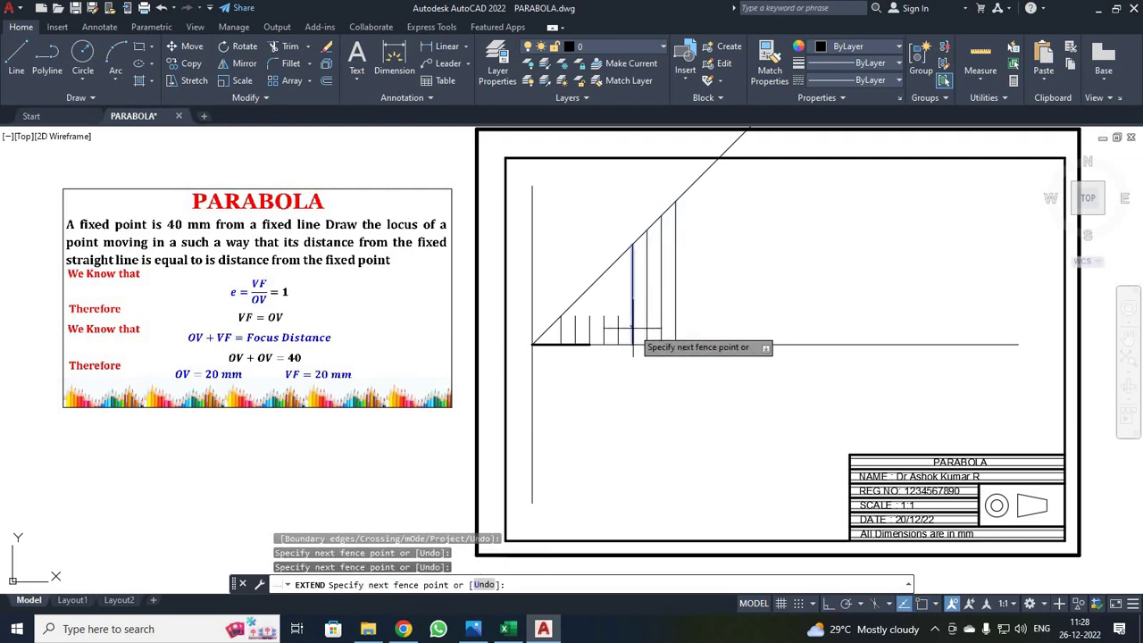
pyautogui.press('Return')
pyautogui.click(617, 325)
pyautogui.click(604, 326)
pyautogui.click(590, 325)
pyautogui.click(576, 325)
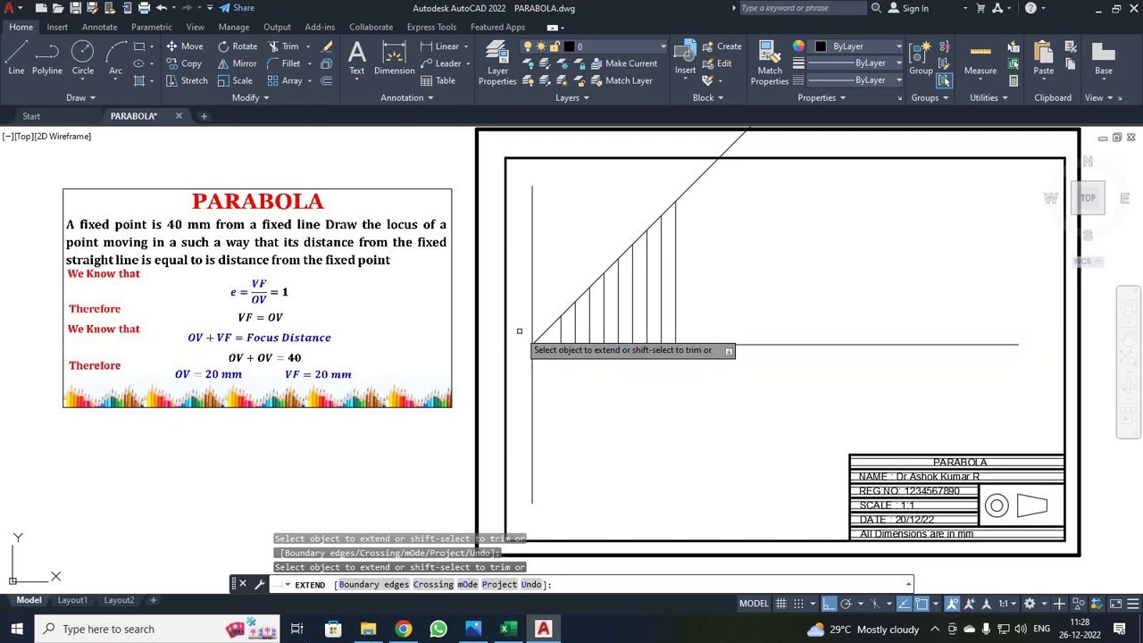
pyautogui.press('Escape')
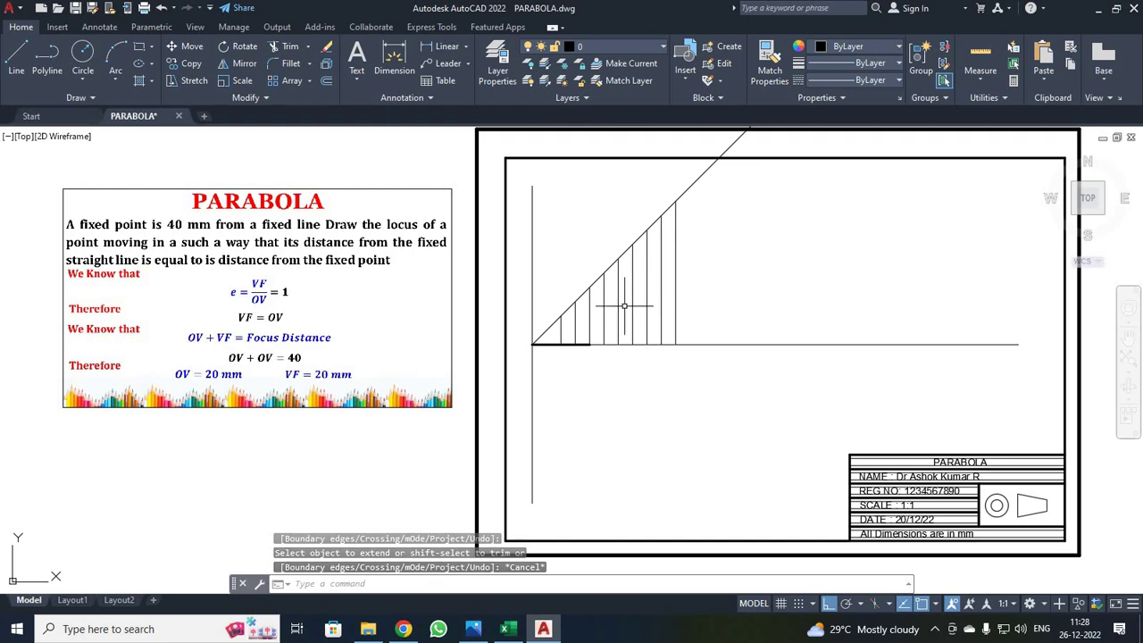
# Measure the first offset vertical's height and draw a circle of 30 mm radius centred on the focus at the thick segment's right end.
pyautogui.click(979, 59)
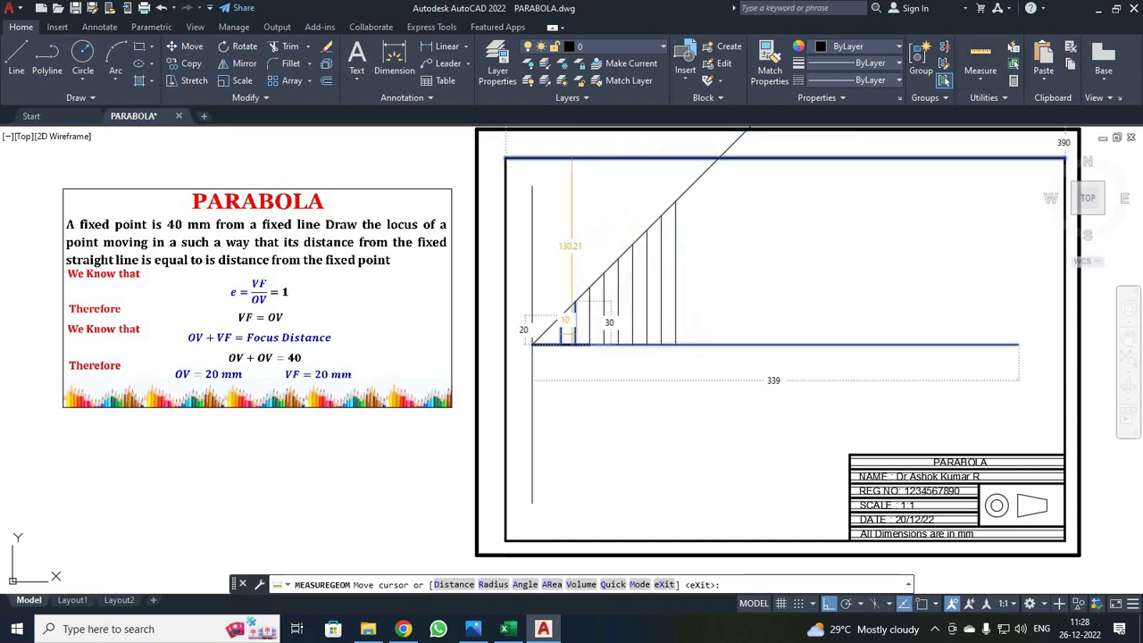
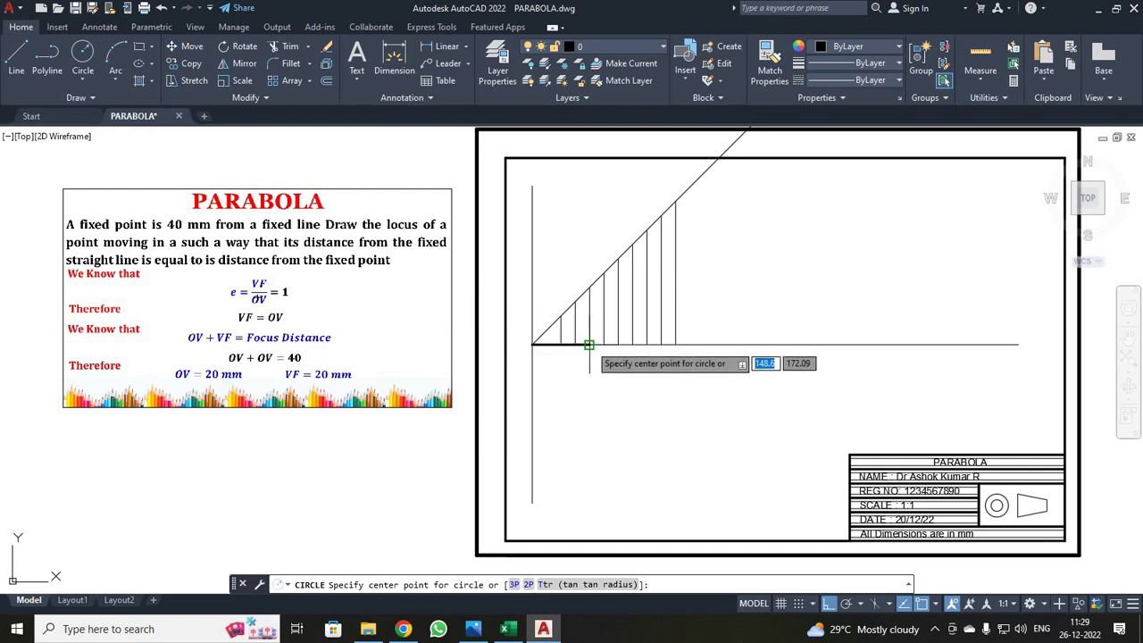
pyautogui.click(589, 344)
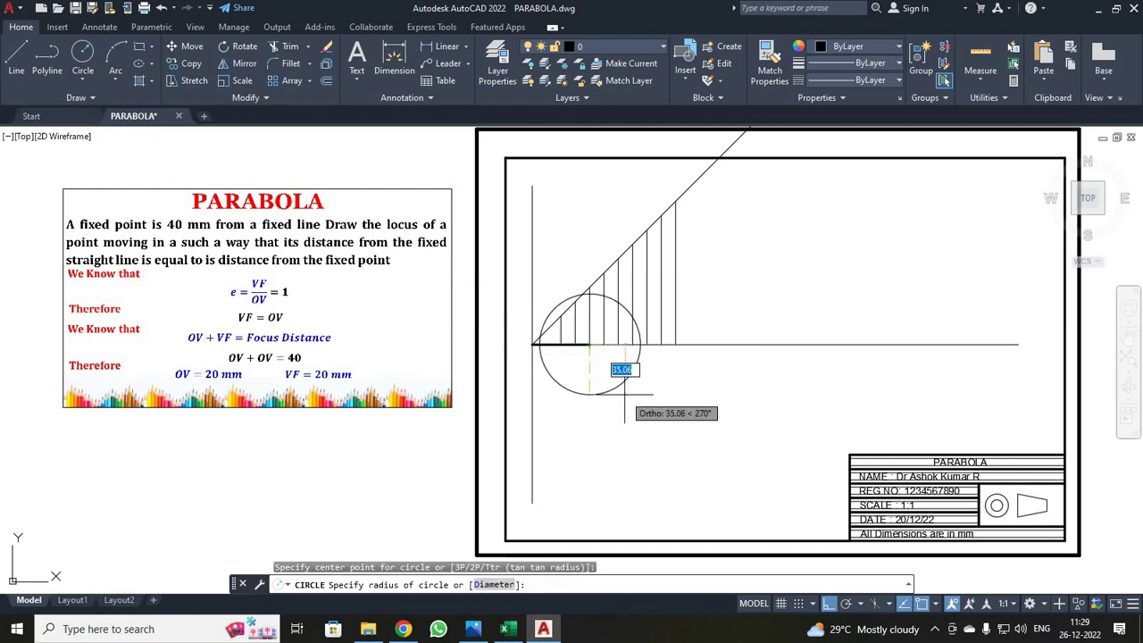
pyautogui.write('30')
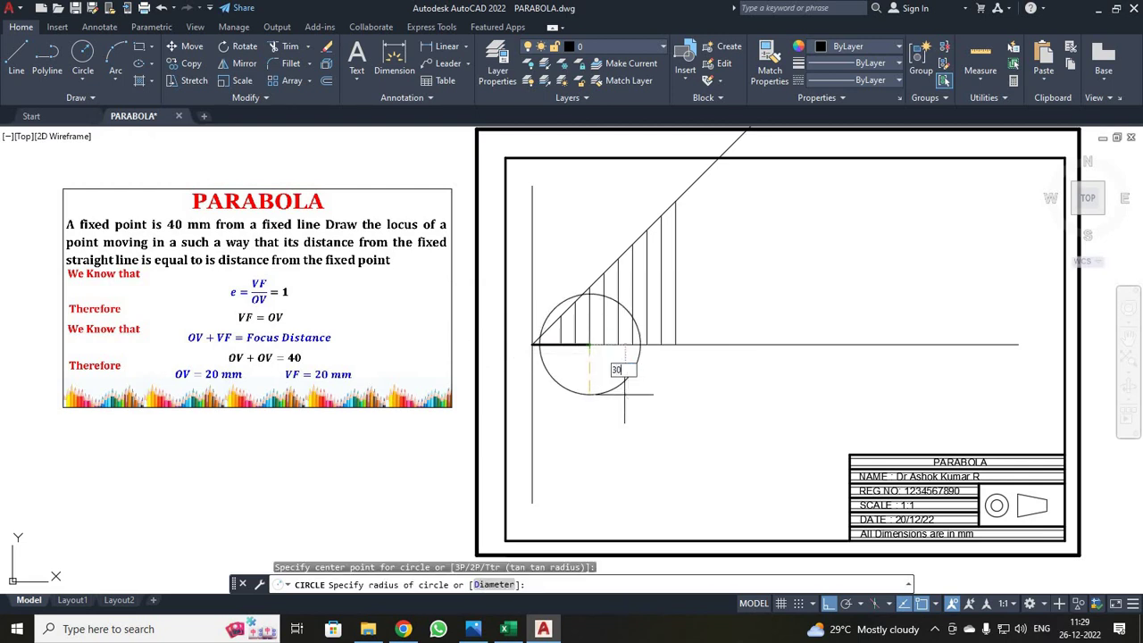
pyautogui.press('Return')
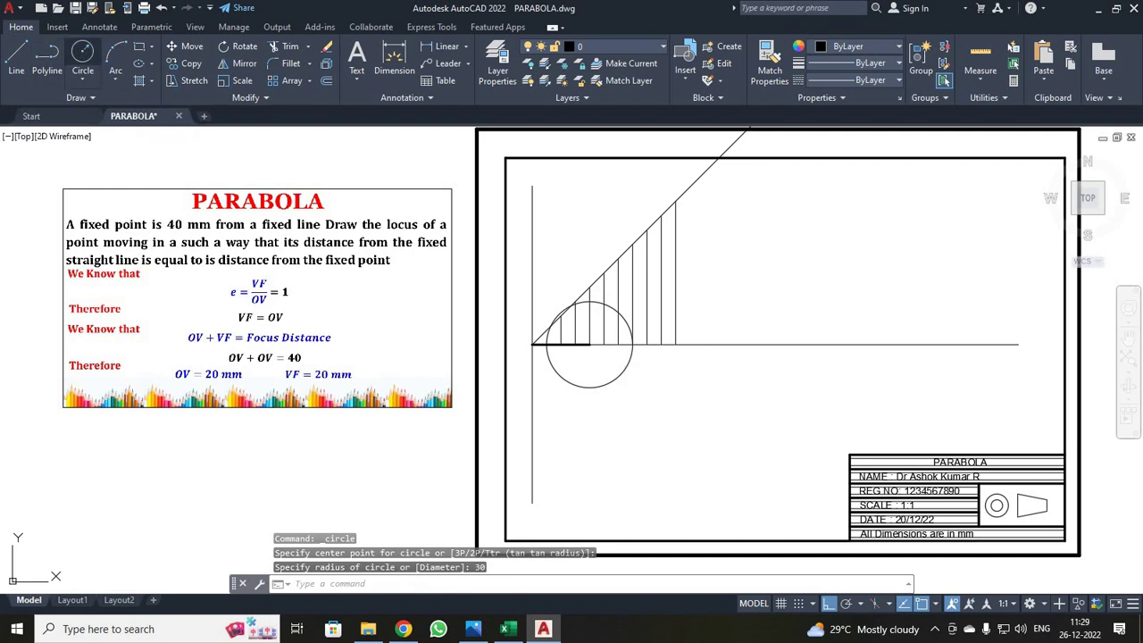
# Draw two concentric circles of 40 mm and 50 mm radius centred on the focus.
pyautogui.click(82, 56)
pyautogui.click(588, 343)
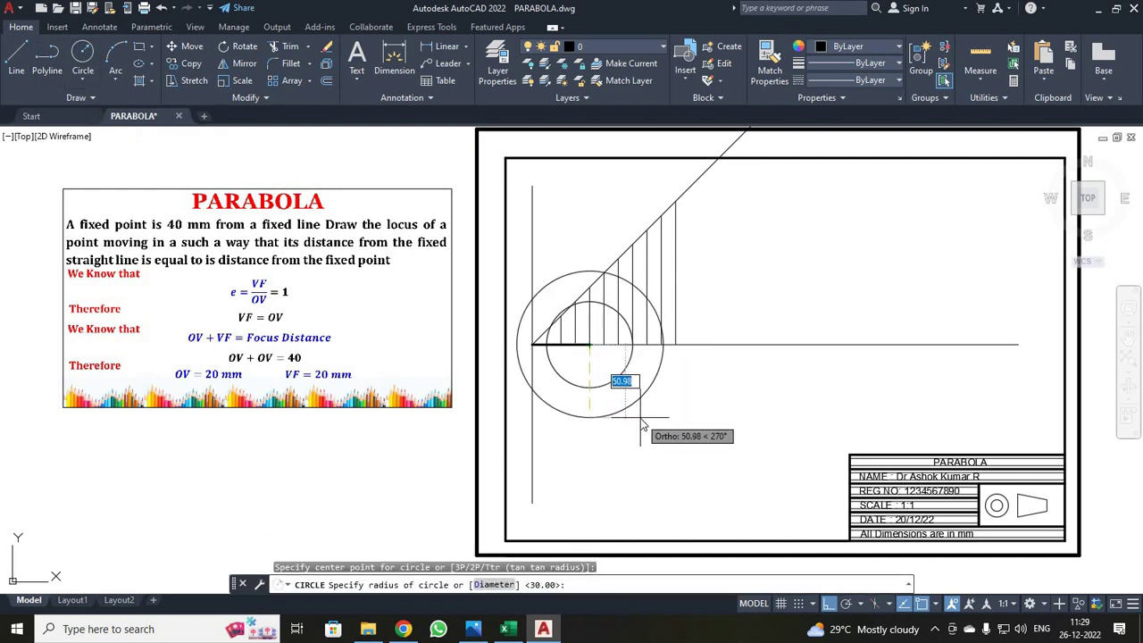
pyautogui.write('40')
pyautogui.press('Return')
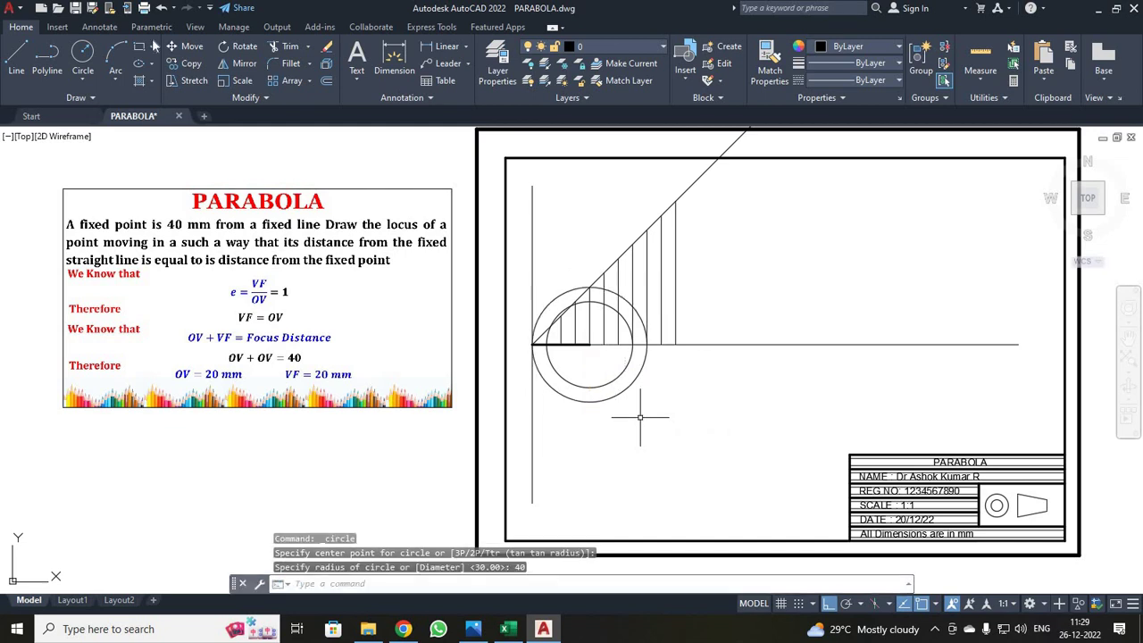
pyautogui.click(82, 55)
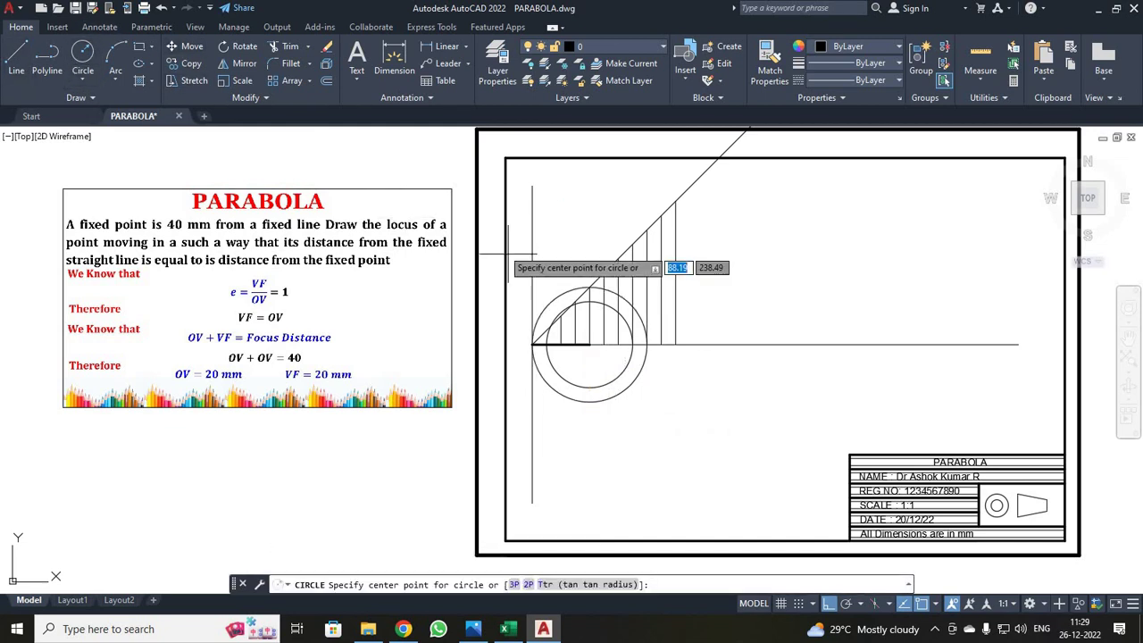
pyautogui.click(589, 343)
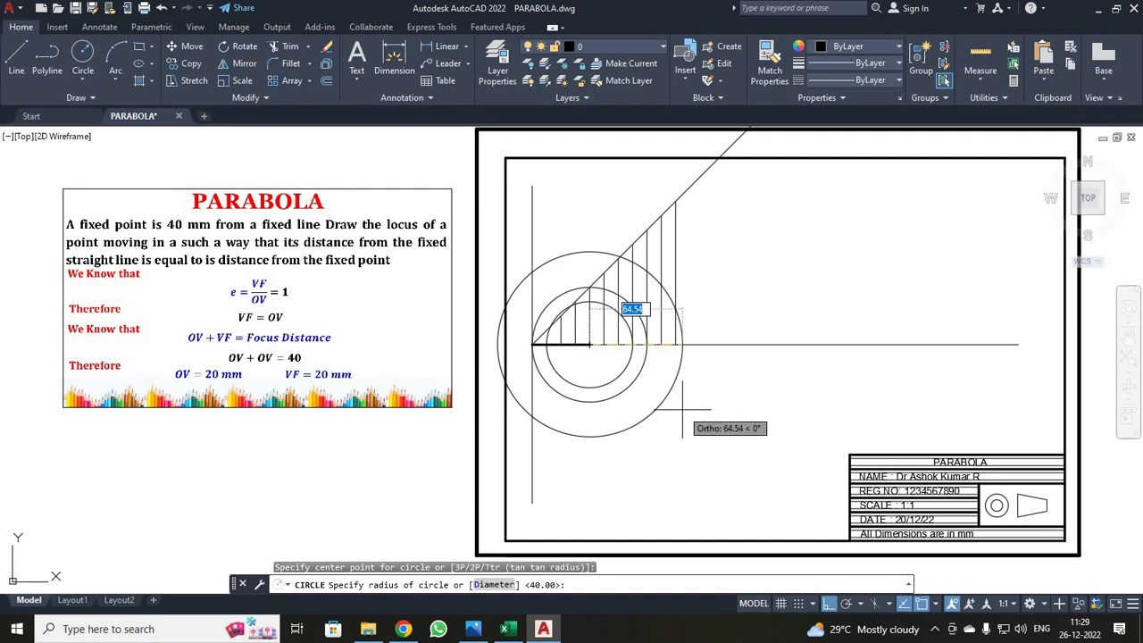
pyautogui.write('50')
pyautogui.press('Return')
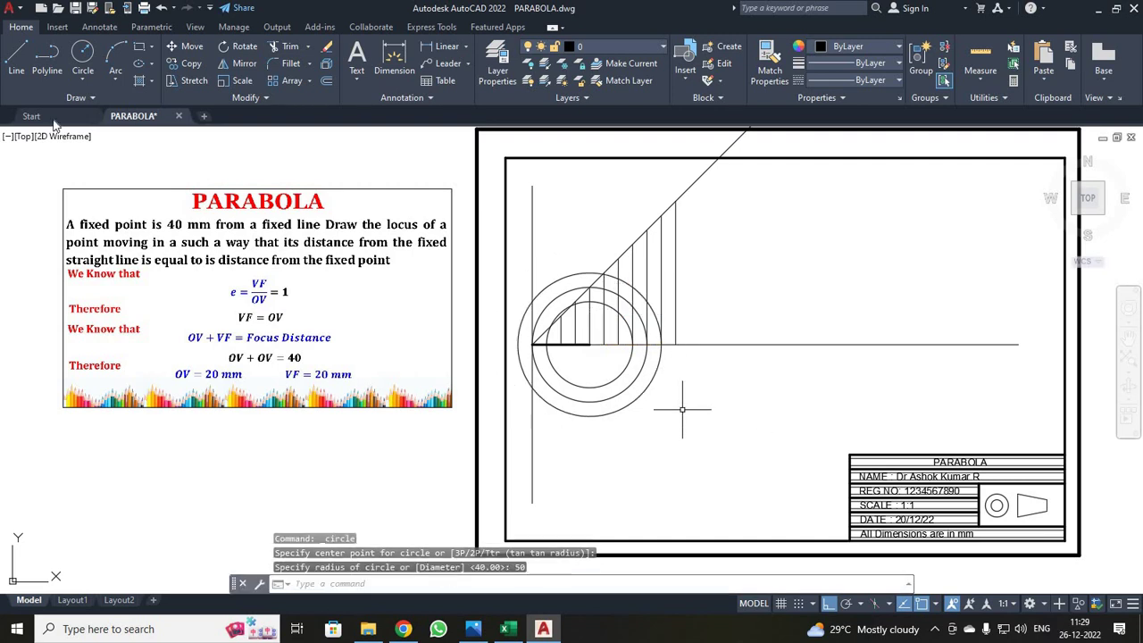
# Draw two more concentric circles of 60 mm and 70 mm radius centred on the focus.
pyautogui.click(82, 54)
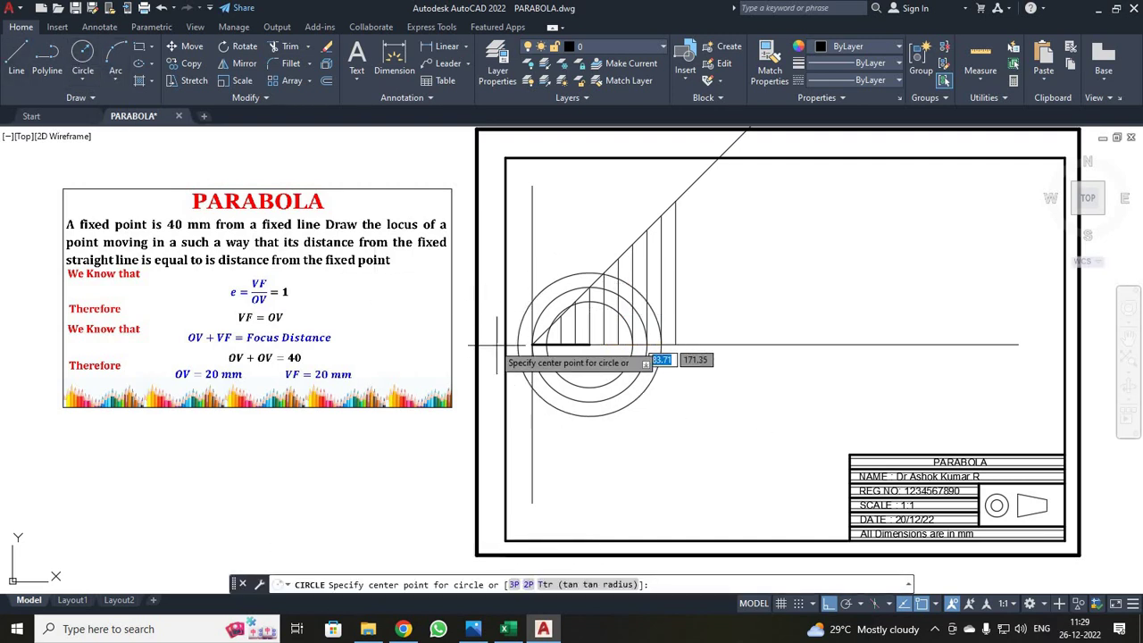
pyautogui.click(589, 344)
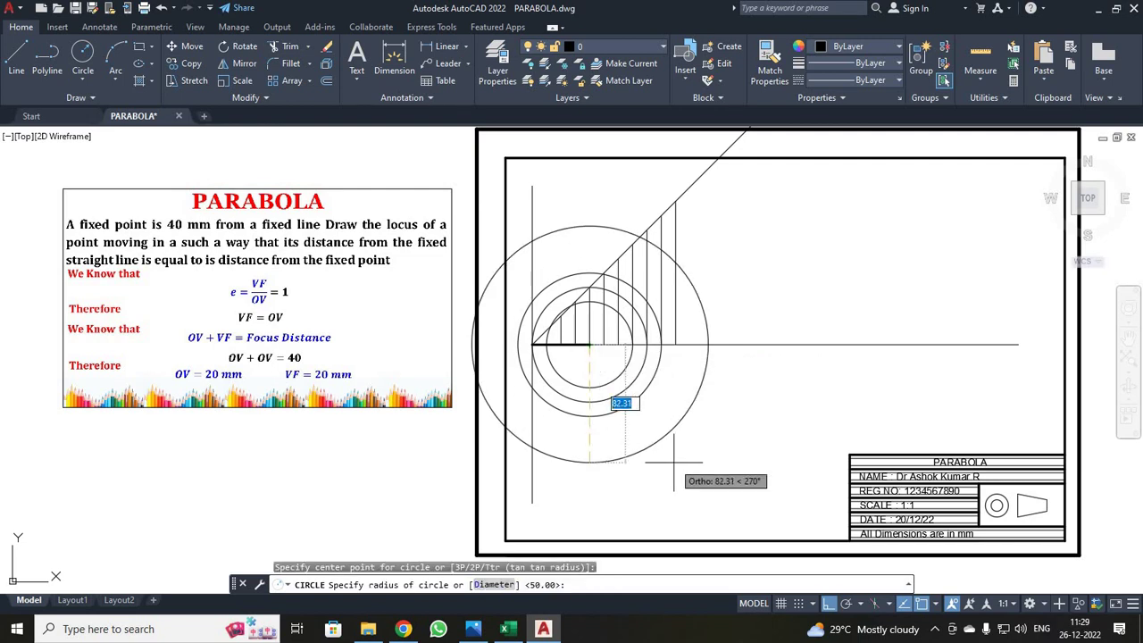
pyautogui.write('60')
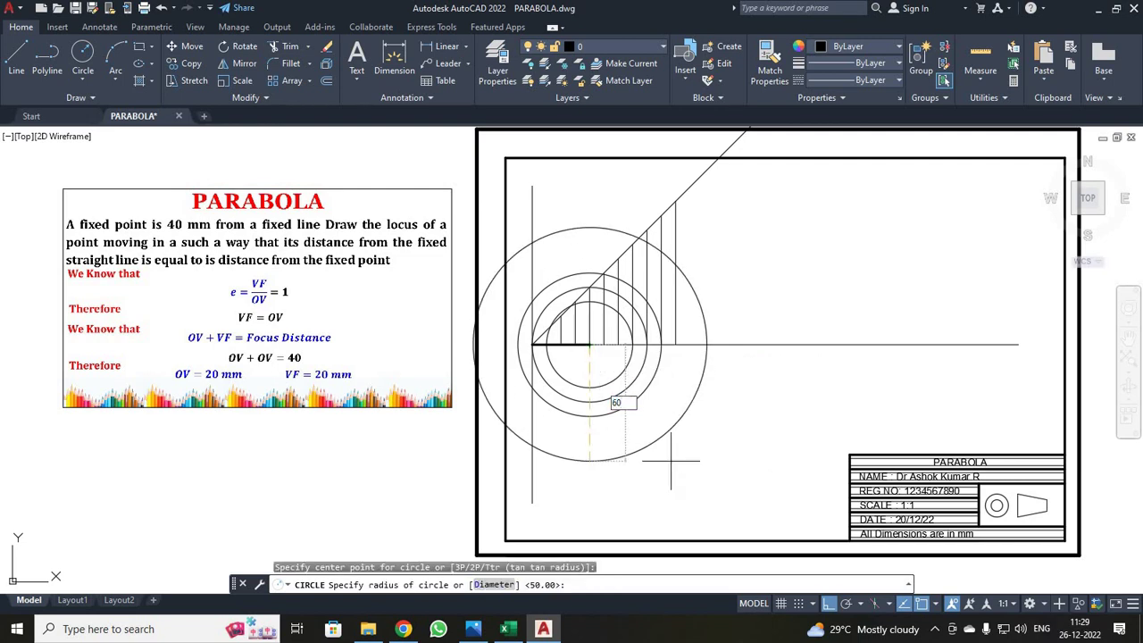
pyautogui.press('Return')
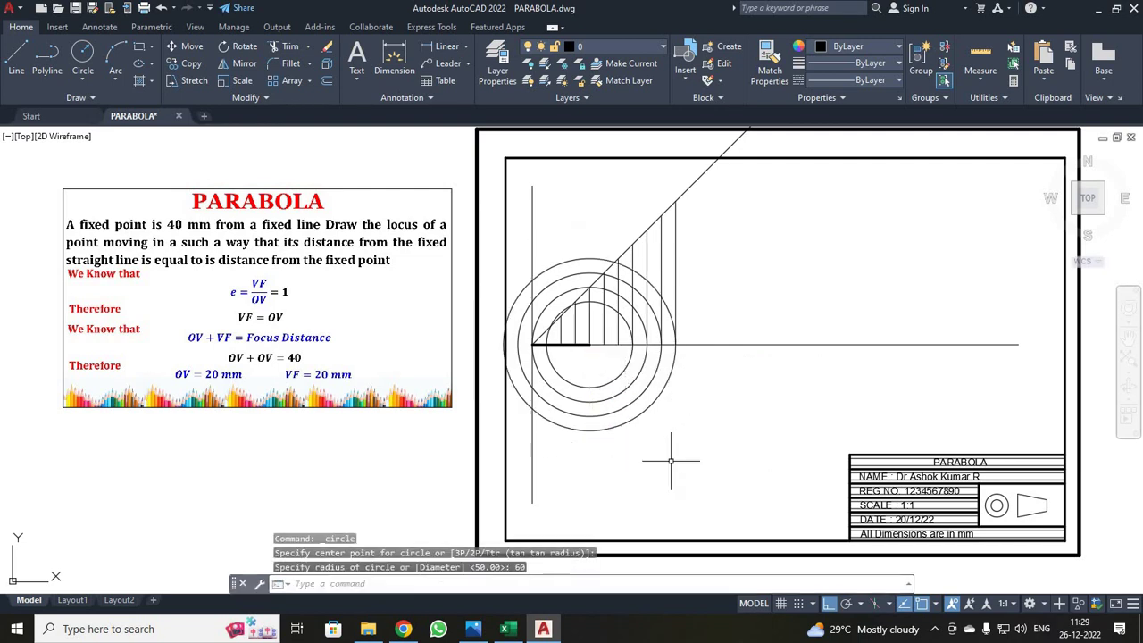
pyautogui.click(86, 59)
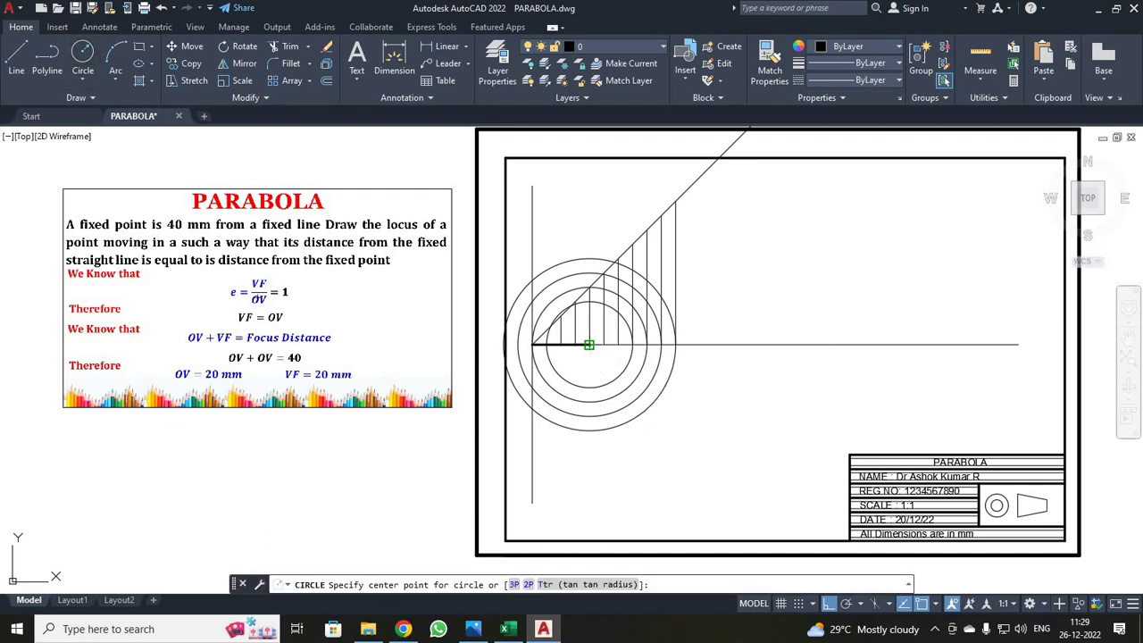
pyautogui.click(588, 345)
pyautogui.write('70')
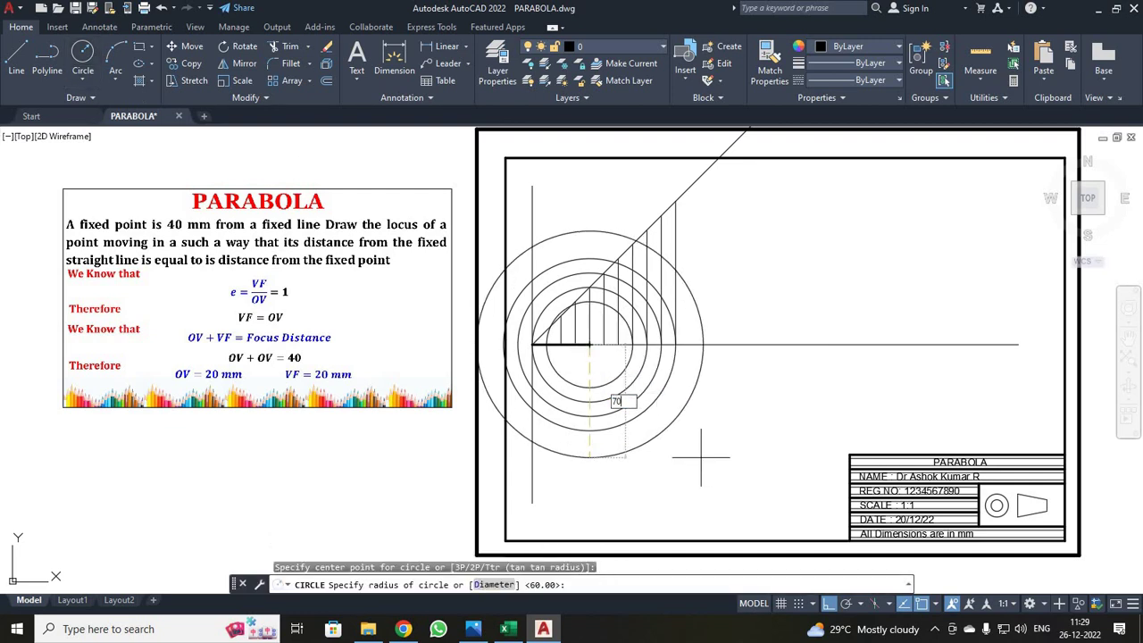
pyautogui.press('Return')
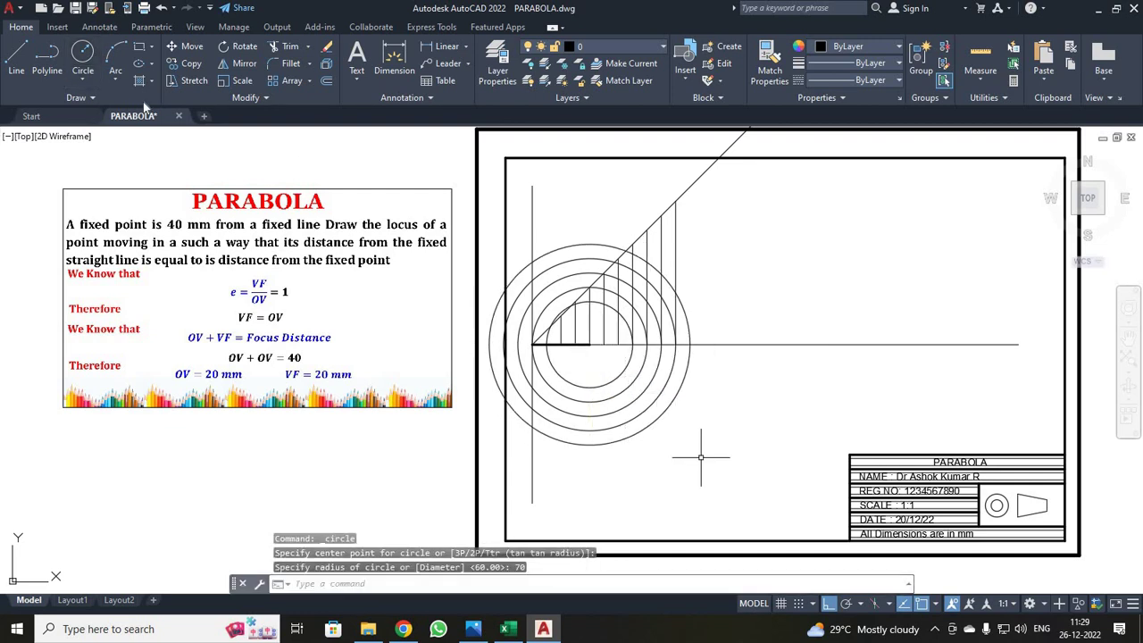
# Draw two more concentric circles of 80 mm and 90 mm radius centred on the focus.
pyautogui.click(90, 59)
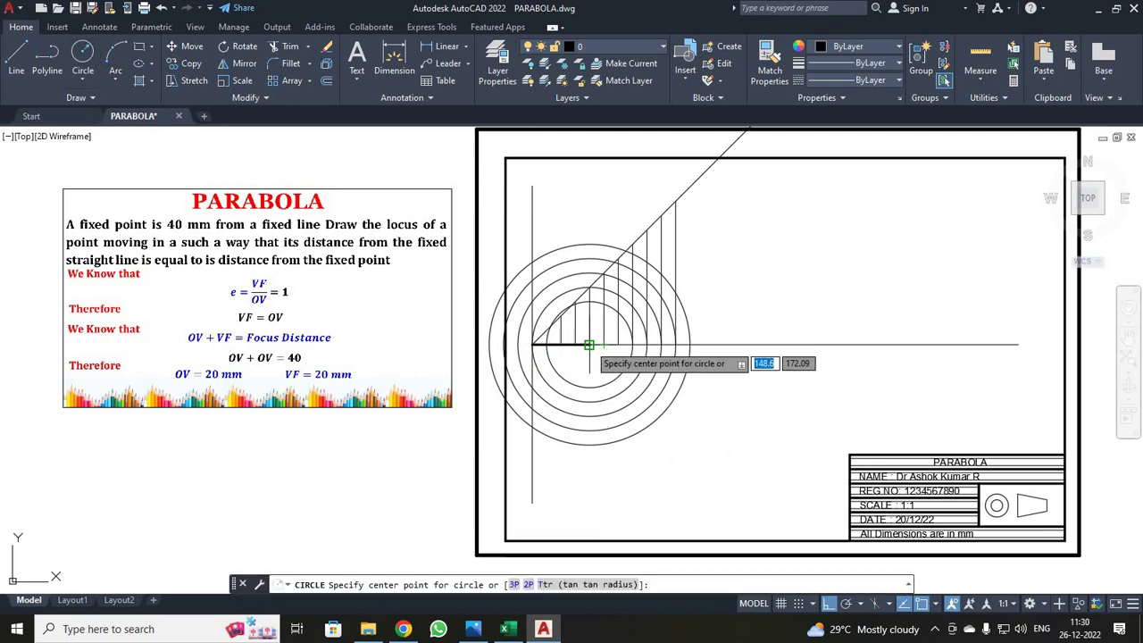
pyautogui.click(590, 345)
pyautogui.write('8')
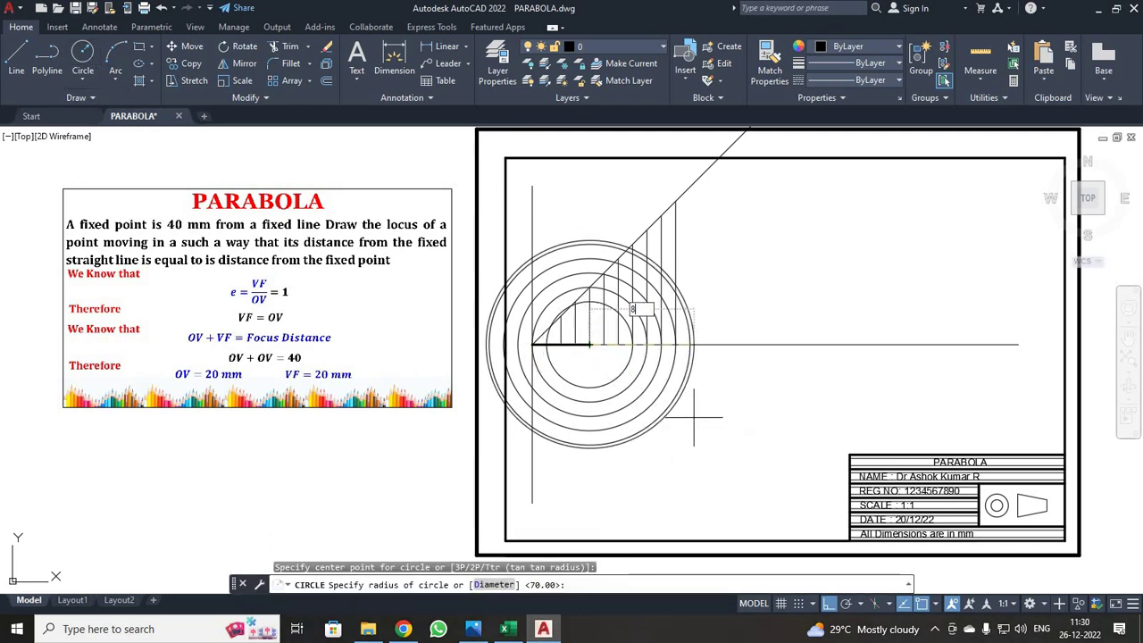
pyautogui.write('0')
pyautogui.press('Return')
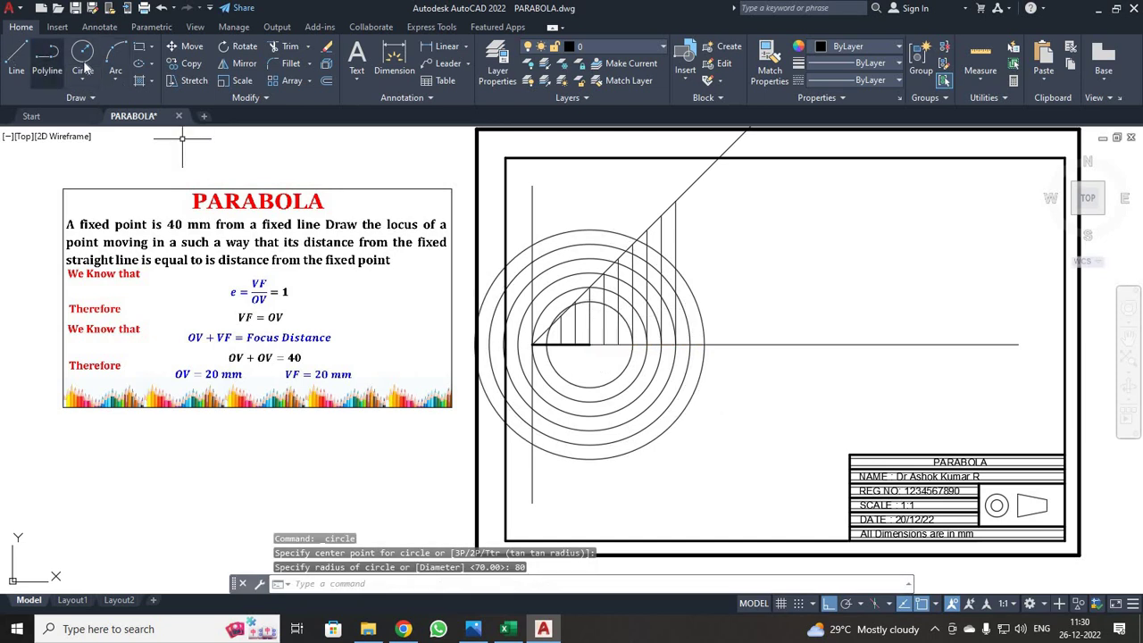
pyautogui.press('space')
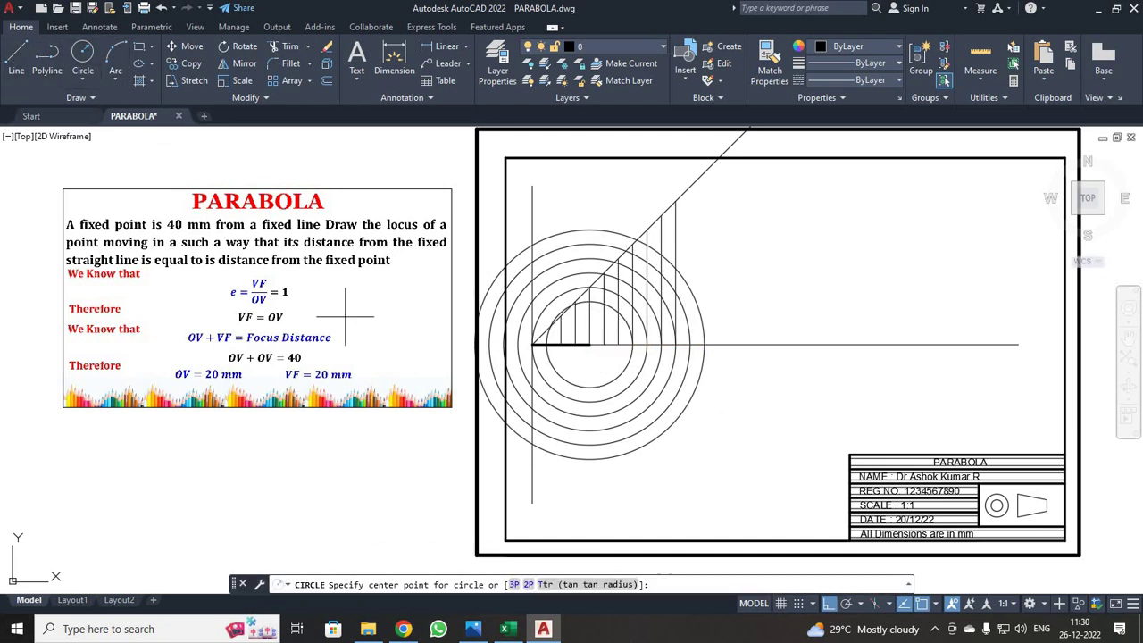
pyautogui.click(588, 344)
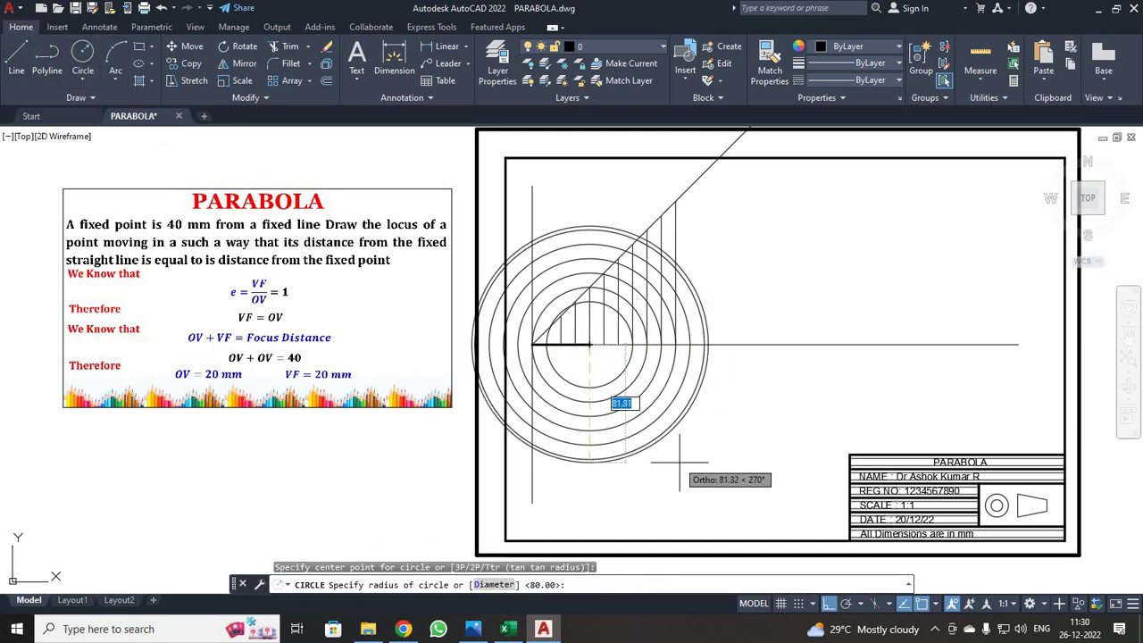
pyautogui.write('90')
pyautogui.press('Return')
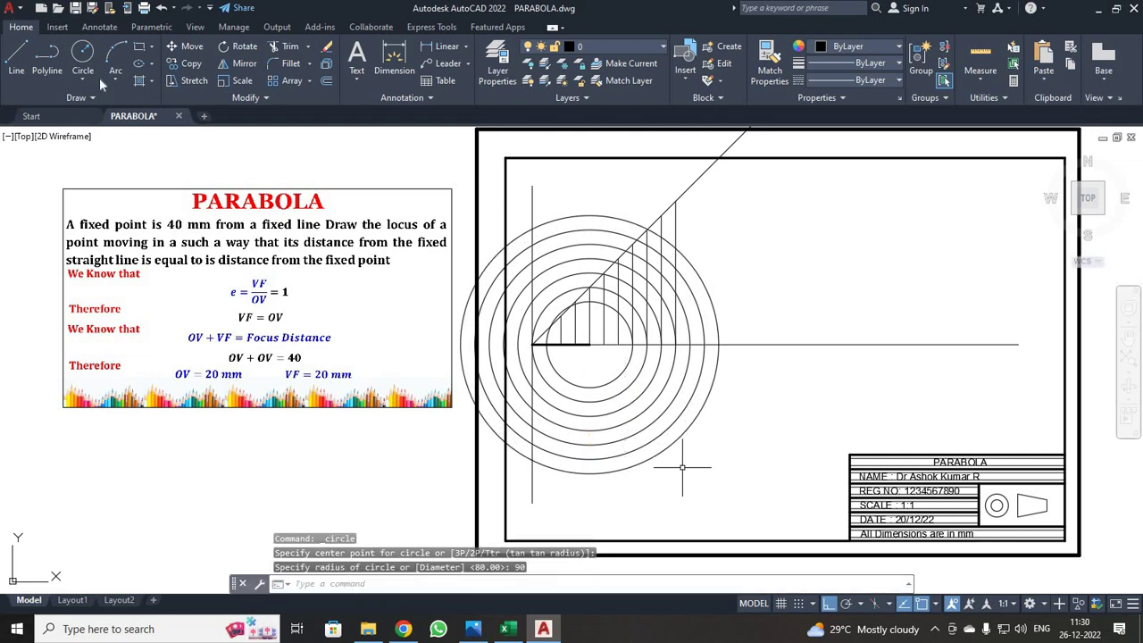
# Draw the outermost concentric circle of 100 mm radius centred on the focus.
pyautogui.click(82, 55)
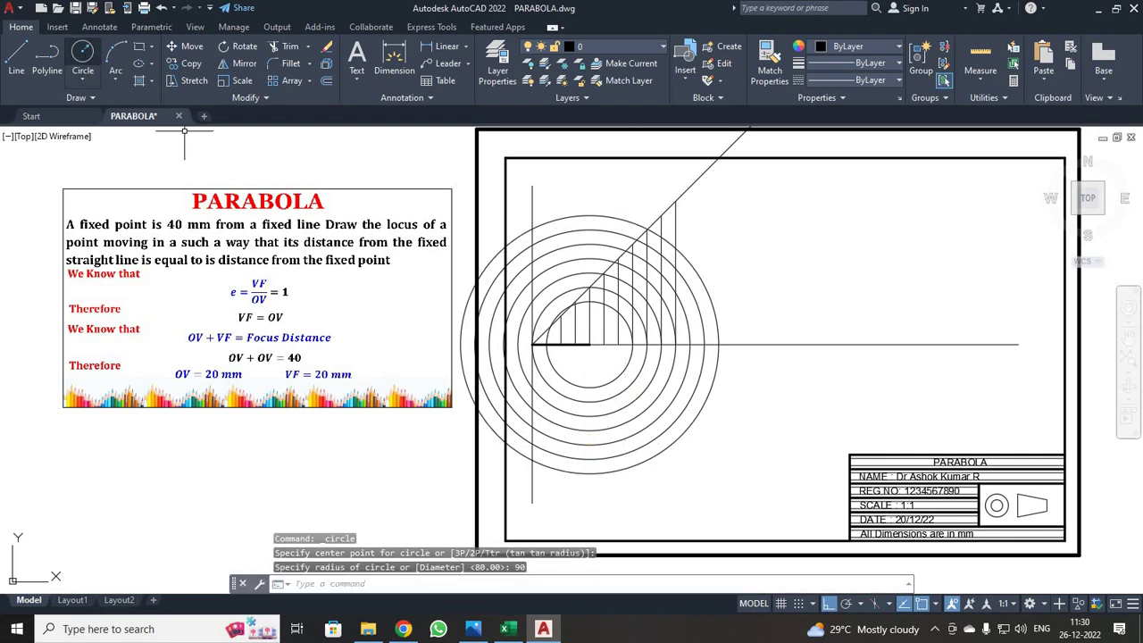
pyautogui.click(590, 344)
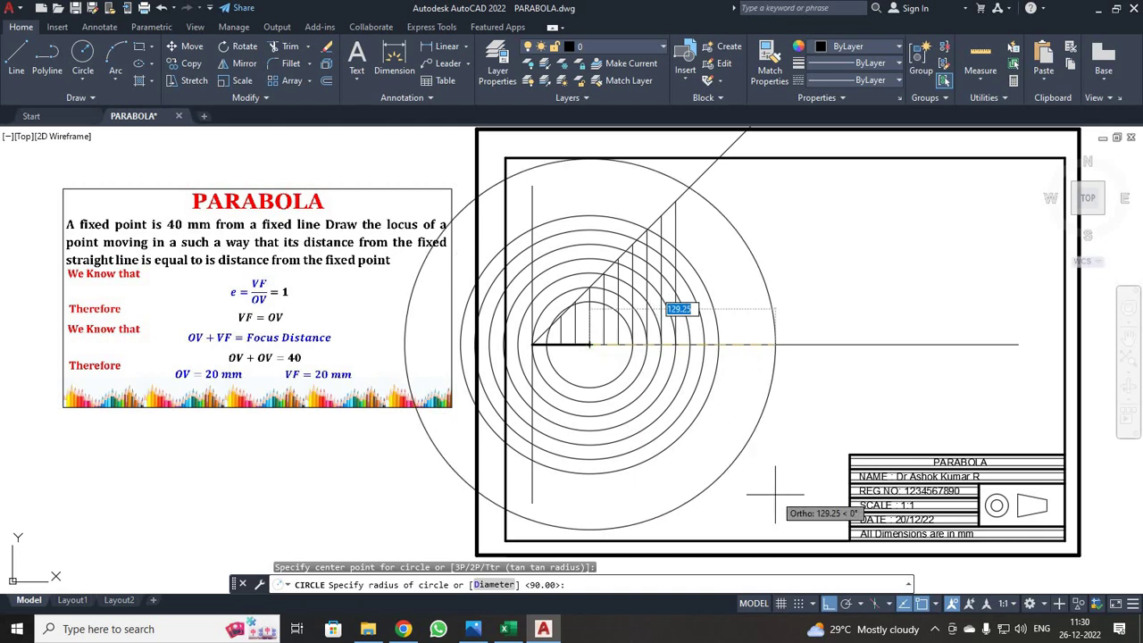
pyautogui.write('10')
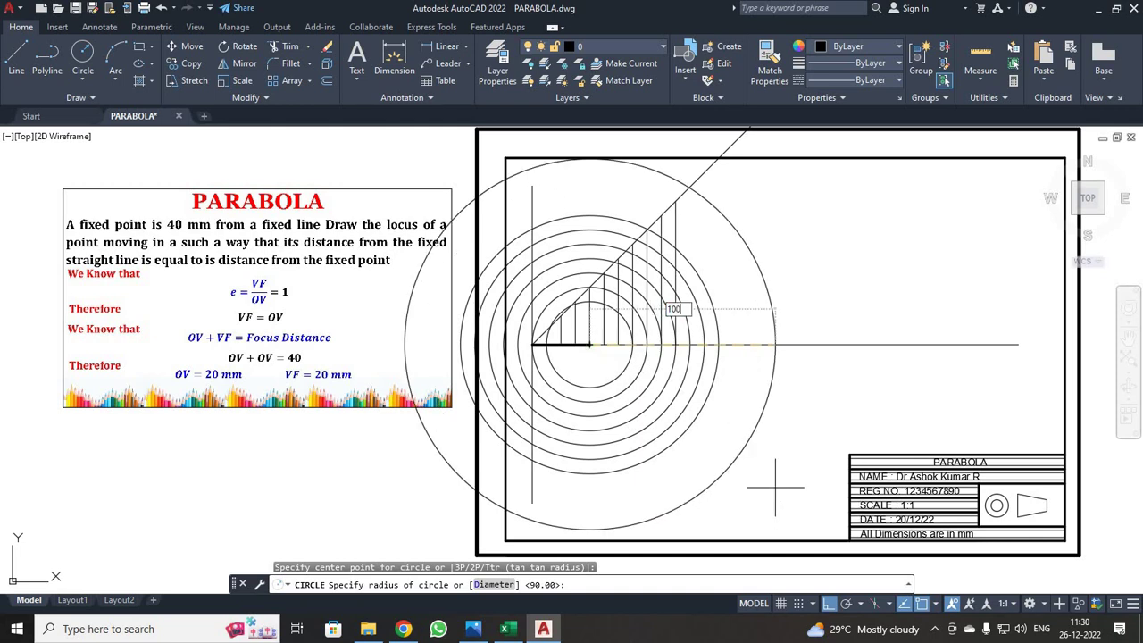
pyautogui.write('0')
pyautogui.press('Return')
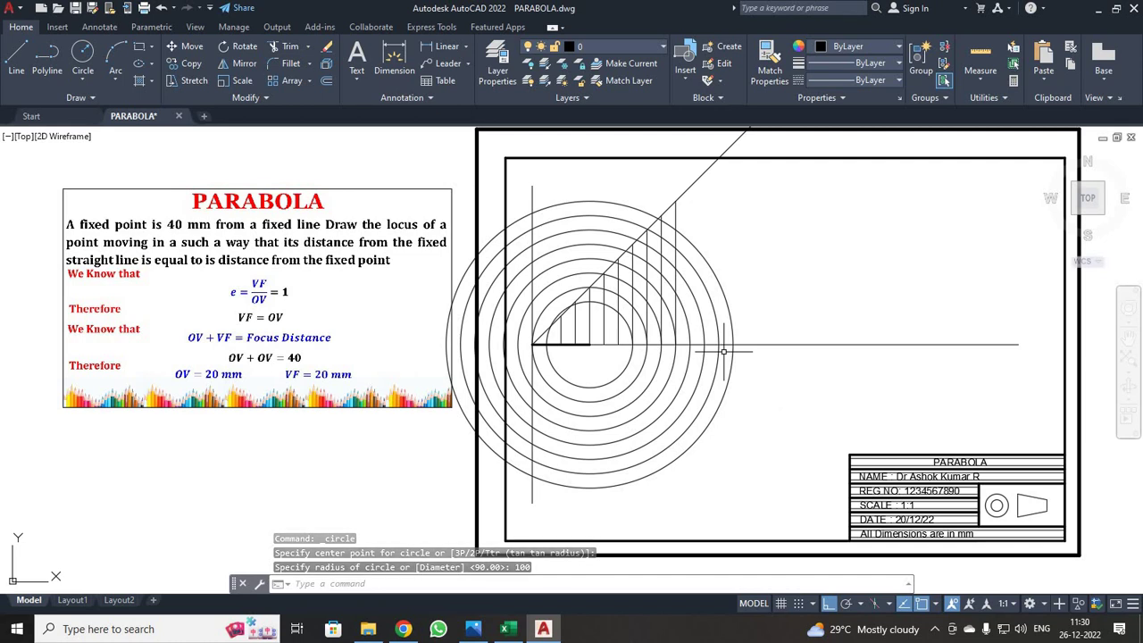
# Break the 30 mm radius circle, keeping only a short arc across the first offset vertical.
pyautogui.scroll(2, 723, 351)
pyautogui.scroll(2, 529, 350)
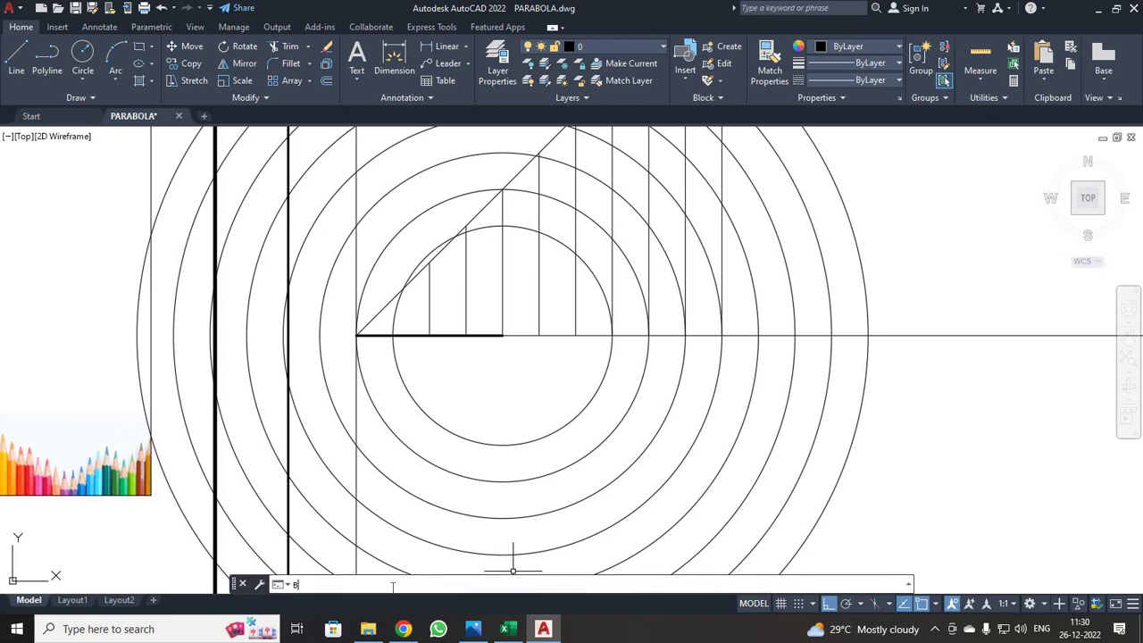
pyautogui.write('R')
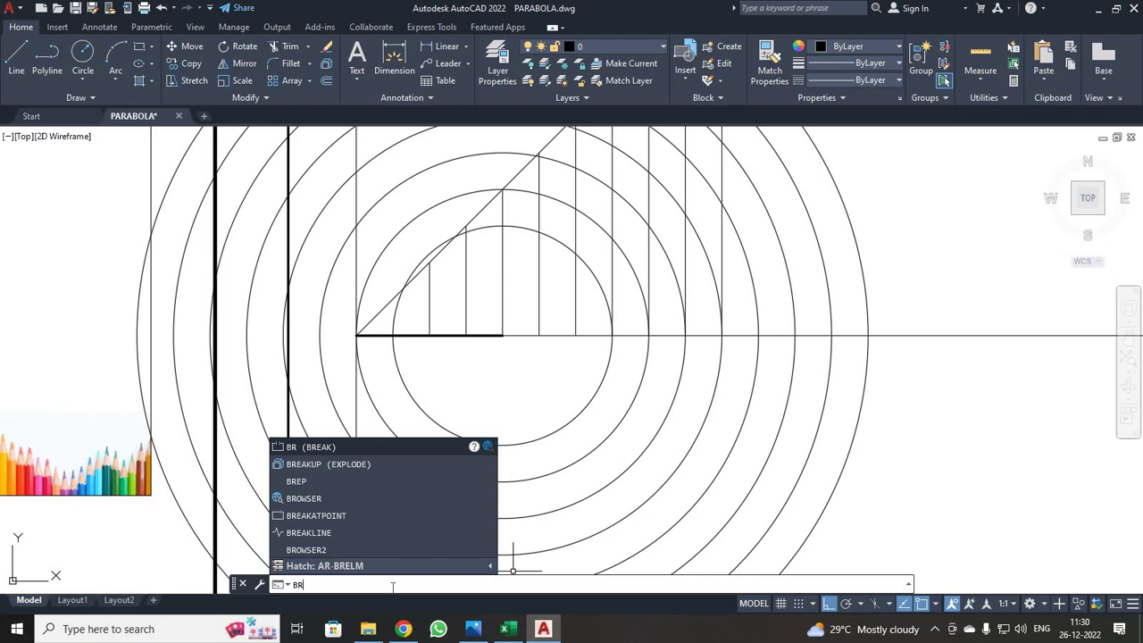
pyautogui.press('Return')
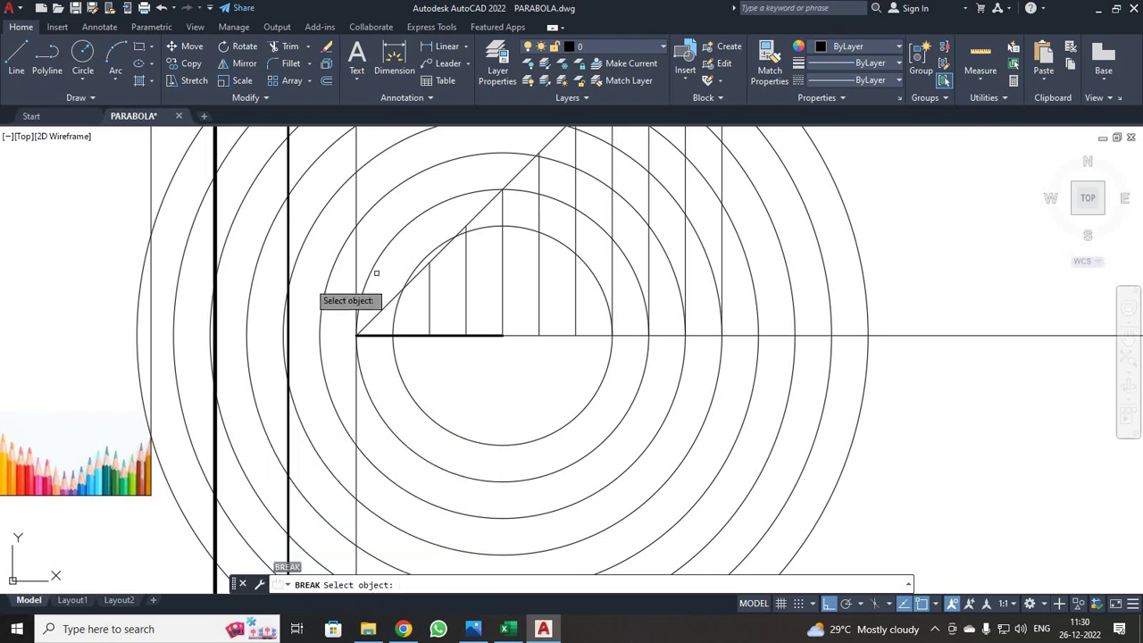
pyautogui.scroll(8, 463, 232)
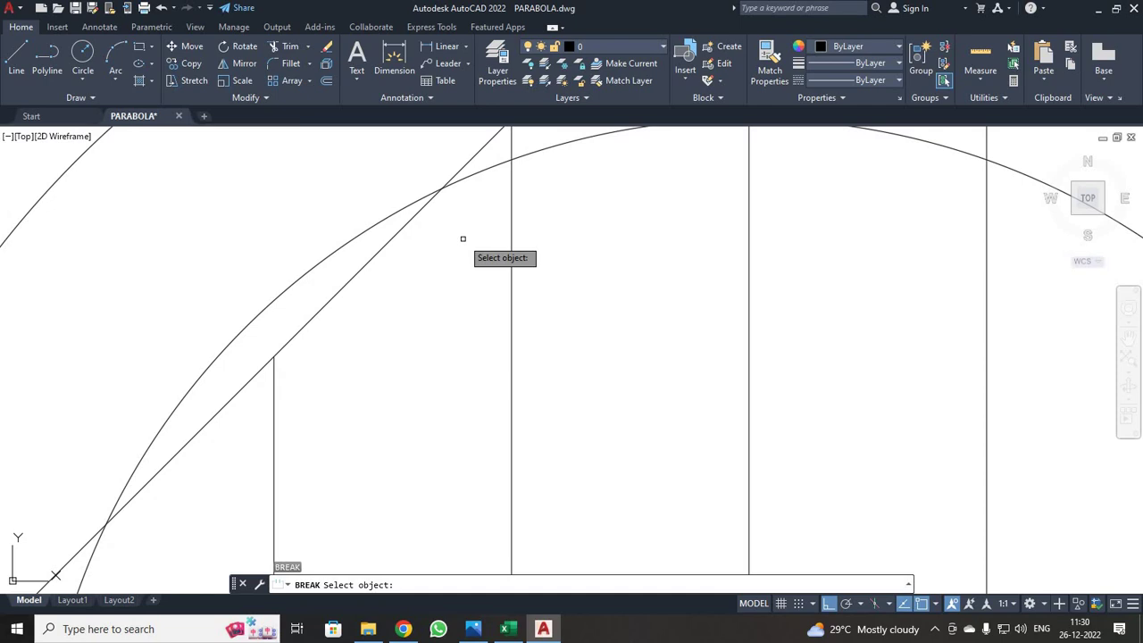
pyautogui.click(475, 171)
pyautogui.click(536, 154)
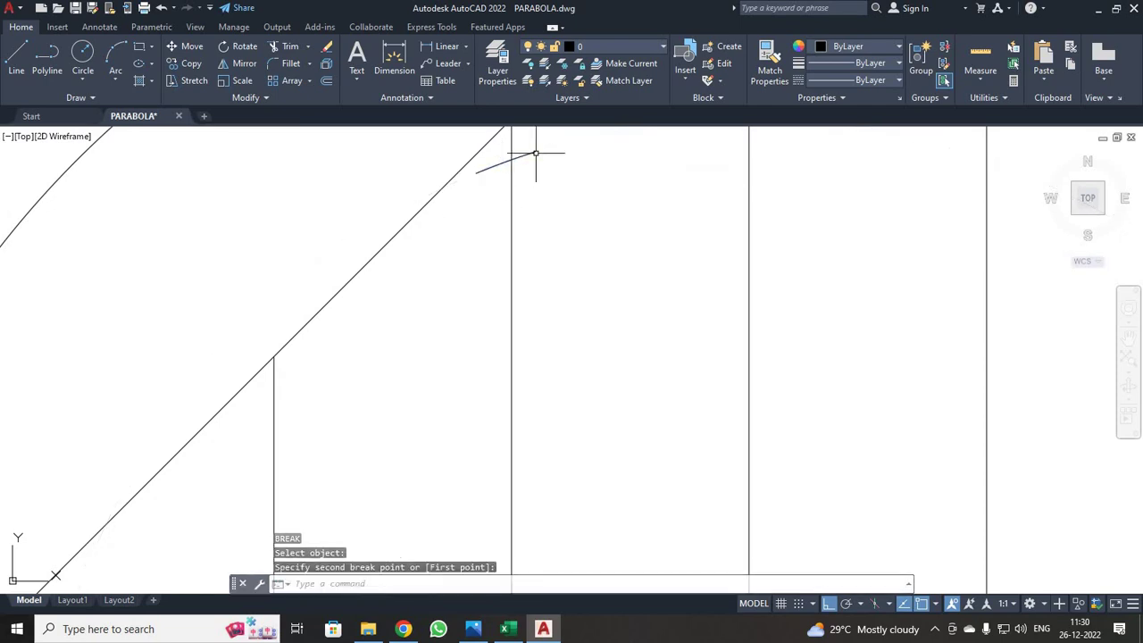
# Break the 40 mm radius circle, keeping only a short arc across the vertical above the focus.
pyautogui.scroll(-6, 563, 227)
pyautogui.moveTo(642, 235)
pyautogui.mouseDown(button='middle')
pyautogui.moveTo(538, 345)
pyautogui.moveTo(510, 410)
pyautogui.mouseUp(button='middle')
pyautogui.scroll(6, 541, 324)
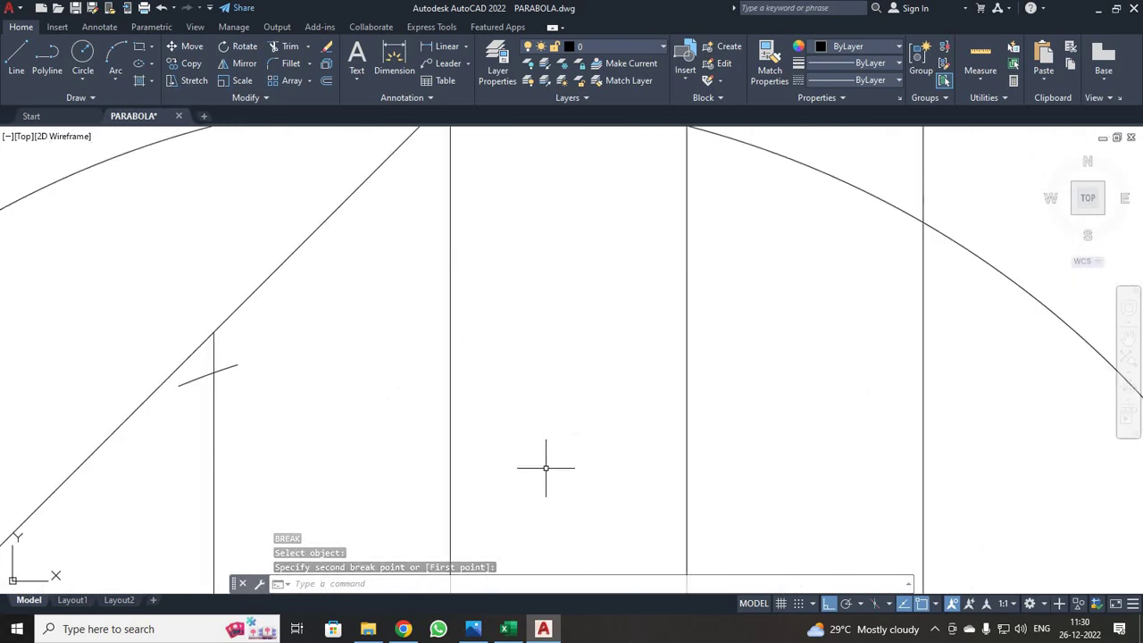
pyautogui.scroll(-2, 502, 318)
pyautogui.scroll(2, 504, 339)
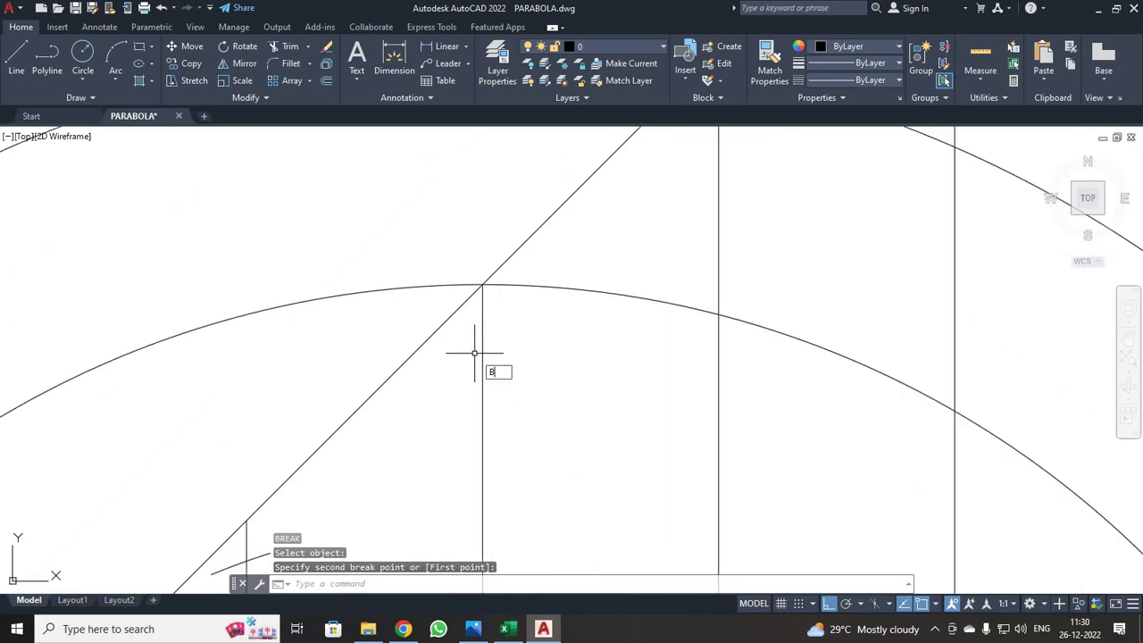
pyautogui.press('Return')
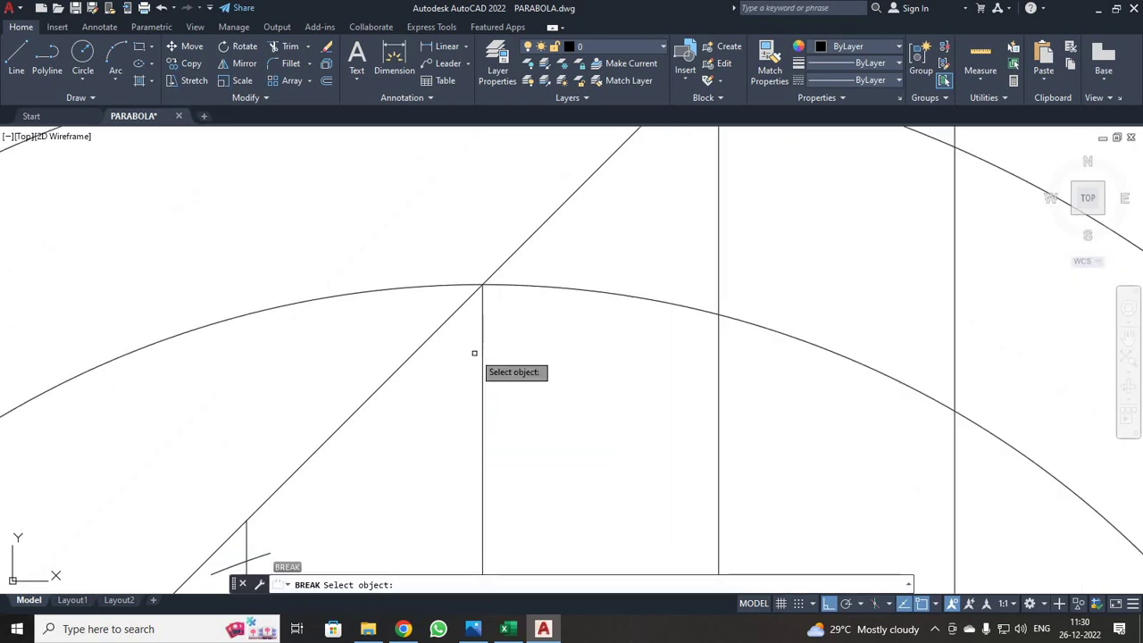
pyautogui.click(467, 284)
pyautogui.click(511, 286)
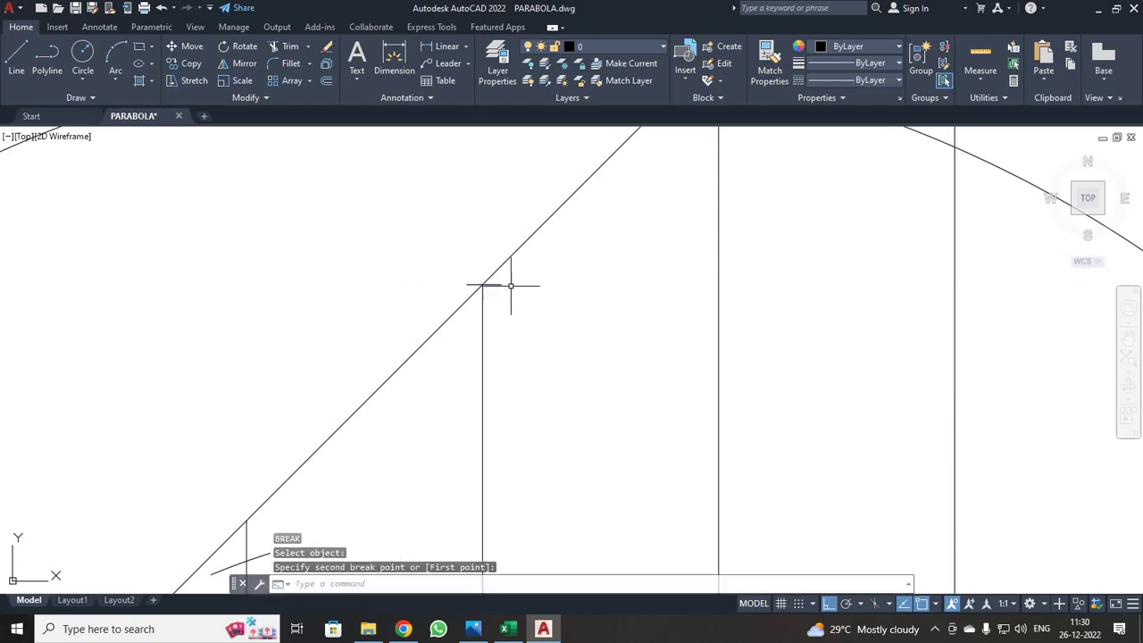
# Break the 50 mm radius circle, keeping only a short arc across the third offset vertical.
pyautogui.scroll(-1, 728, 285)
pyautogui.scroll(-3, 706, 387)
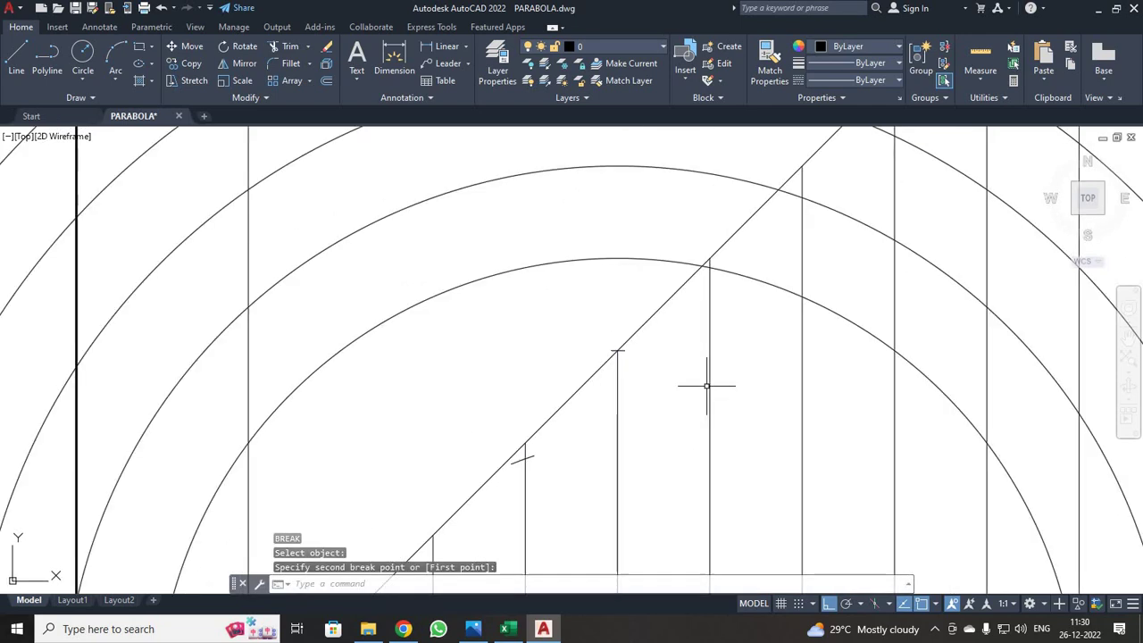
pyautogui.scroll(4, 761, 366)
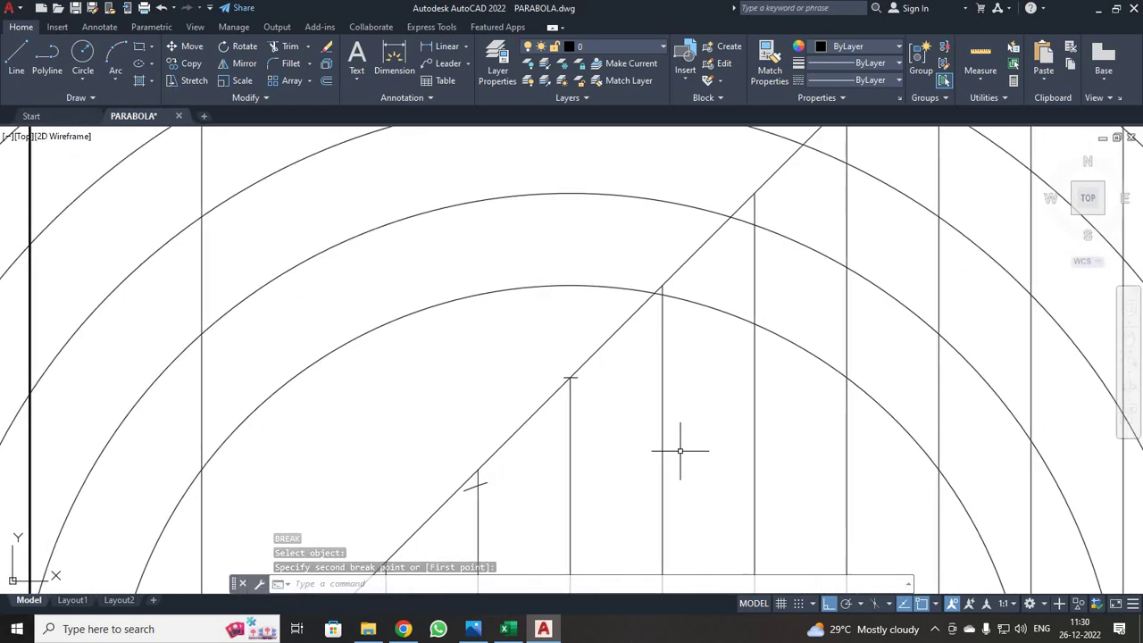
pyautogui.press('Return')
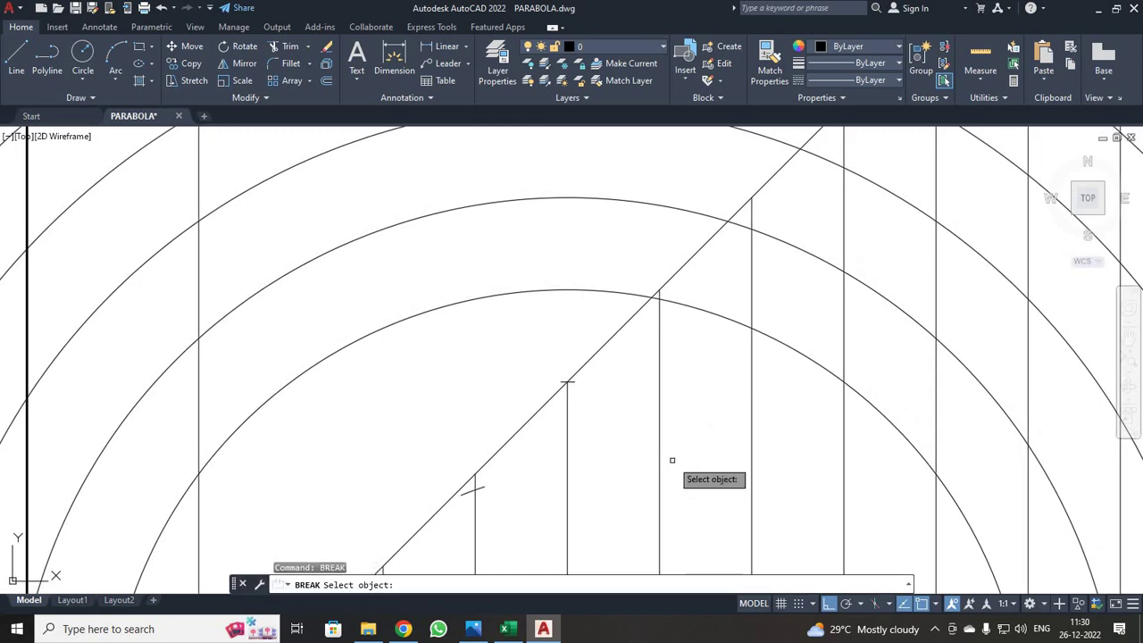
pyautogui.scroll(4, 654, 303)
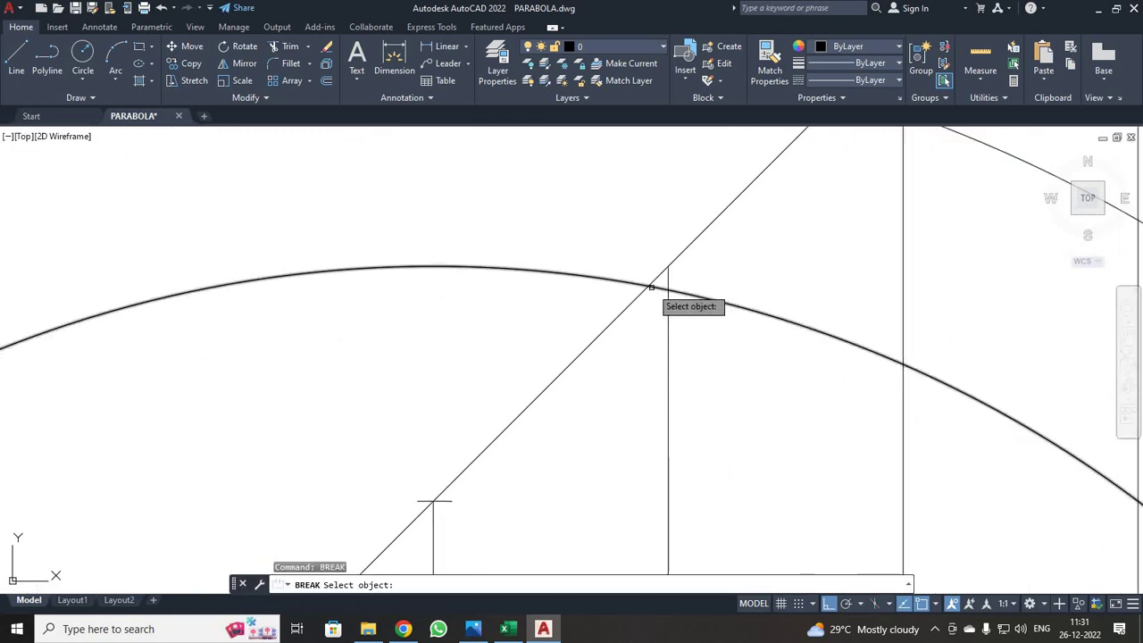
pyautogui.click(650, 287)
pyautogui.click(685, 299)
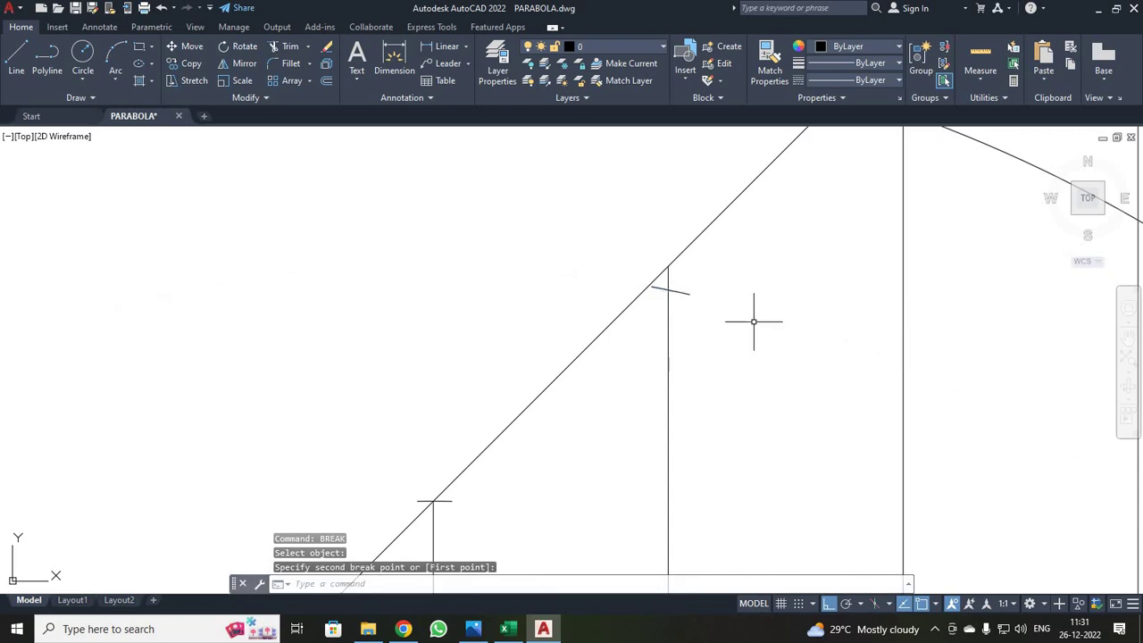
# Break the 60 mm and 70 mm radius circles, keeping short arcs across the fourth and fifth offset verticals.
pyautogui.scroll(-2, 754, 322)
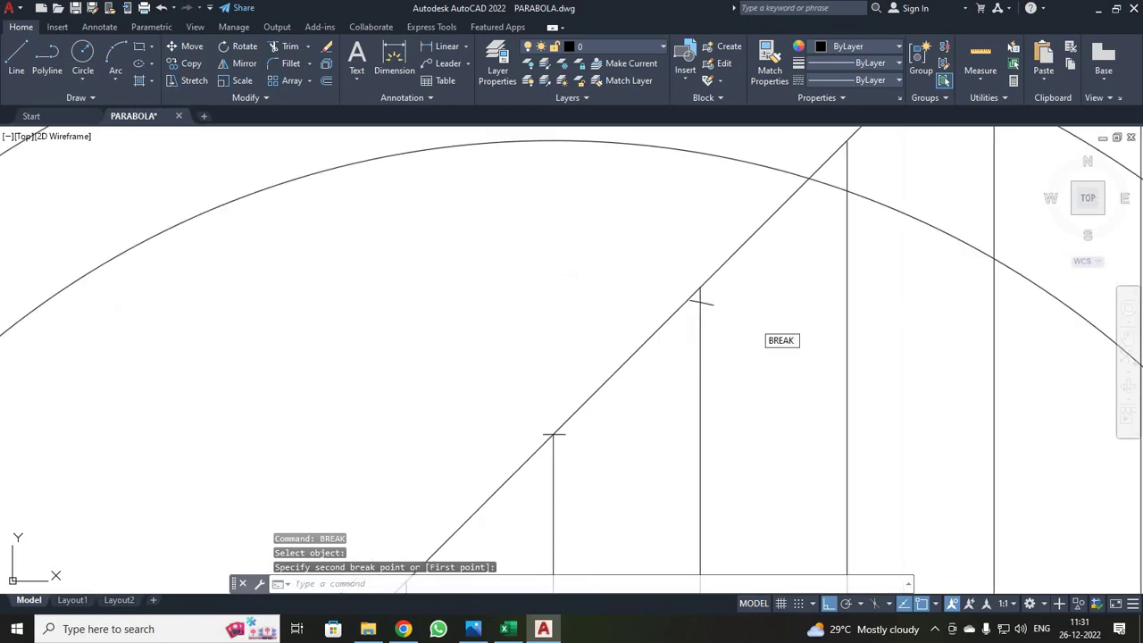
pyautogui.click(824, 185)
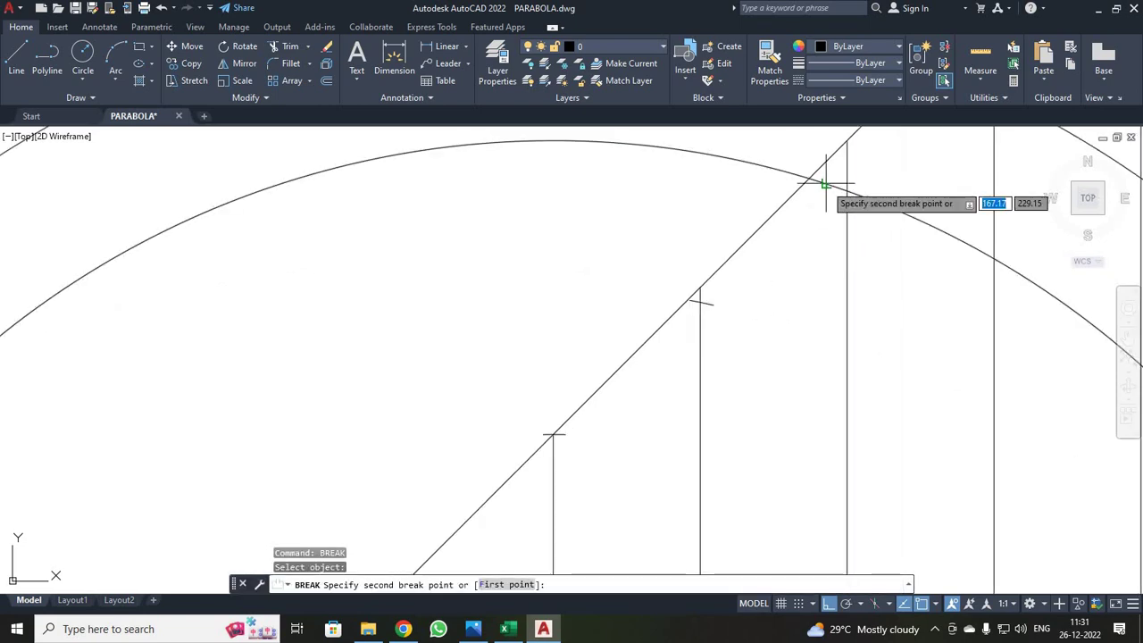
pyautogui.click(870, 193)
pyautogui.scroll(-2, 897, 215)
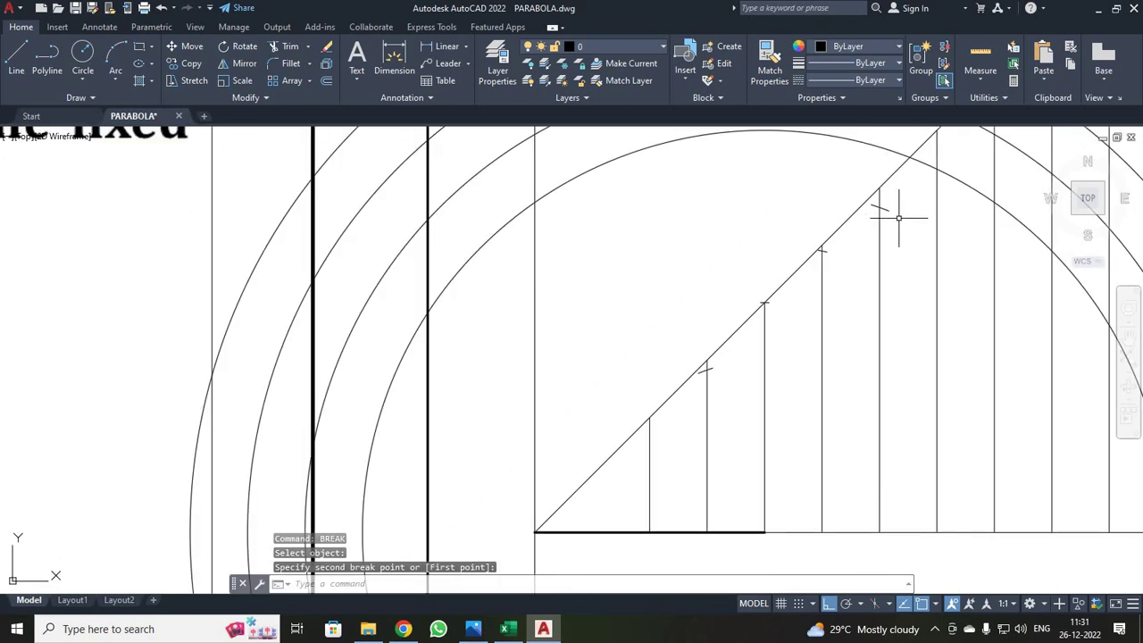
pyautogui.press('Return')
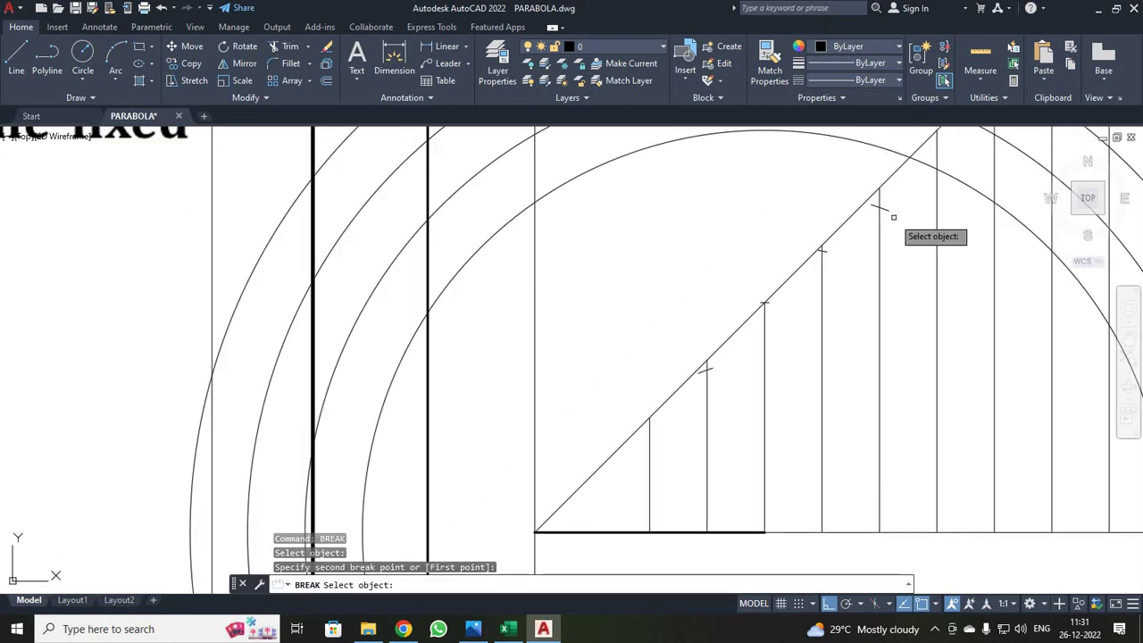
pyautogui.click(923, 163)
pyautogui.click(951, 180)
pyautogui.scroll(-3, 973, 198)
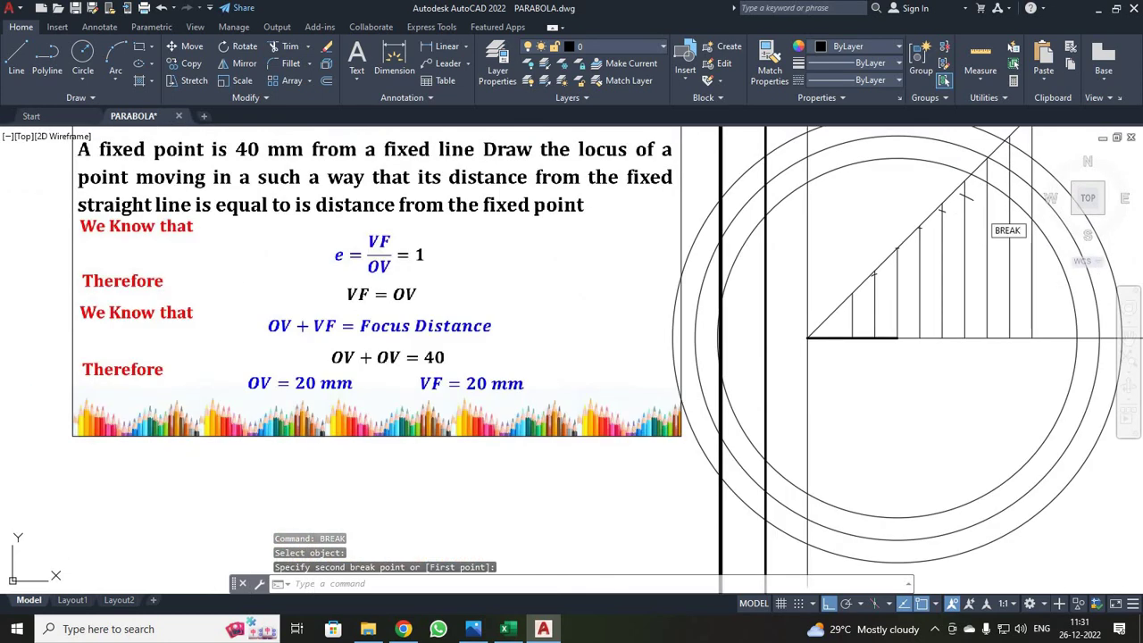
# Break the 80 mm radius circle down to a short arc across the sixth offset vertical and save the drawing.
pyautogui.press('Return')
pyautogui.click(981, 178)
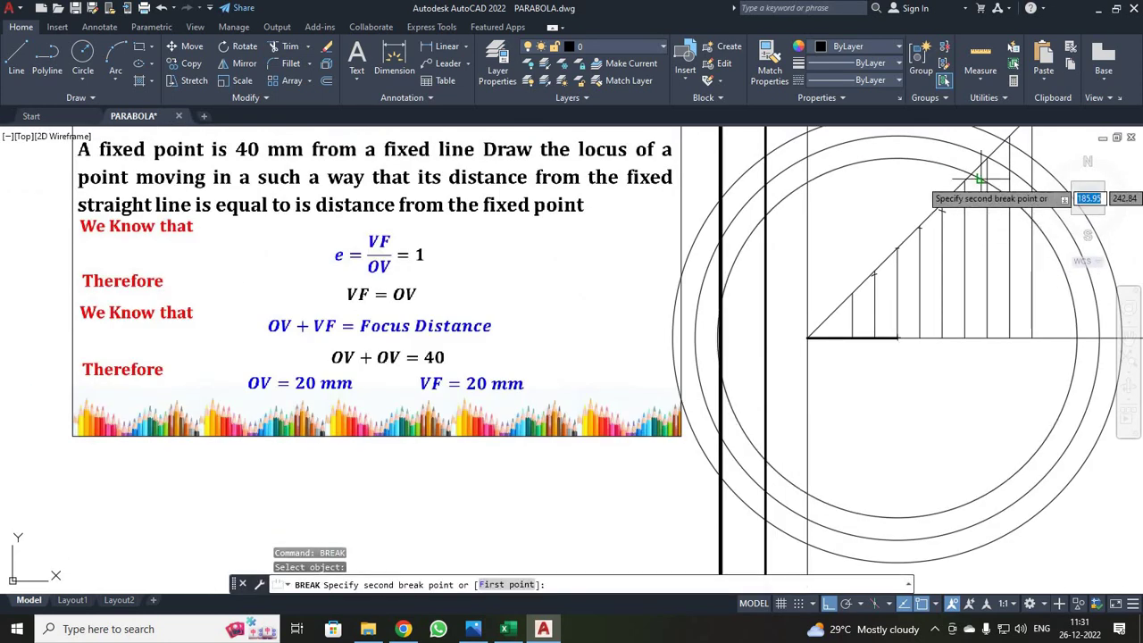
pyautogui.click(992, 189)
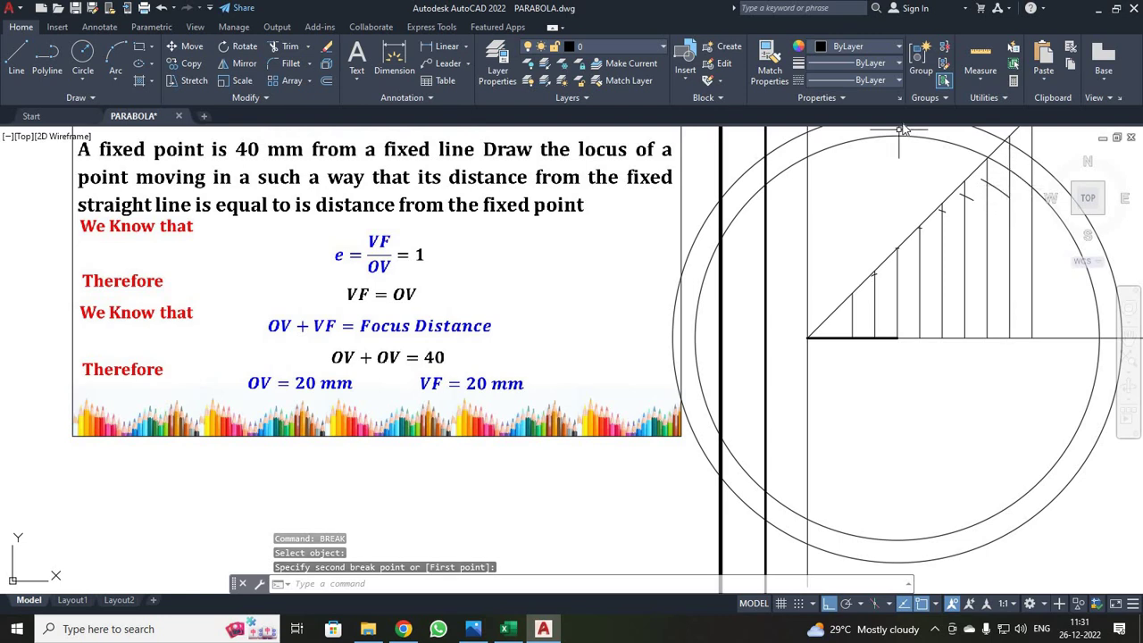
pyautogui.press('Return')
pyautogui.hotkey('ctrl', 's')
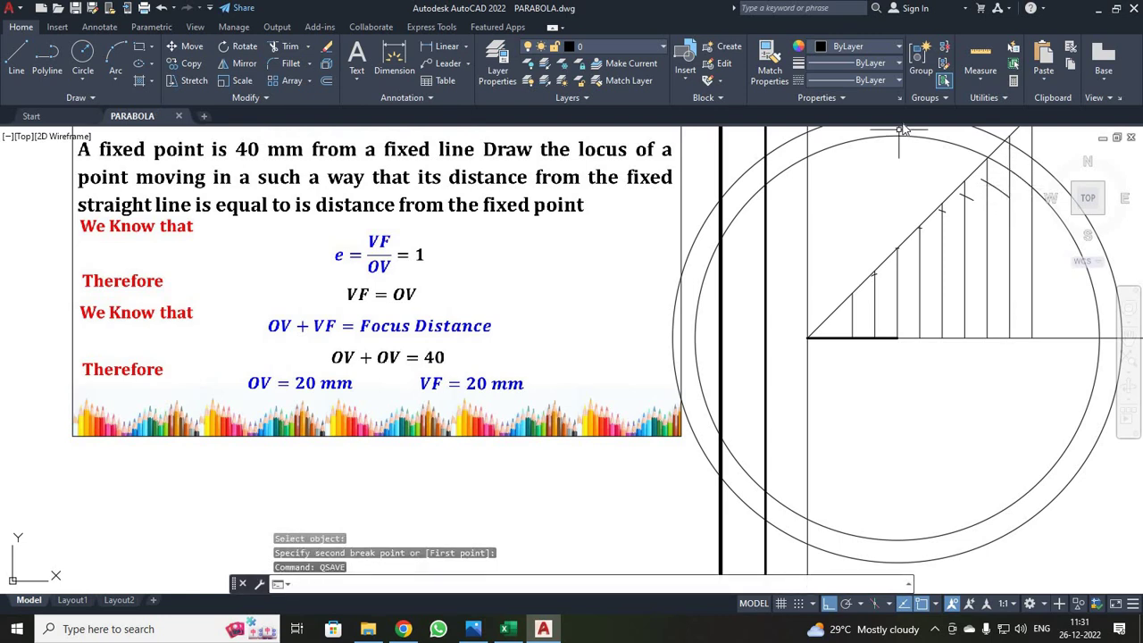
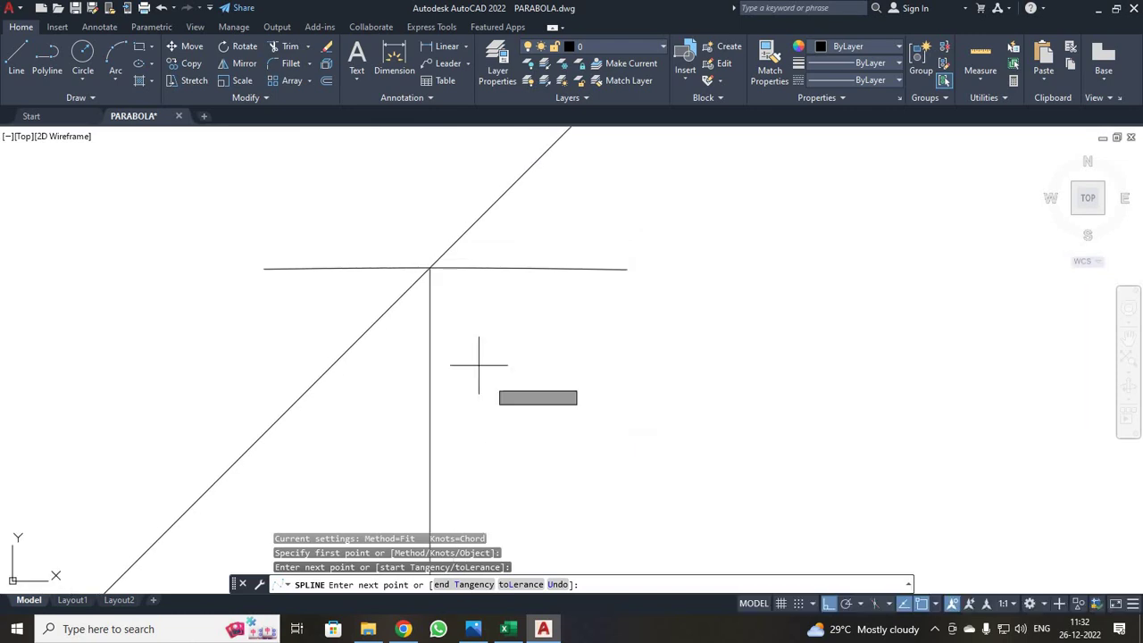
# Continue the spline through the arc intersections on the vertical above the focus and on the third and fourth offset verticals.
pyautogui.click(431, 267)
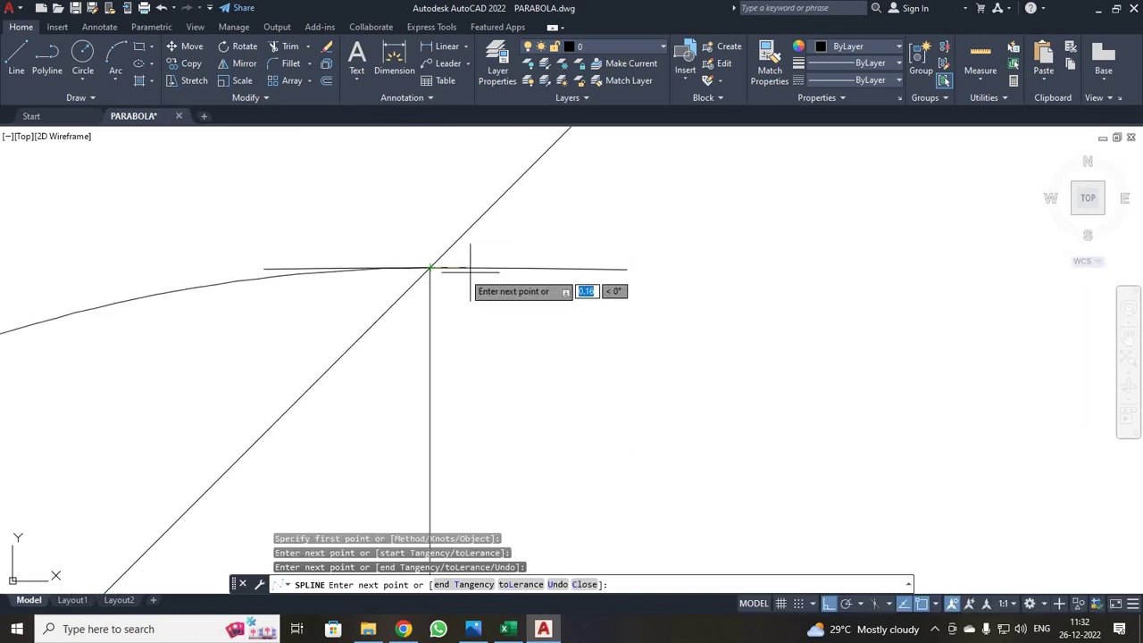
pyautogui.moveTo(439, 265); pyautogui.dragTo(566, 255, button='middle')
pyautogui.moveTo(811, 224); pyautogui.dragTo(557, 412, button='middle')
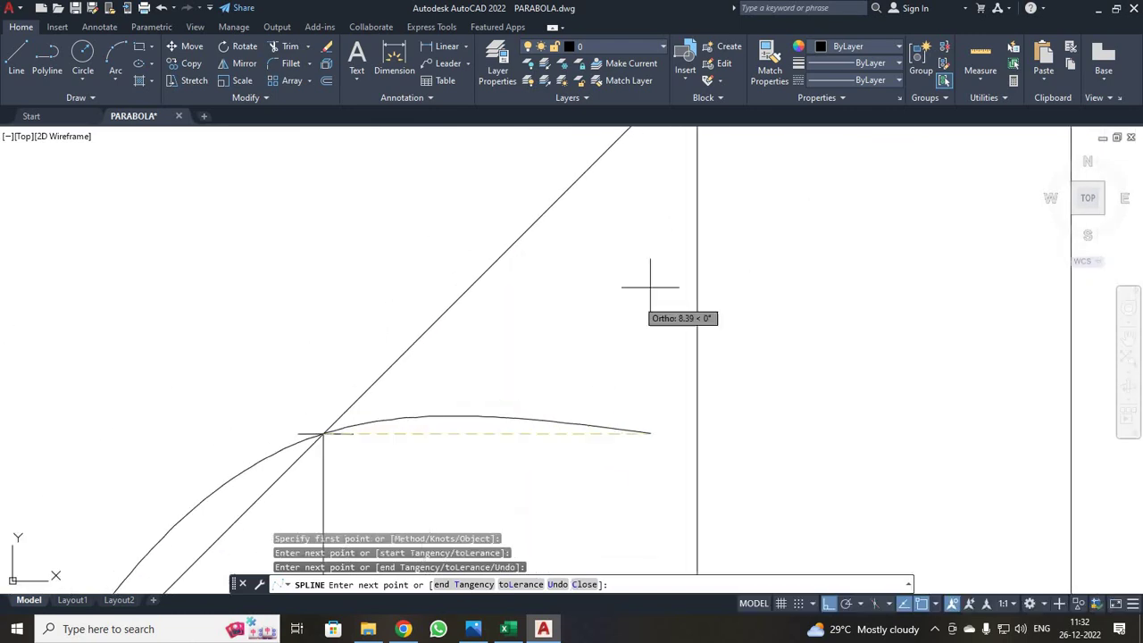
pyautogui.moveTo(658, 280); pyautogui.dragTo(472, 459, button='middle')
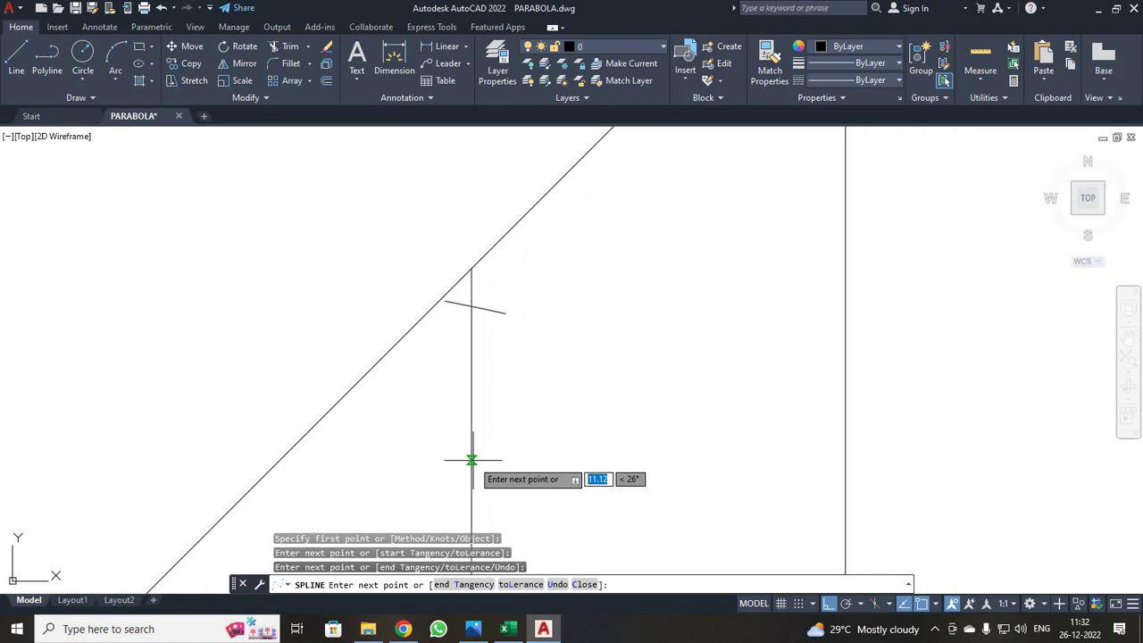
pyautogui.click(474, 306)
pyautogui.scroll(-5, 711, 287)
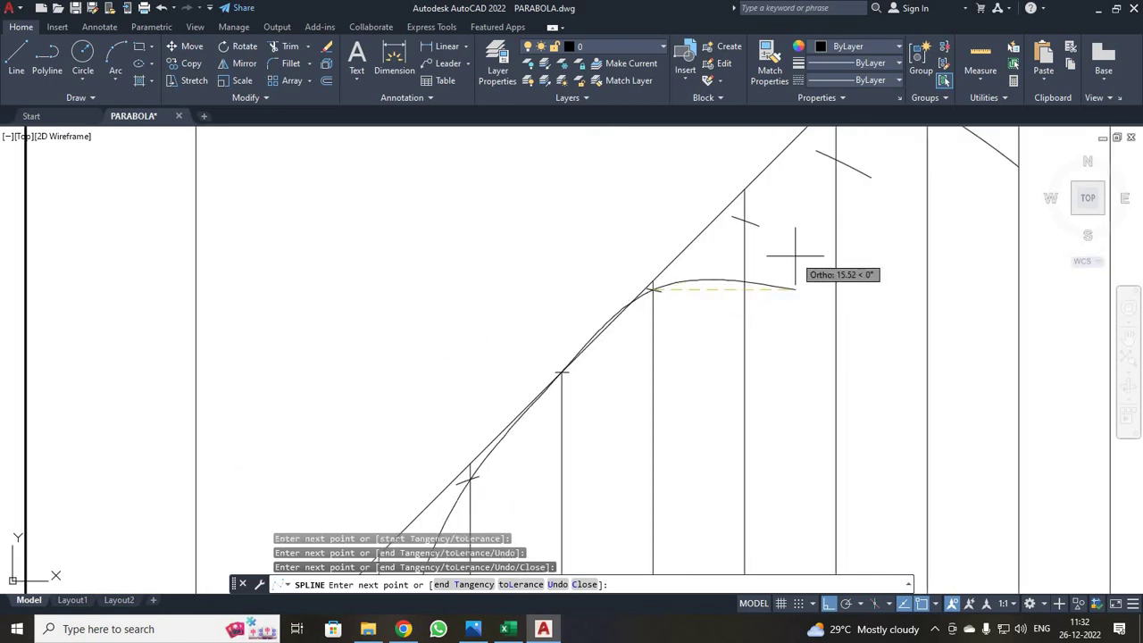
pyautogui.scroll(3, 803, 268)
pyautogui.scroll(4, 407, 416)
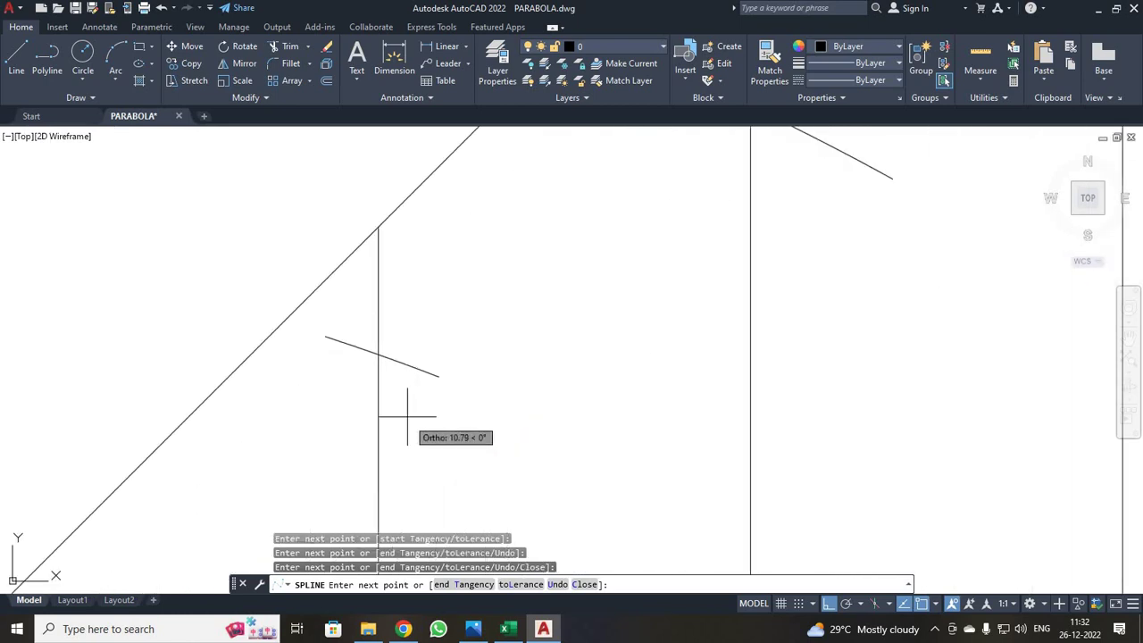
pyautogui.click(378, 355)
pyautogui.scroll(-5, 683, 302)
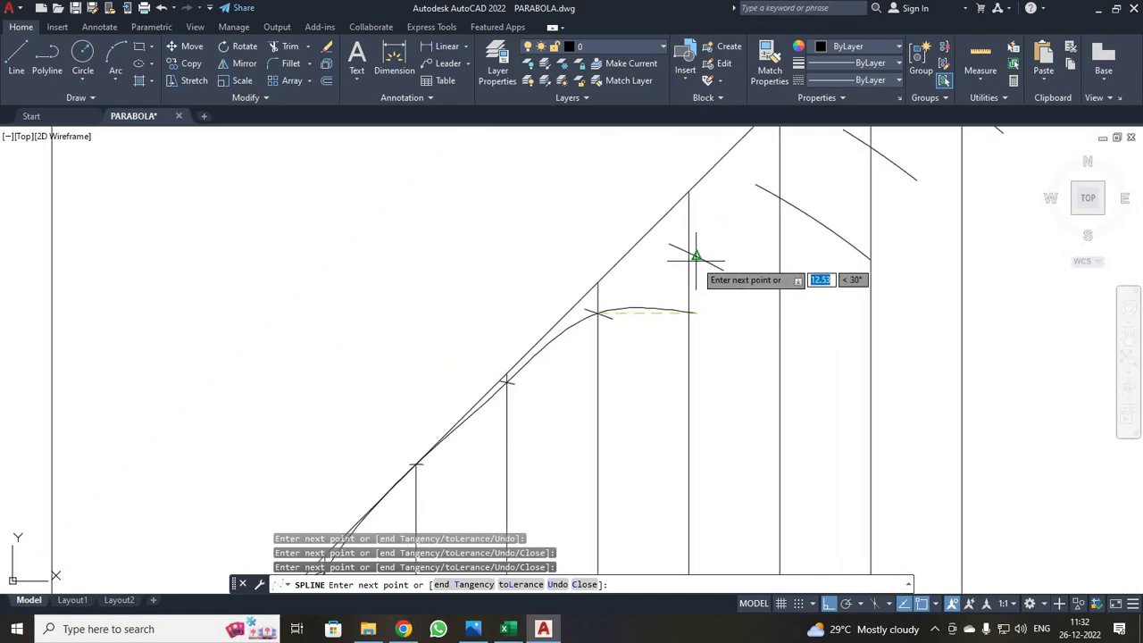
# Extend the spline through the arc intersections on the fifth to last offset verticals and finish the curve.
pyautogui.scroll(4, 689, 253)
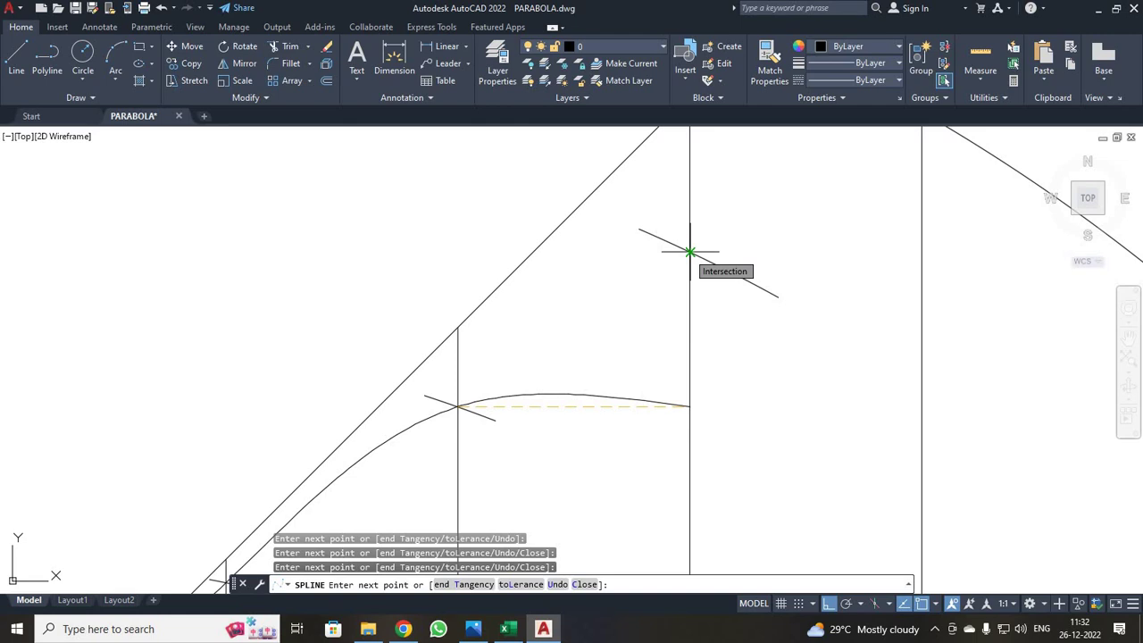
pyautogui.click(689, 252)
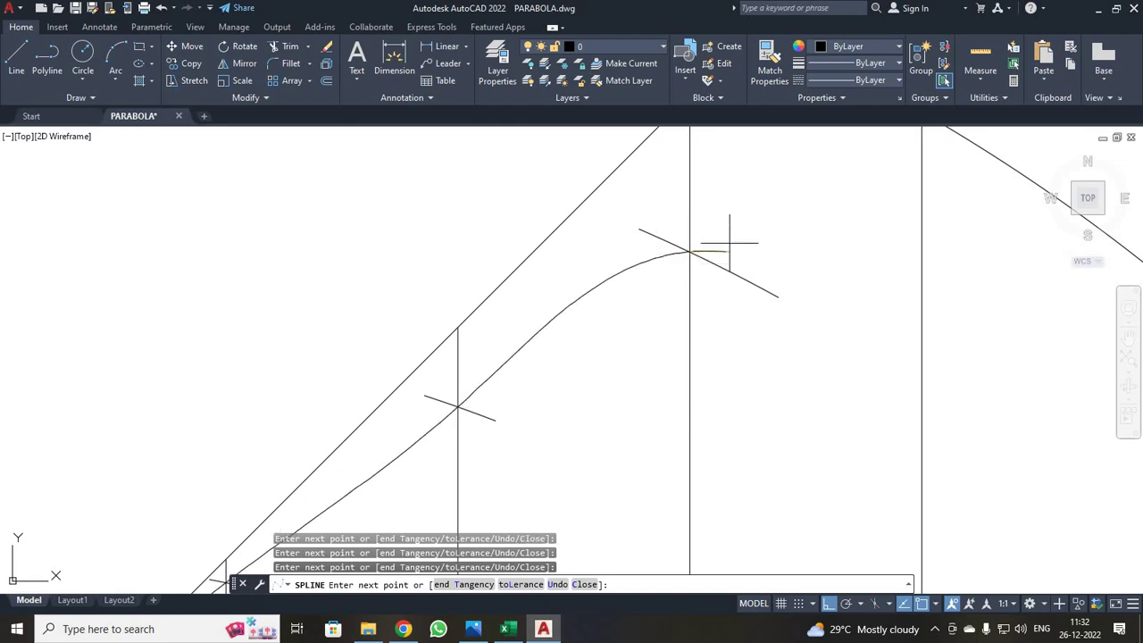
pyautogui.scroll(-4, 767, 259)
pyautogui.moveTo(766, 278)
pyautogui.mouseDown(button='middle')
pyautogui.moveTo(467, 393)
pyautogui.moveTo(512, 354)
pyautogui.mouseUp(button='middle')
pyautogui.click(514, 321)
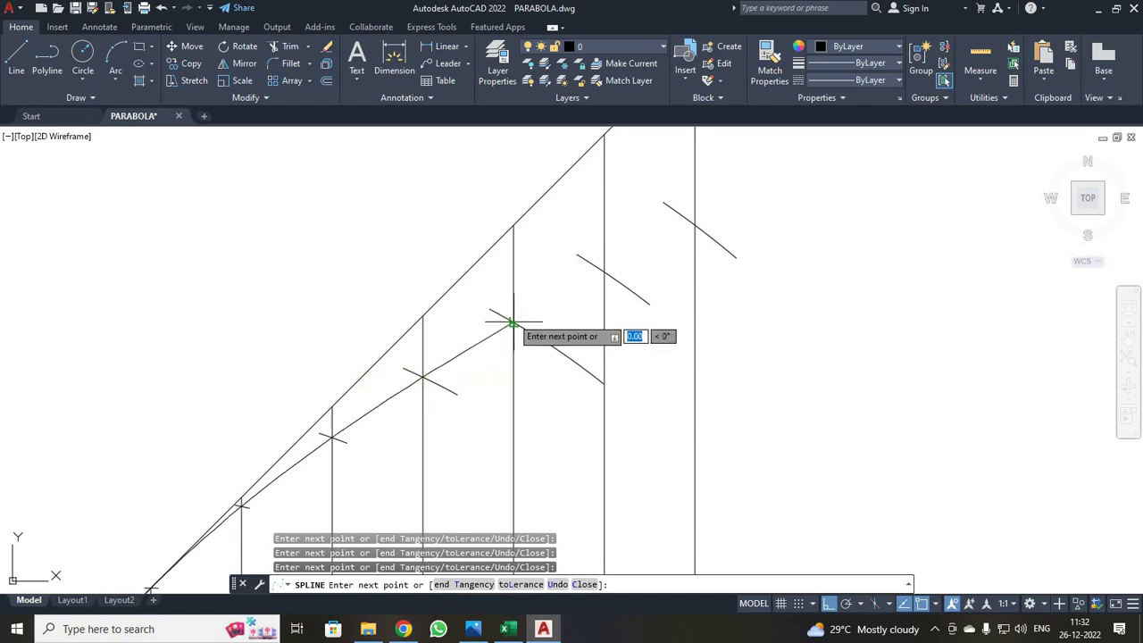
pyautogui.click(603, 271)
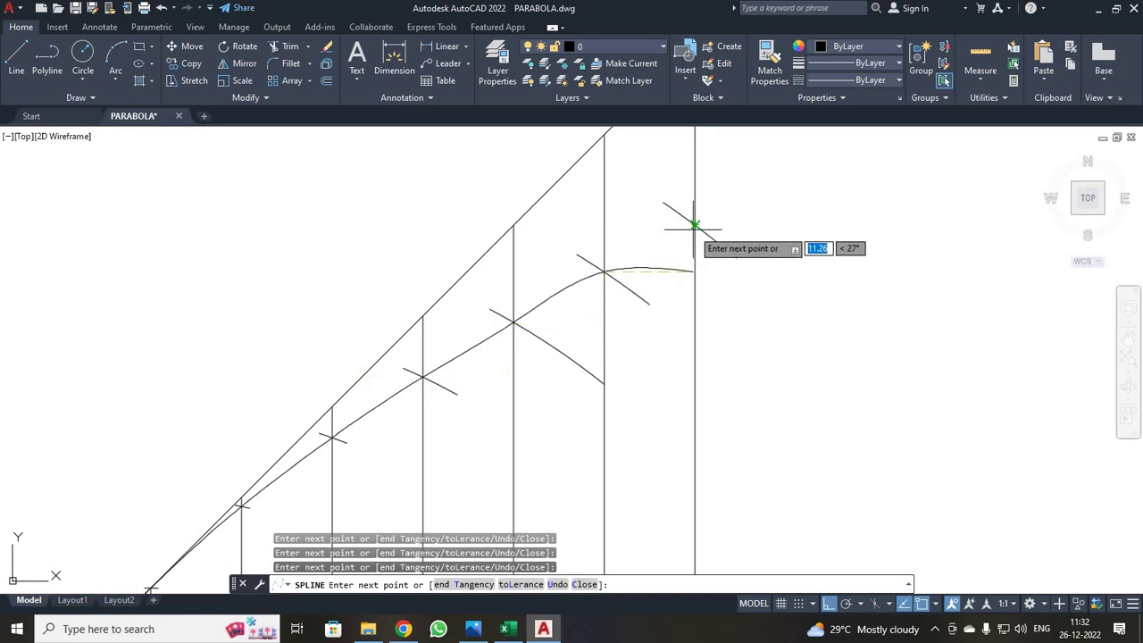
pyautogui.scroll(8, 687, 231)
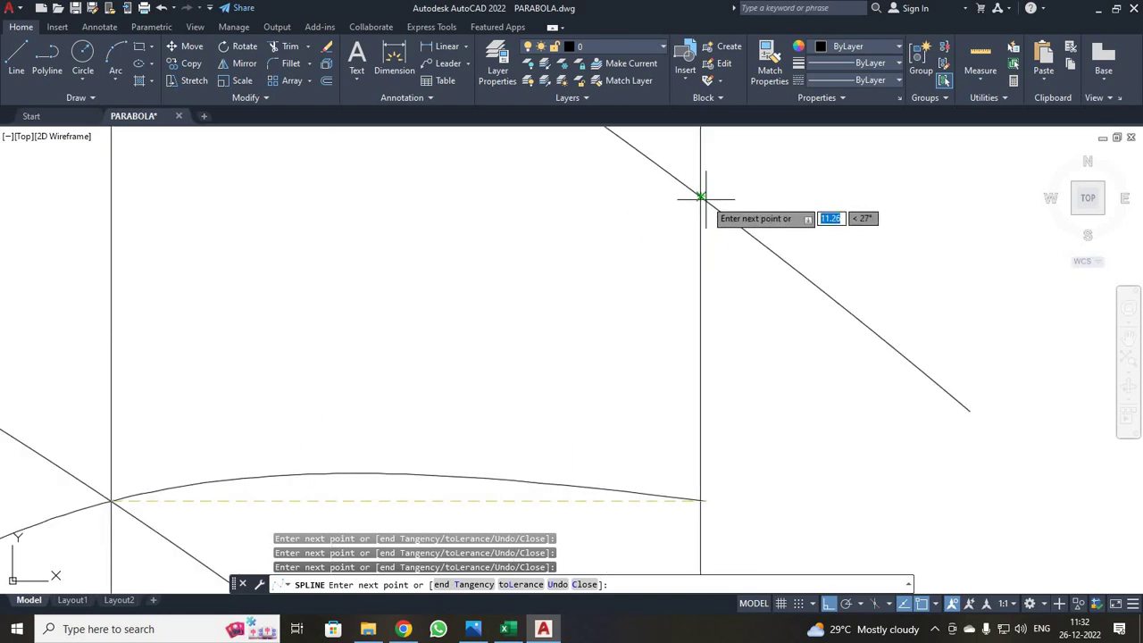
pyautogui.click(701, 196)
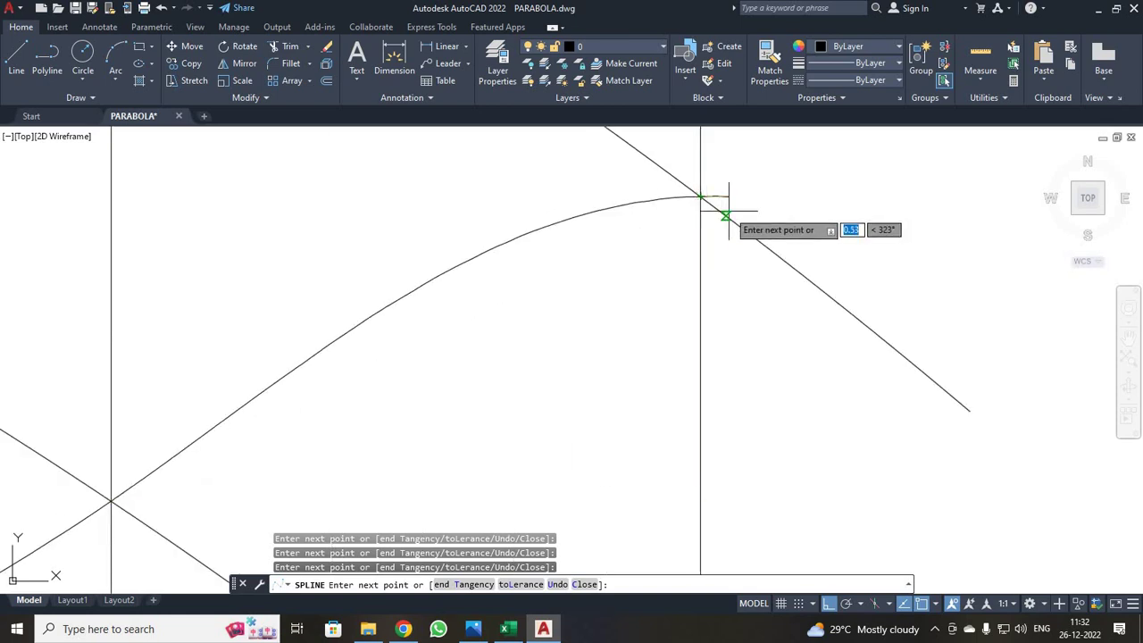
pyautogui.press('Return')
# Mirror the curve, arcs, verticals and inclined line about the horizontal axis, keeping the source objects.
pyautogui.scroll(-6, 727, 217)
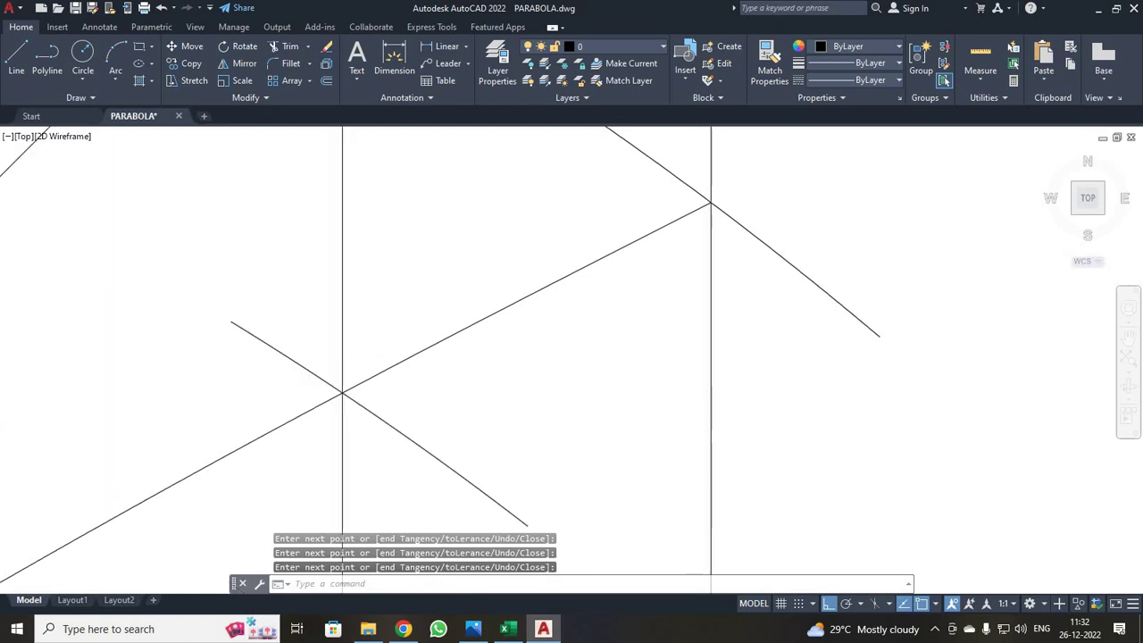
pyautogui.scroll(2, 627, 457)
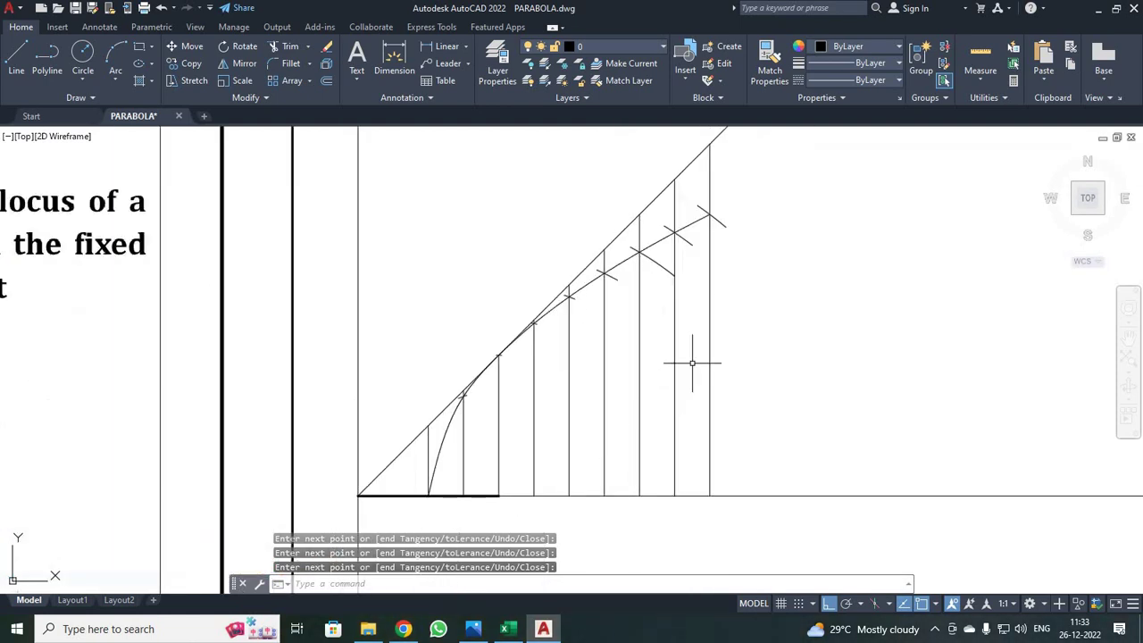
pyautogui.scroll(-2, 691, 363)
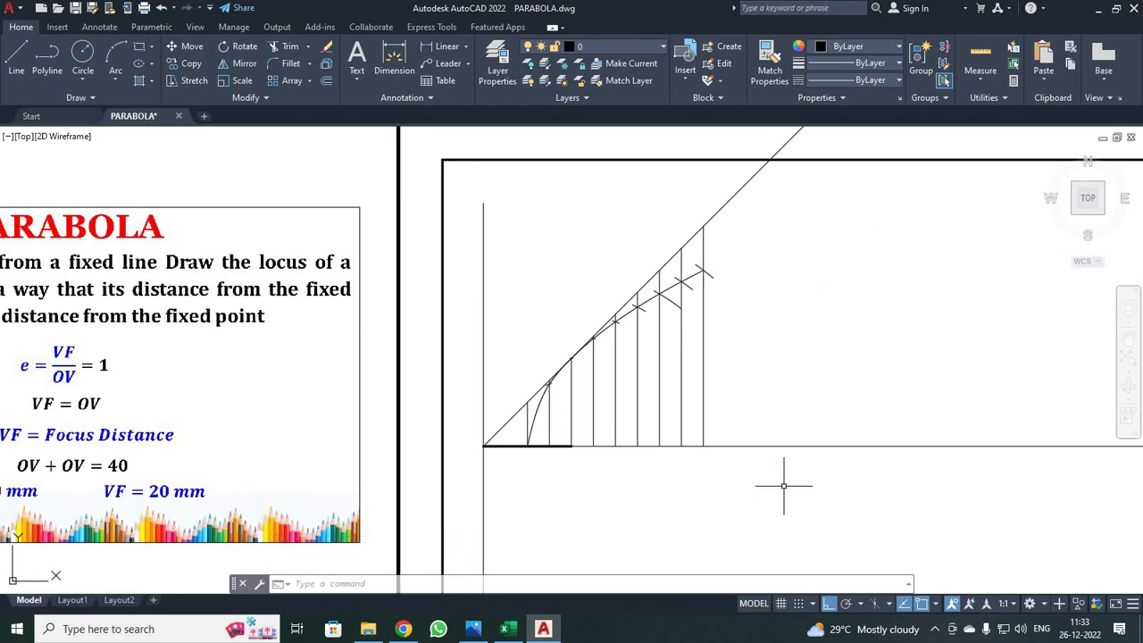
pyautogui.moveTo(783, 486)
pyautogui.mouseDown(button='middle')
pyautogui.moveTo(845, 273)
pyautogui.moveTo(829, 407)
pyautogui.mouseUp(button='middle')
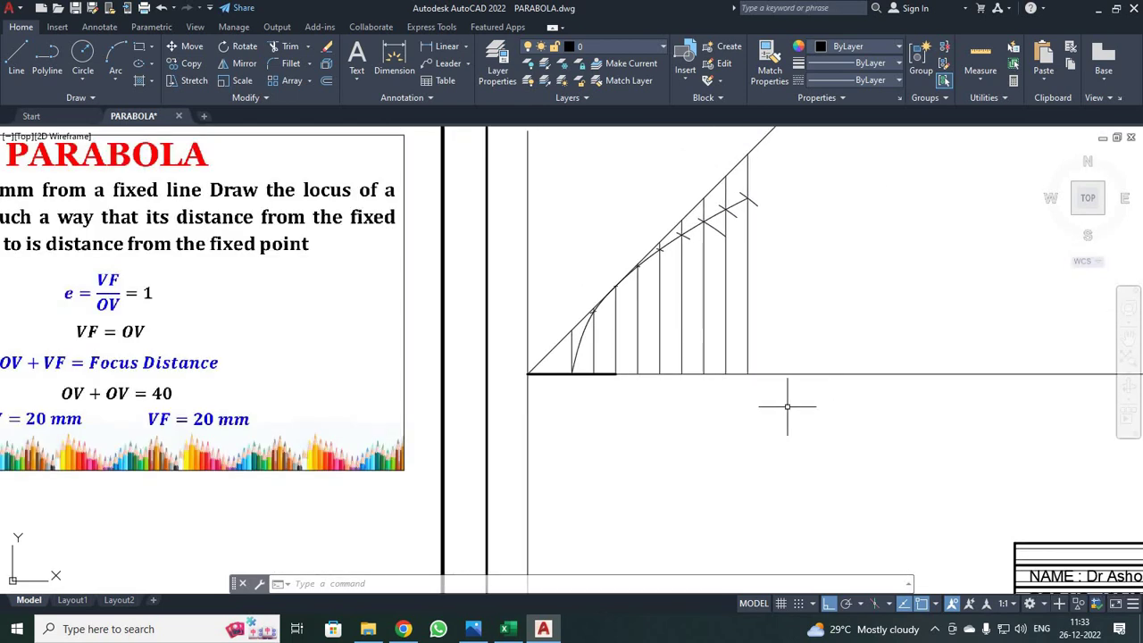
pyautogui.click(234, 70)
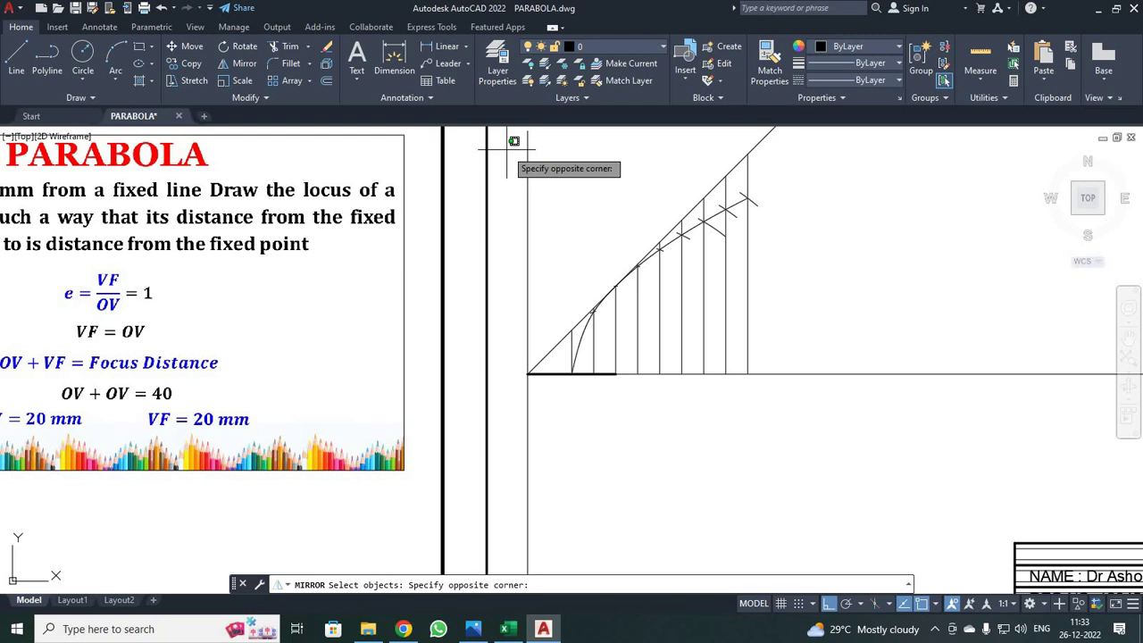
pyautogui.click(865, 393)
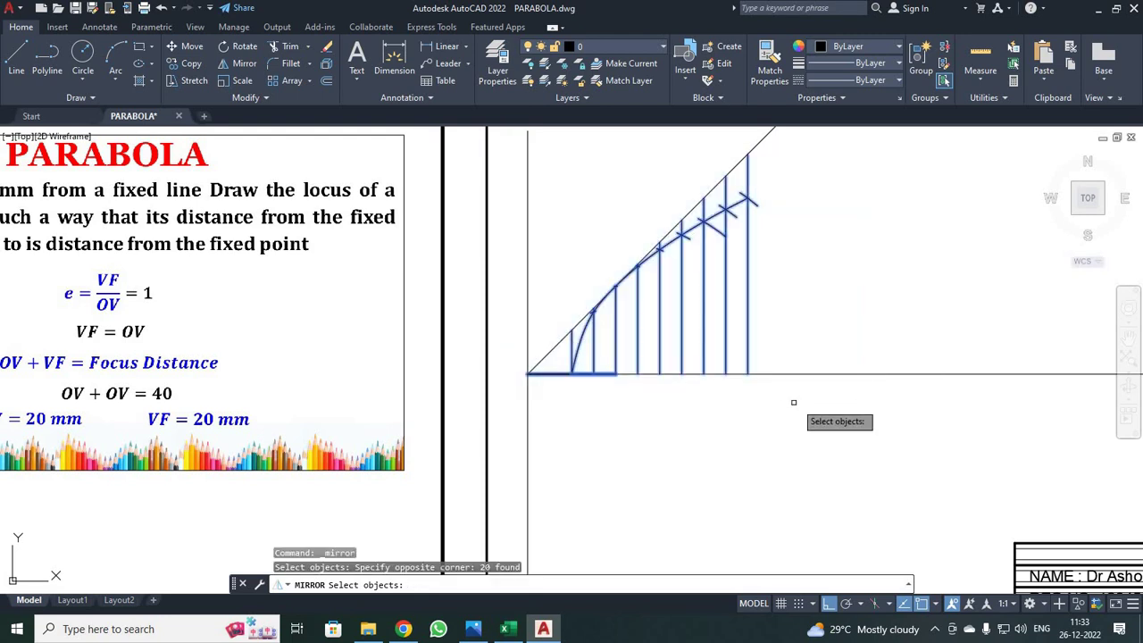
pyautogui.scroll(-2, 776, 405)
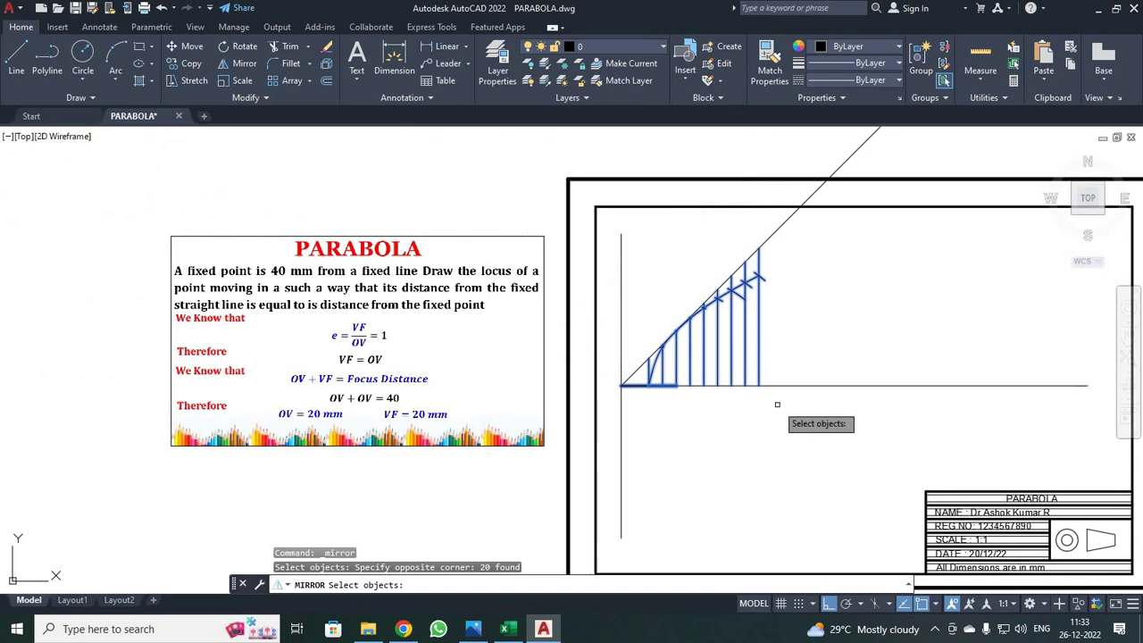
pyautogui.click(776, 231)
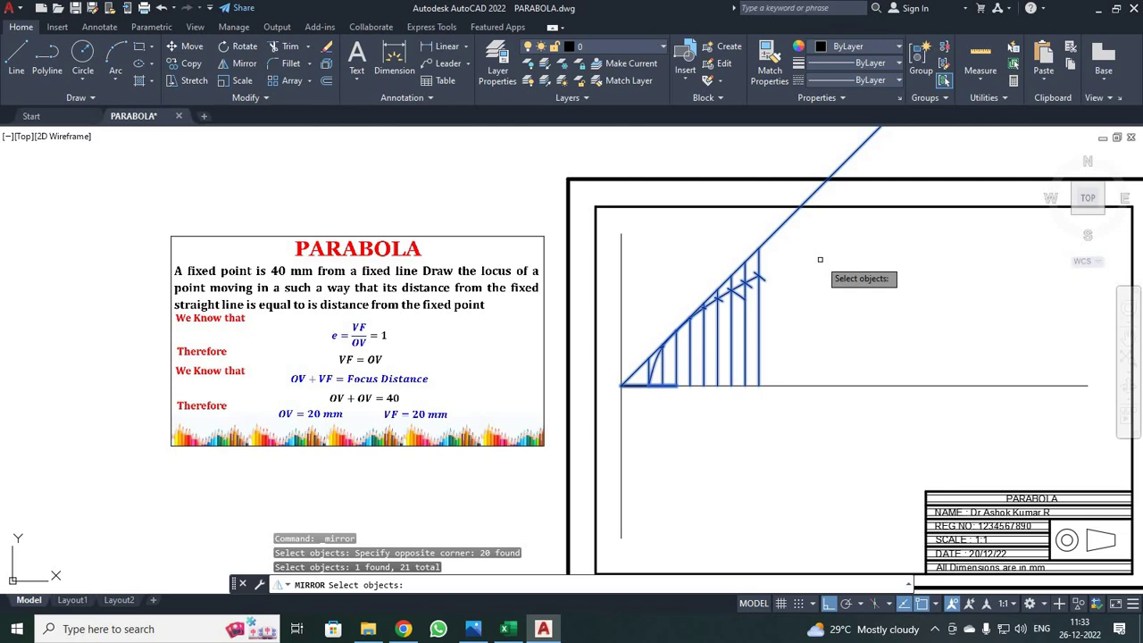
pyautogui.press('Return')
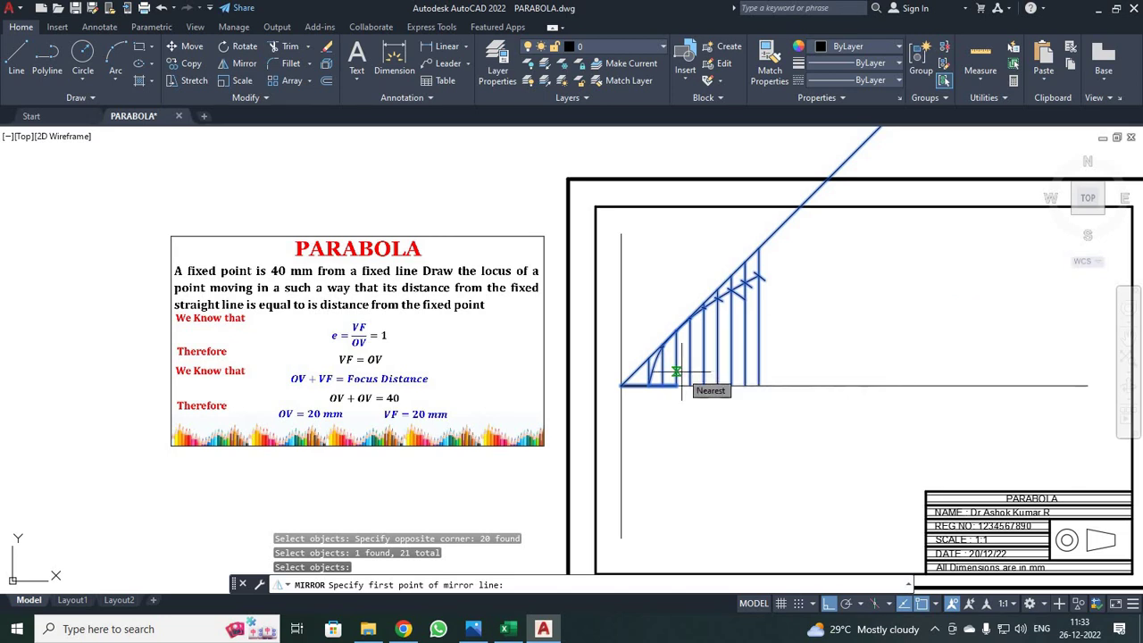
pyautogui.click(620, 384)
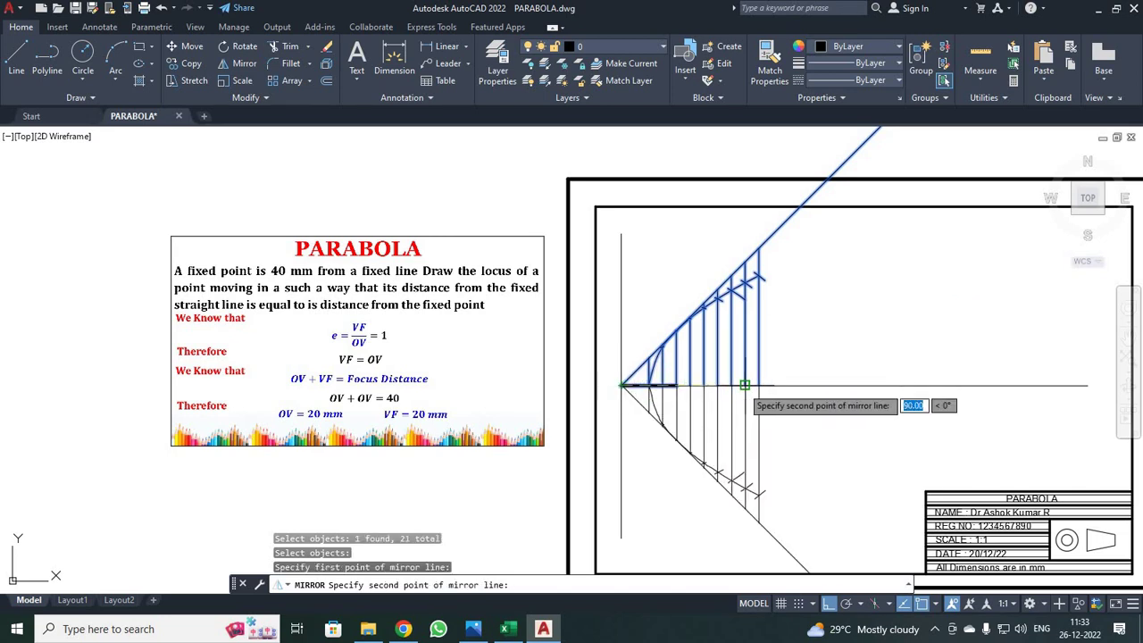
pyautogui.click(758, 385)
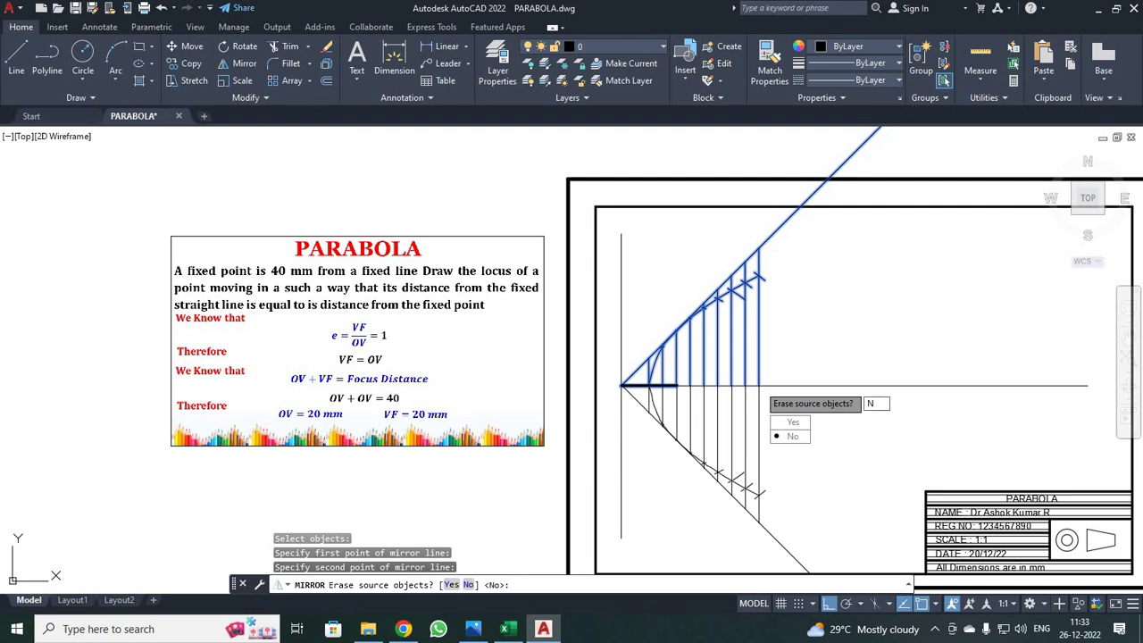
pyautogui.write('N')
pyautogui.press('Return')
# Draw a line from a point on the upper curve, between the third and fourth offset verticals, to the focus.
pyautogui.scroll(4, 938, 428)
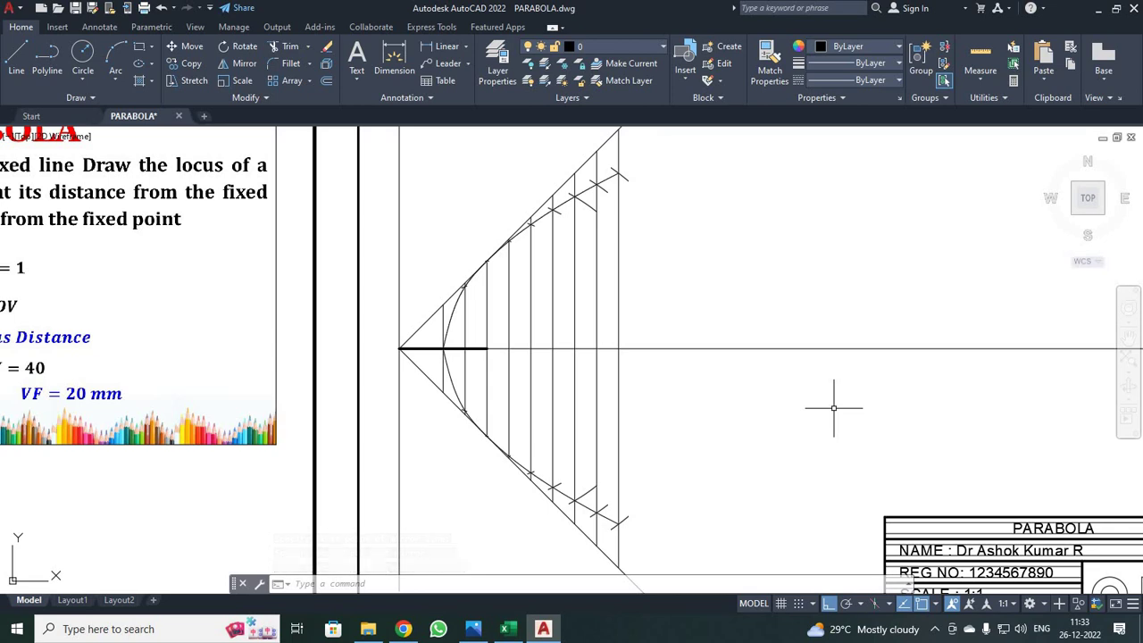
pyautogui.scroll(2, 557, 308)
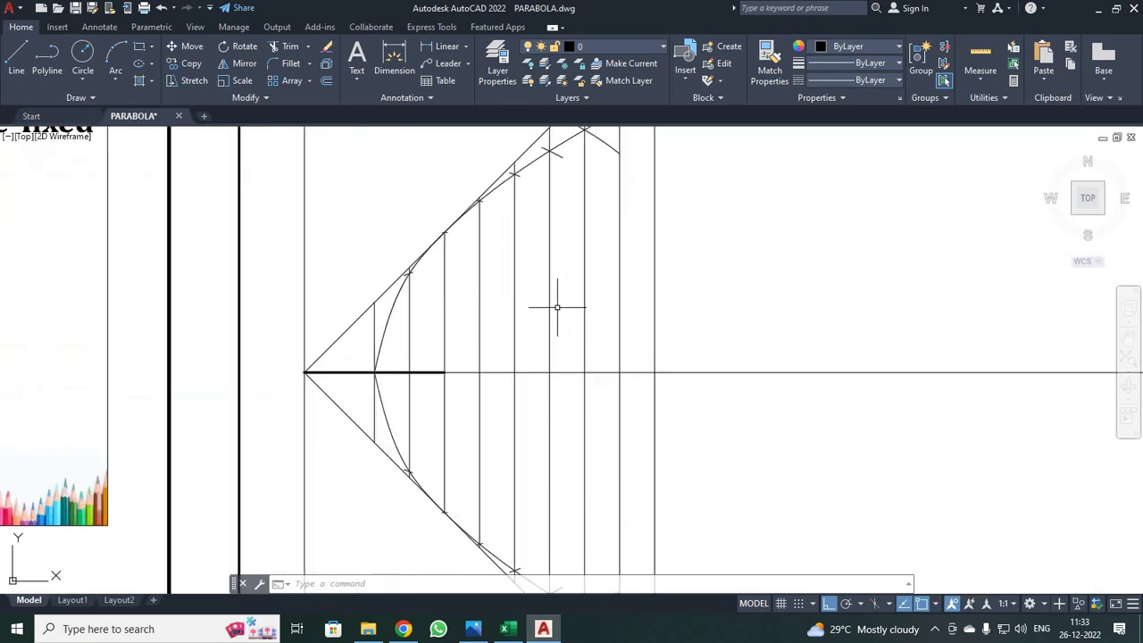
pyautogui.scroll(-2, 557, 308)
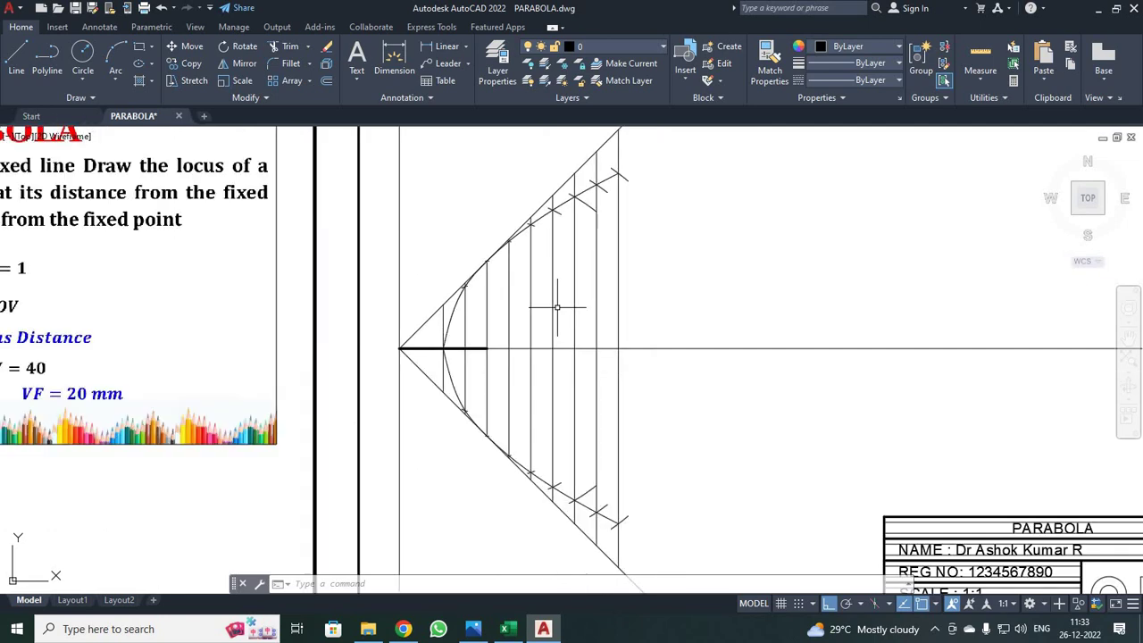
pyautogui.scroll(2, 557, 308)
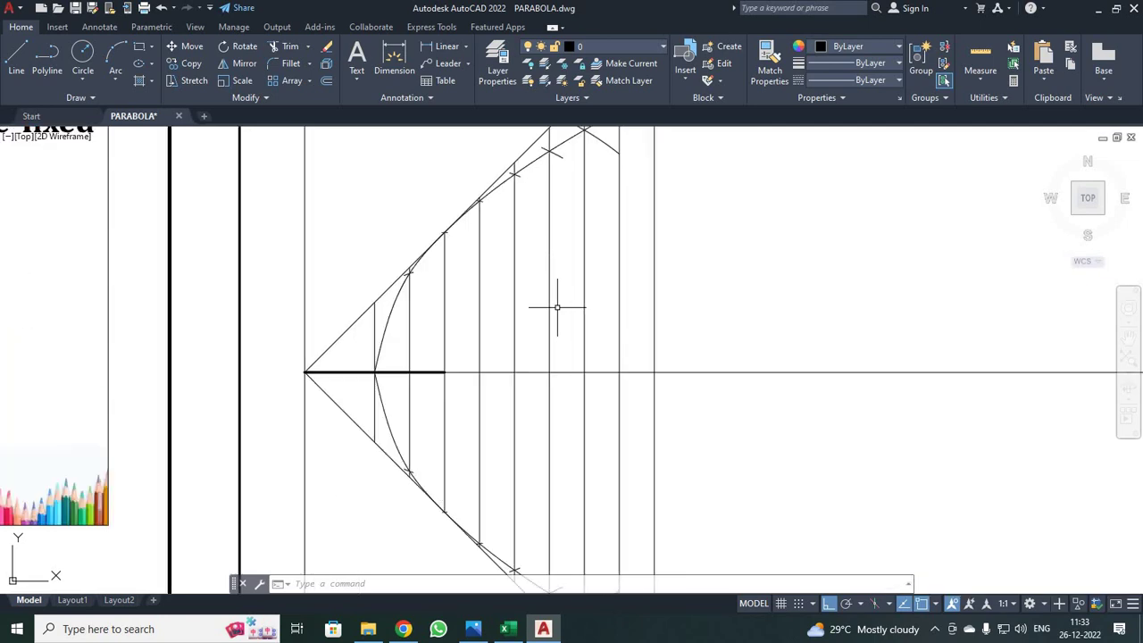
pyautogui.click(19, 54)
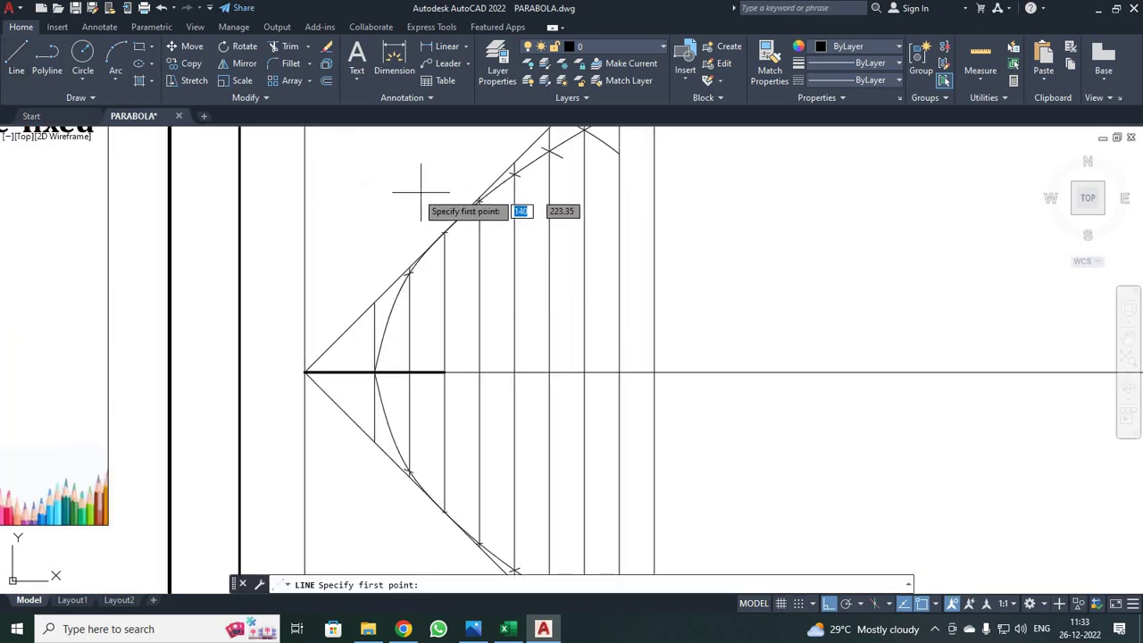
pyautogui.scroll(4, 499, 185)
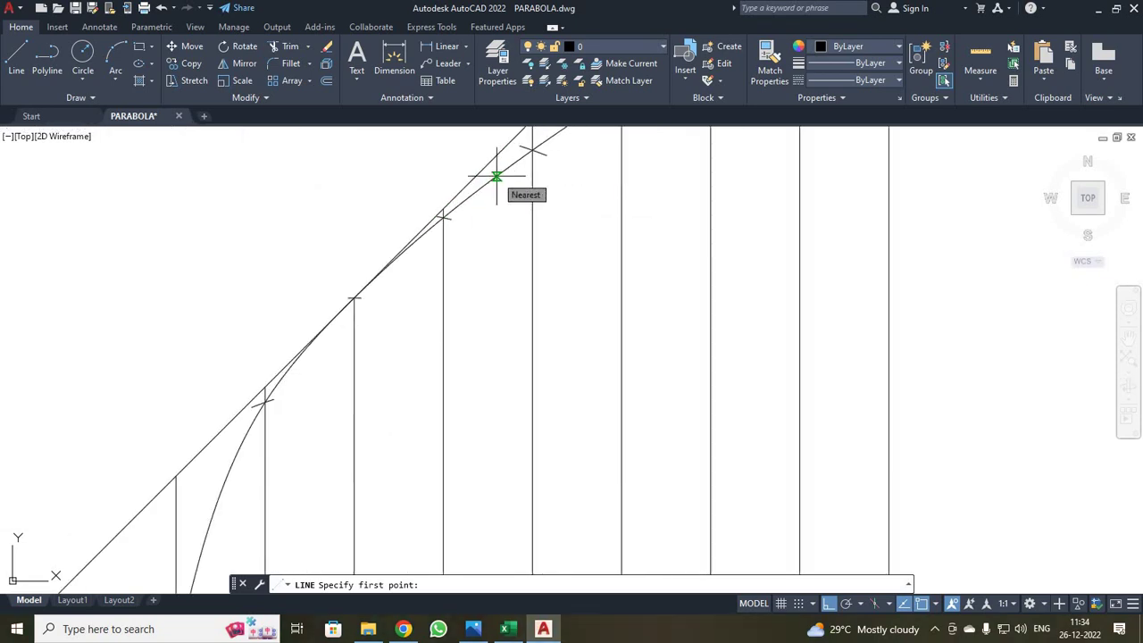
pyautogui.click(495, 176)
pyautogui.scroll(-2, 459, 189)
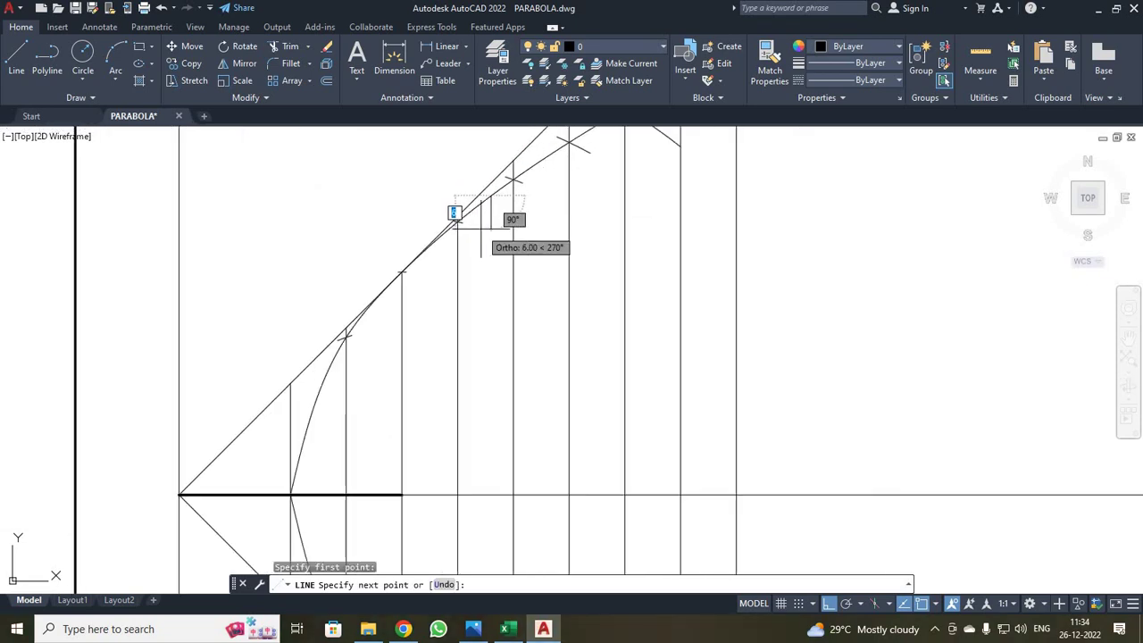
pyautogui.click(402, 494)
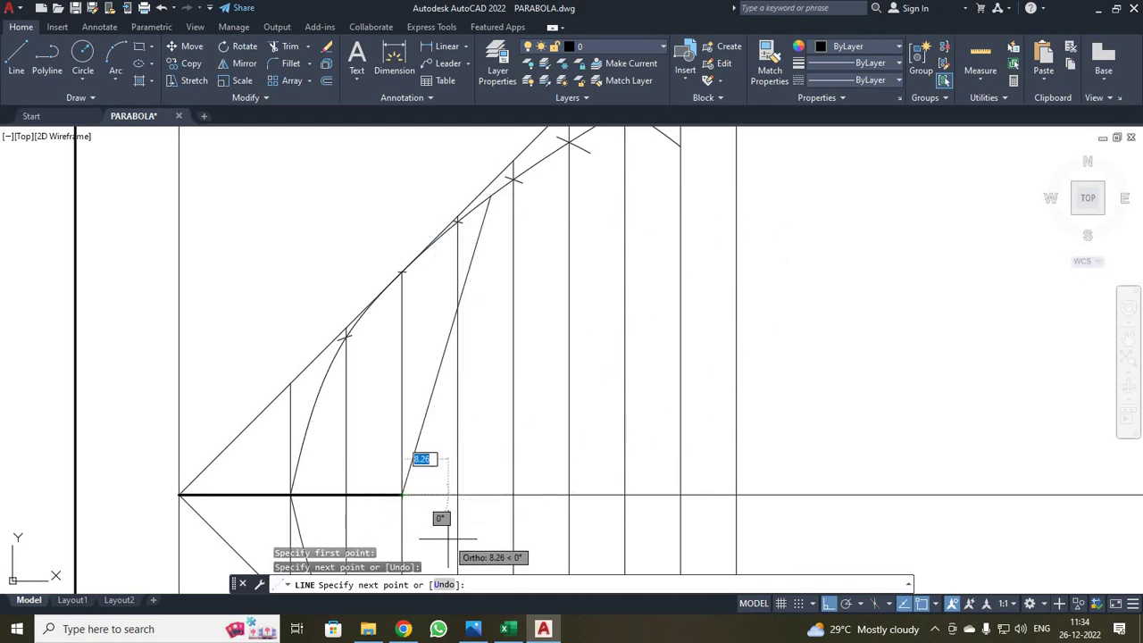
pyautogui.press('Escape')
pyautogui.scroll(-3, 621, 420)
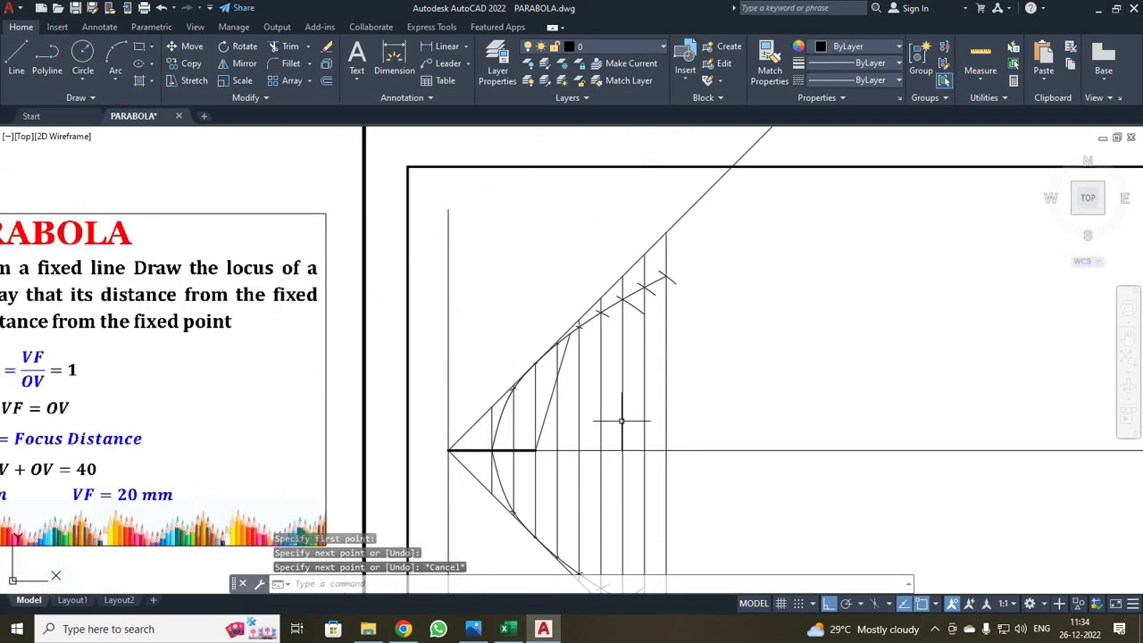
pyautogui.scroll(-2, 620, 327)
pyautogui.scroll(4, 619, 327)
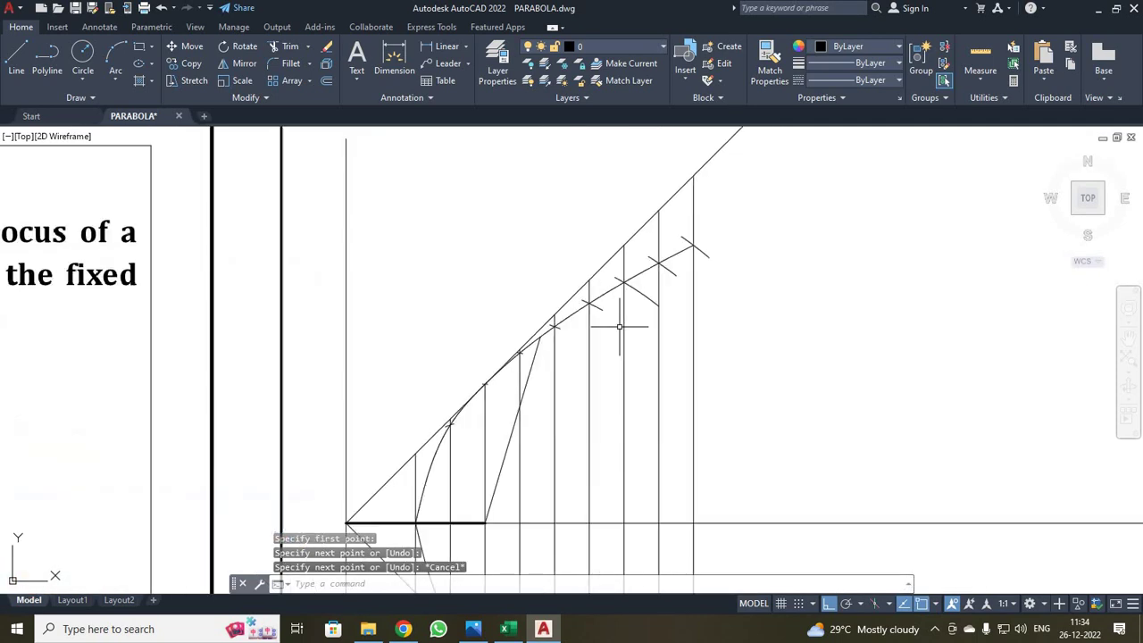
pyautogui.moveTo(753, 285); pyautogui.dragTo(760, 277, button='middle')
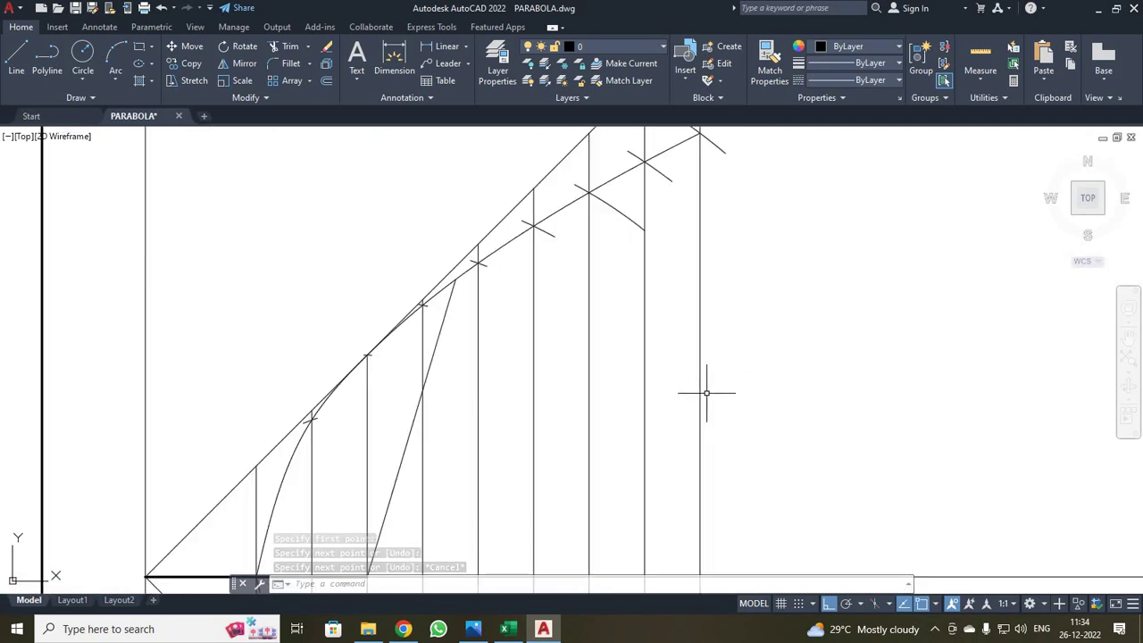
pyautogui.moveTo(704, 393); pyautogui.dragTo(826, 242, button='middle')
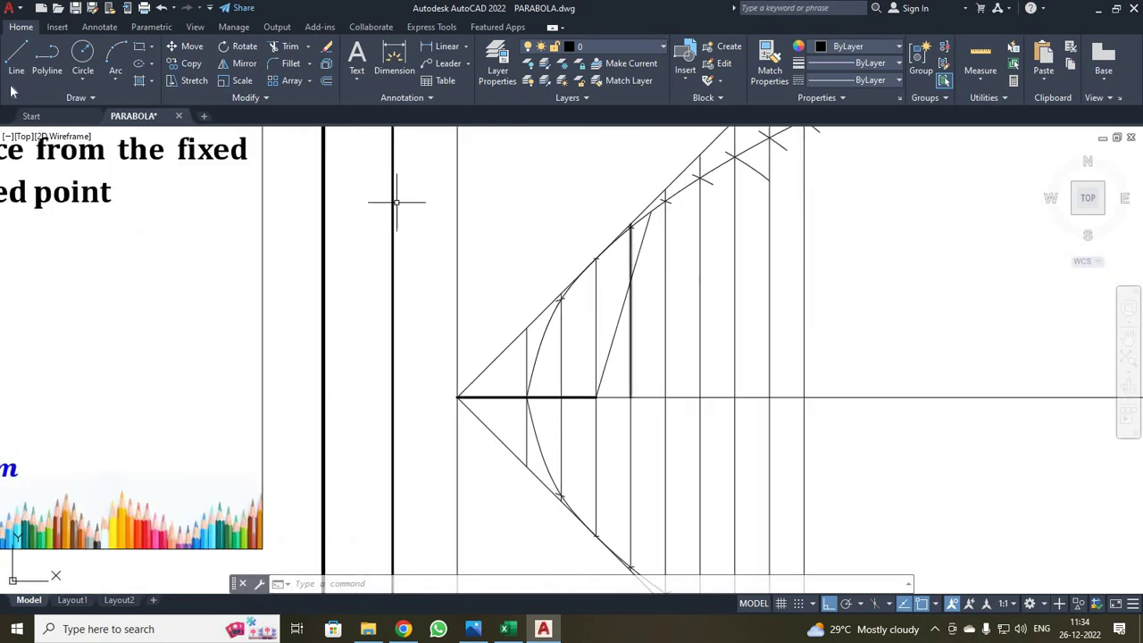
# With Ortho off, draw a line about 51 mm long from the directrix, perpendicular to the line joining the curve point and focus.
pyautogui.click(13, 55)
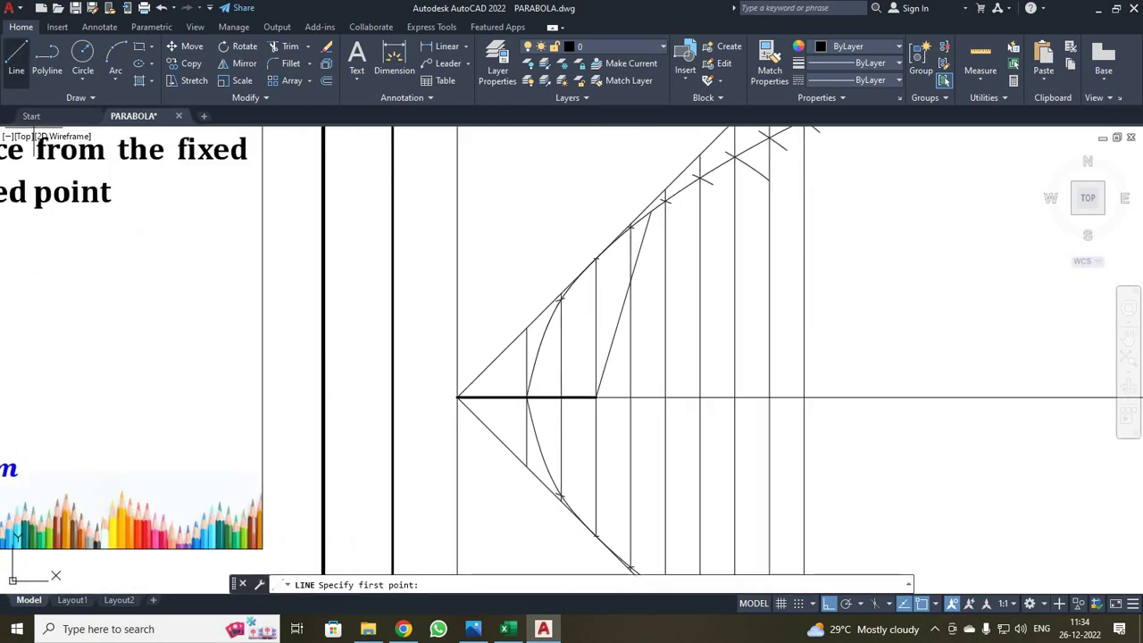
pyautogui.click(456, 246)
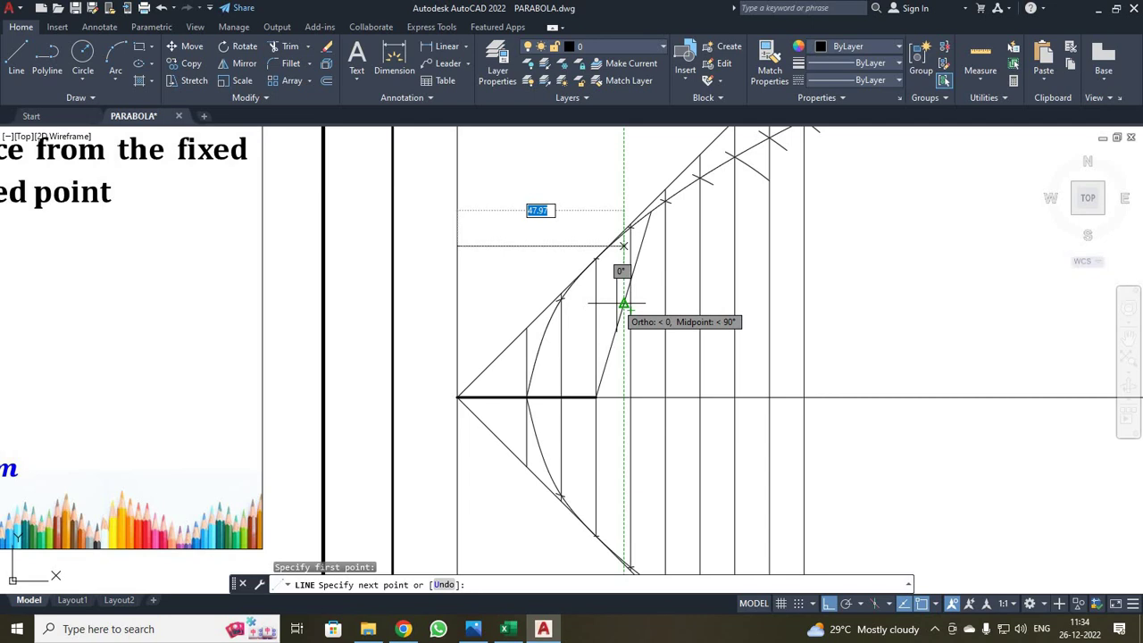
pyautogui.press('F8')
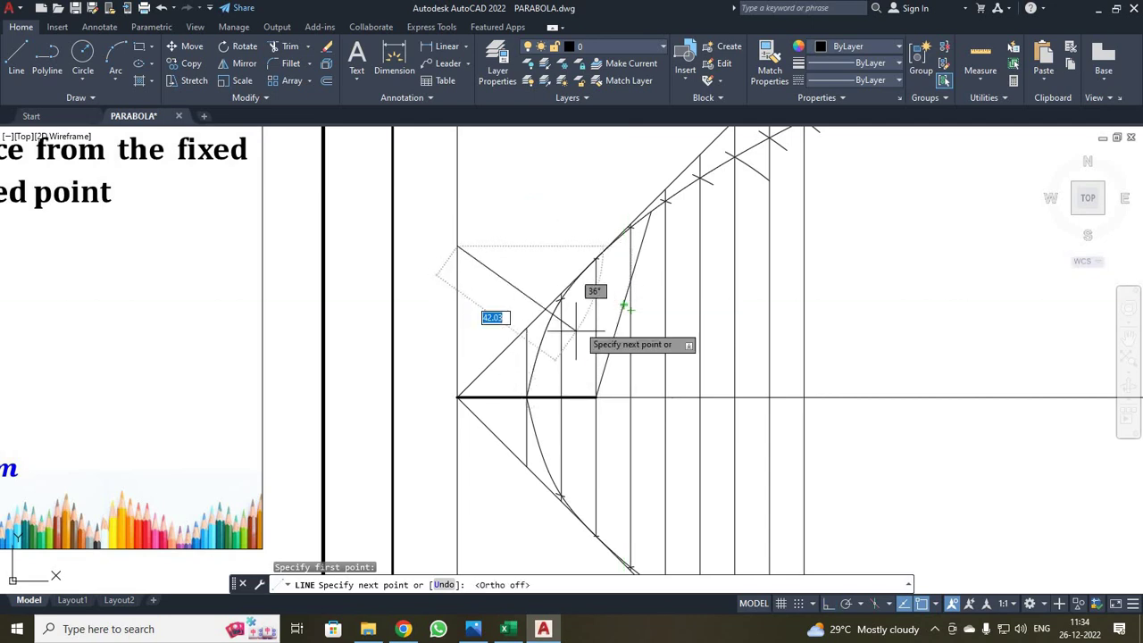
pyautogui.rightClick(628, 320)
pyautogui.moveTo(705, 406)
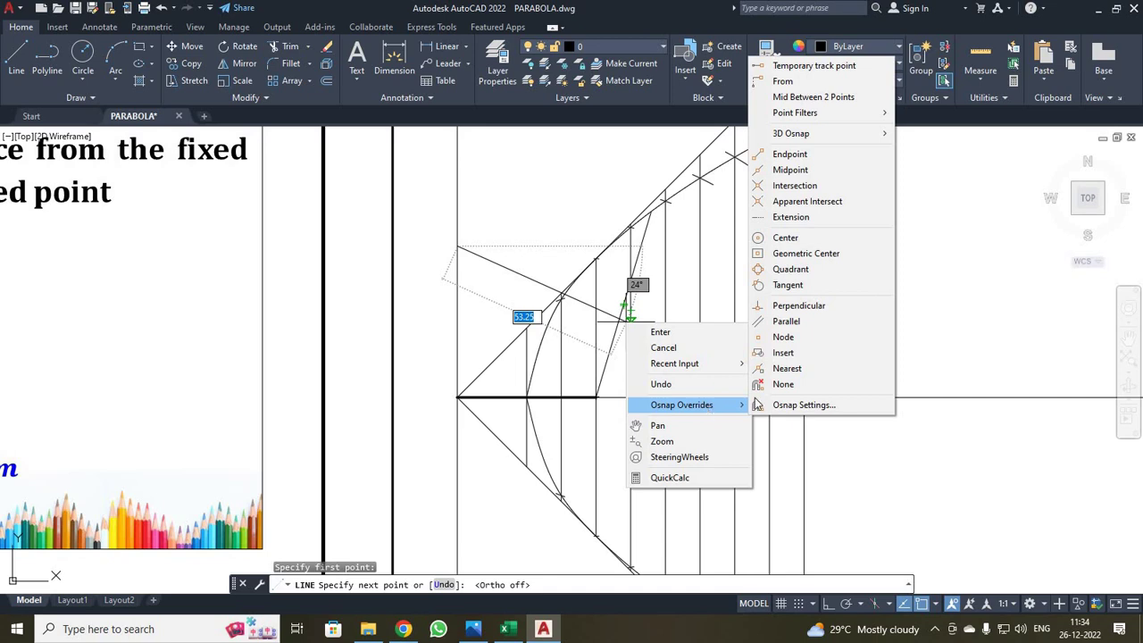
pyautogui.click(799, 305)
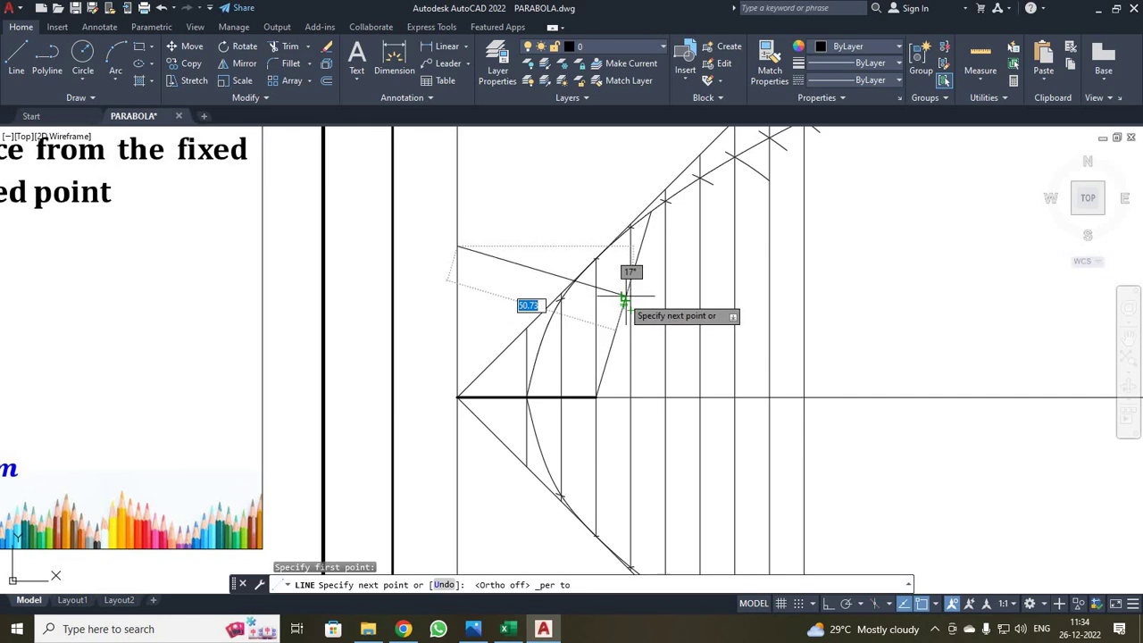
pyautogui.scroll(2, 624, 299)
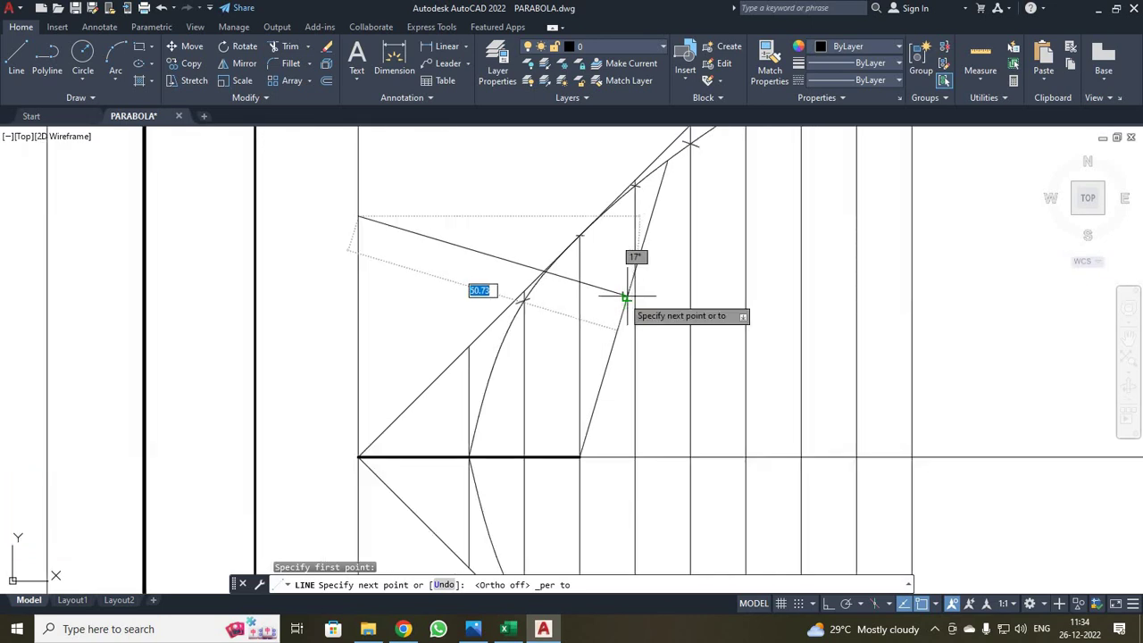
pyautogui.click(625, 297)
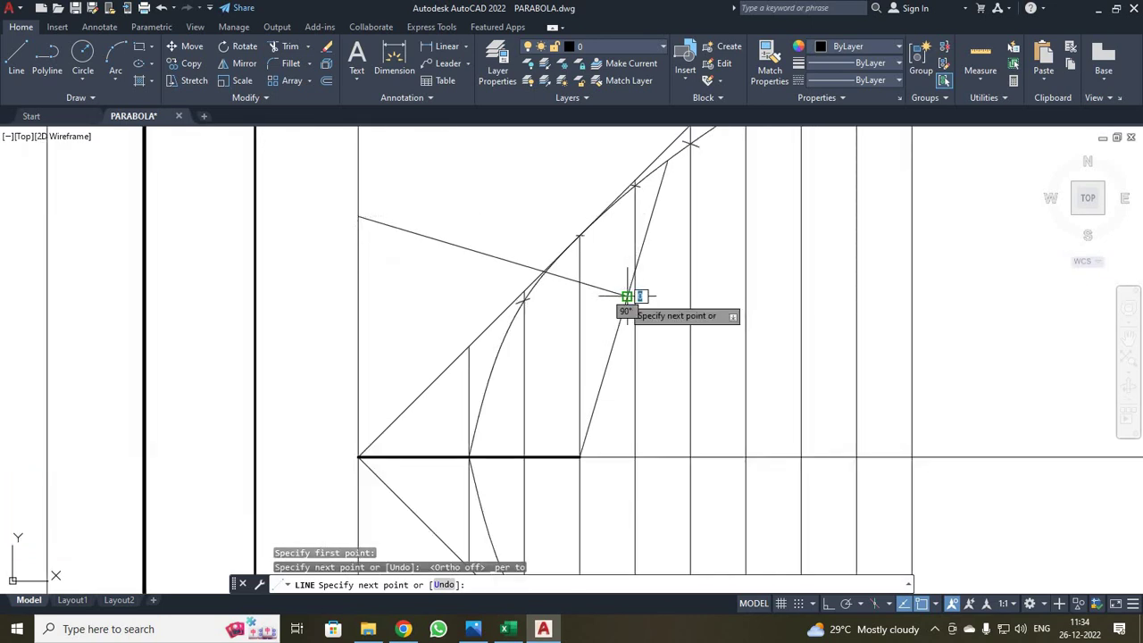
pyautogui.press('Escape')
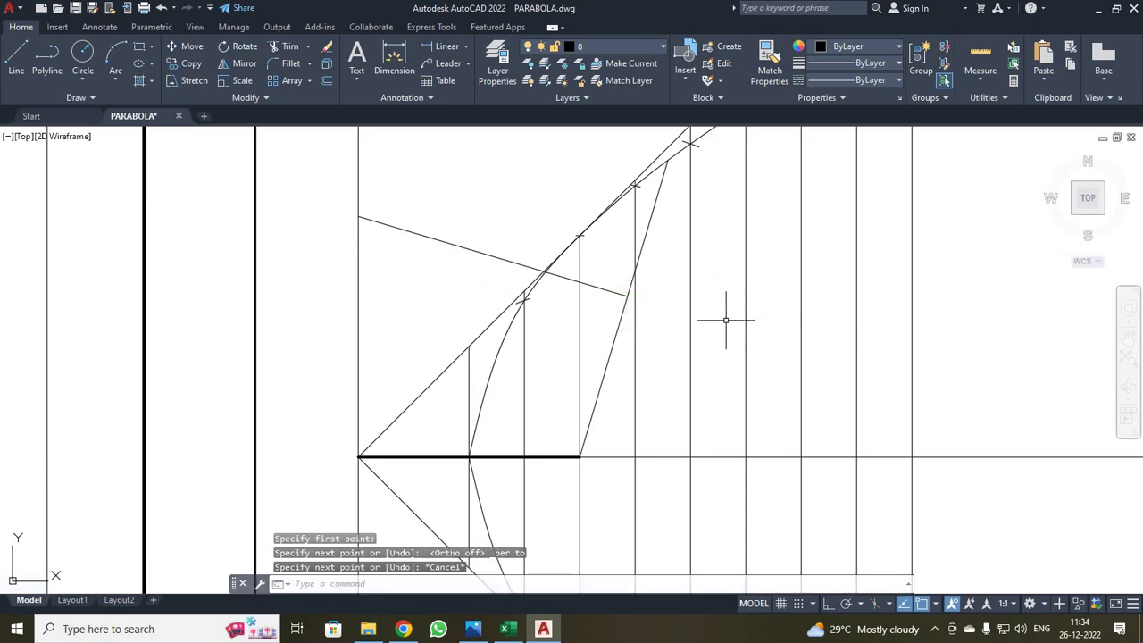
# Check the angle between the new line and the curve-point-to-focus line with an angular dimension, without placing it.
pyautogui.scroll(3, 714, 317)
pyautogui.scroll(-5, 705, 319)
pyautogui.scroll(2, 705, 320)
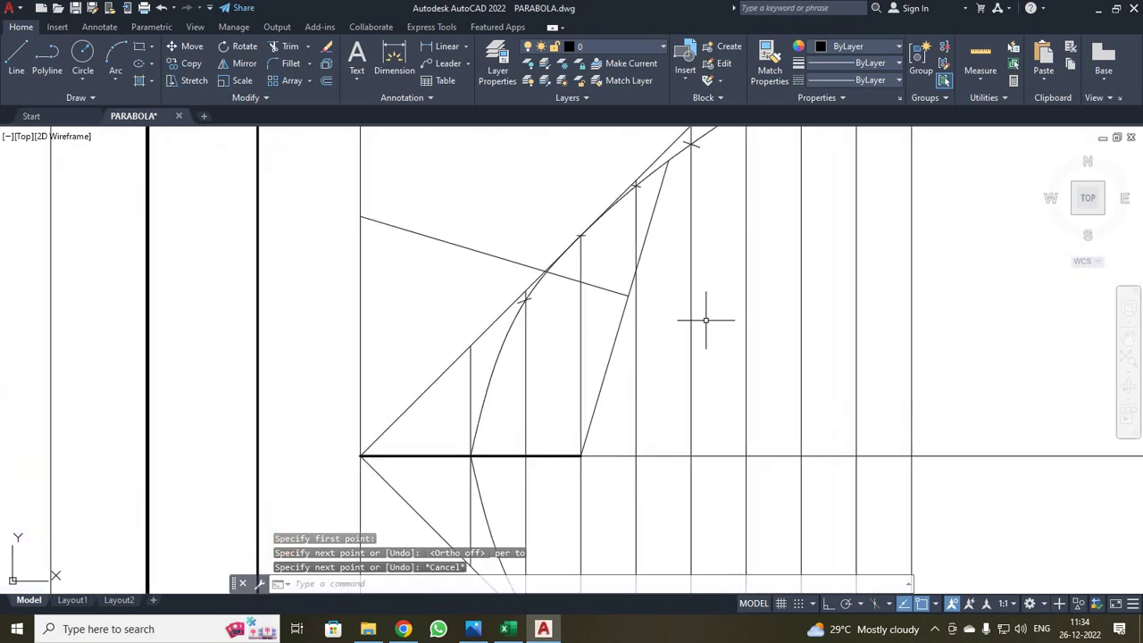
pyautogui.click(465, 46)
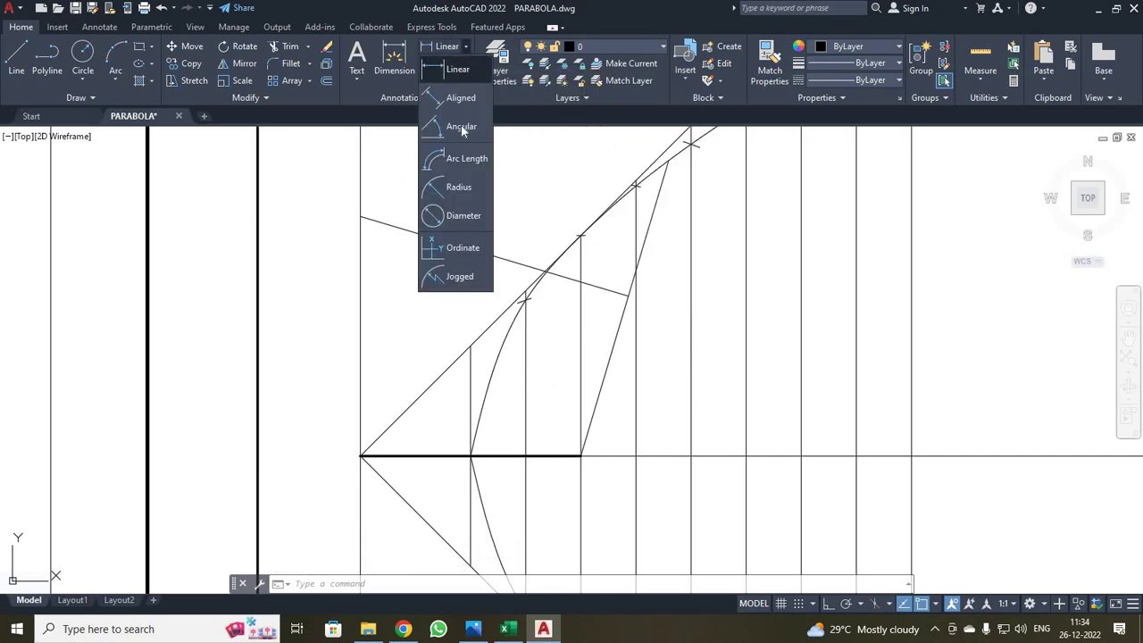
pyautogui.click(460, 127)
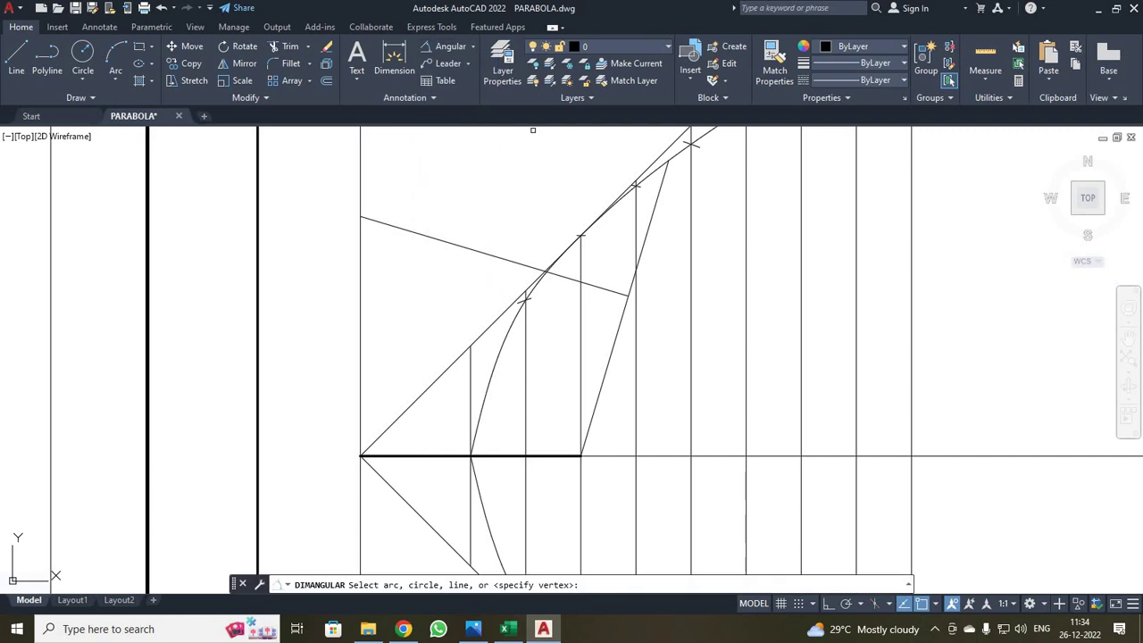
pyautogui.click(592, 284)
pyautogui.click(627, 291)
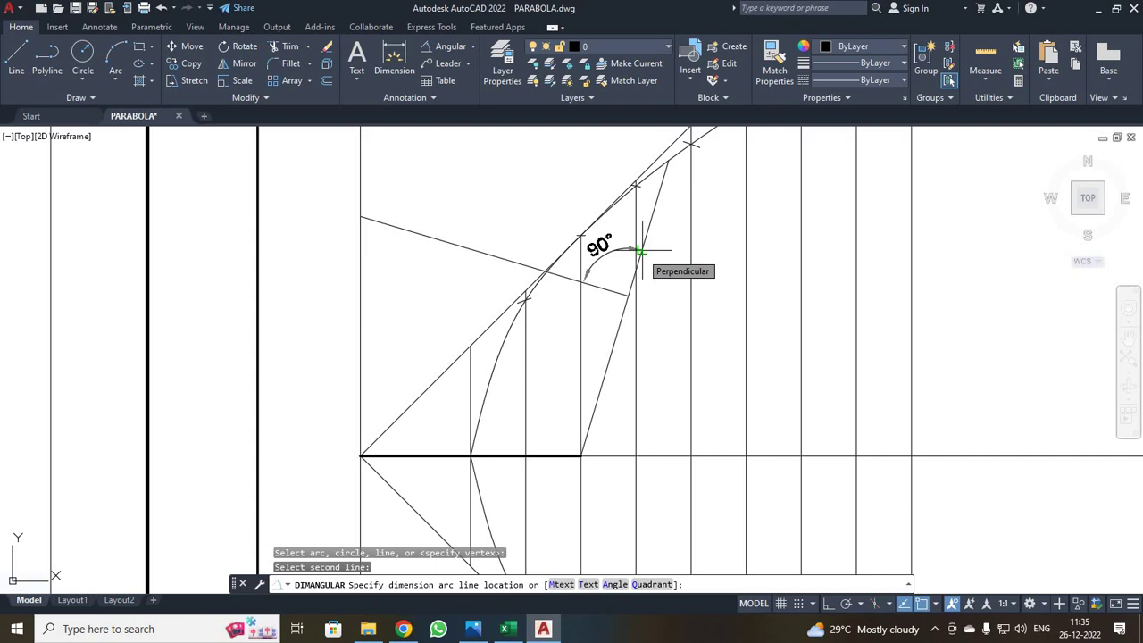
pyautogui.press('Escape')
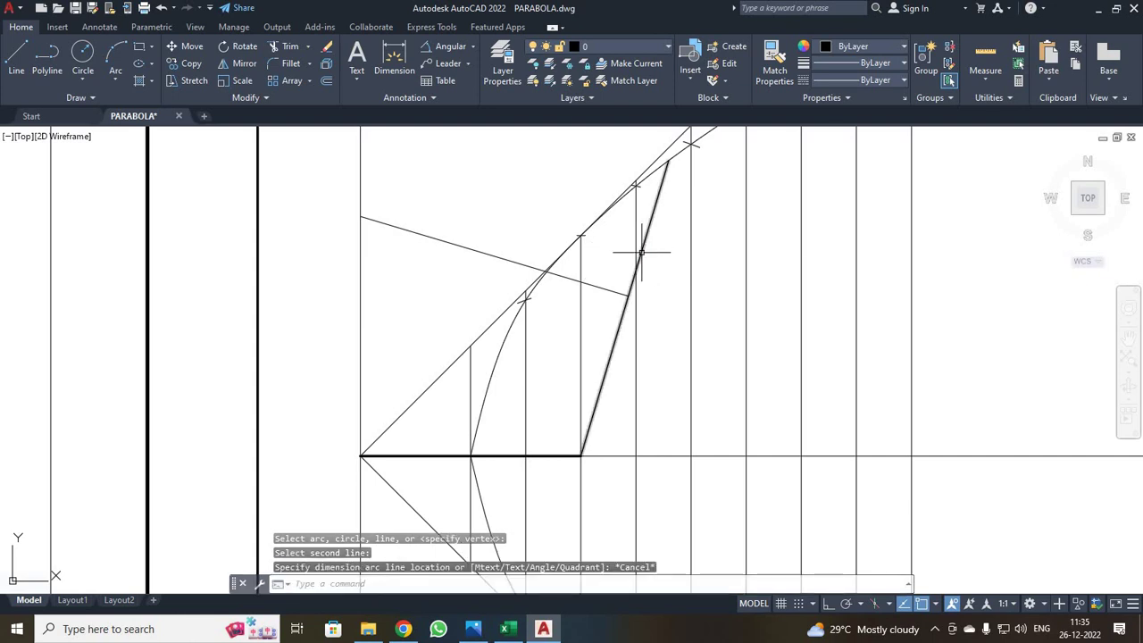
# Move the perpendicular line from its foot on the curve-point-to-focus line so that this end lies on the focus.
pyautogui.click(603, 286)
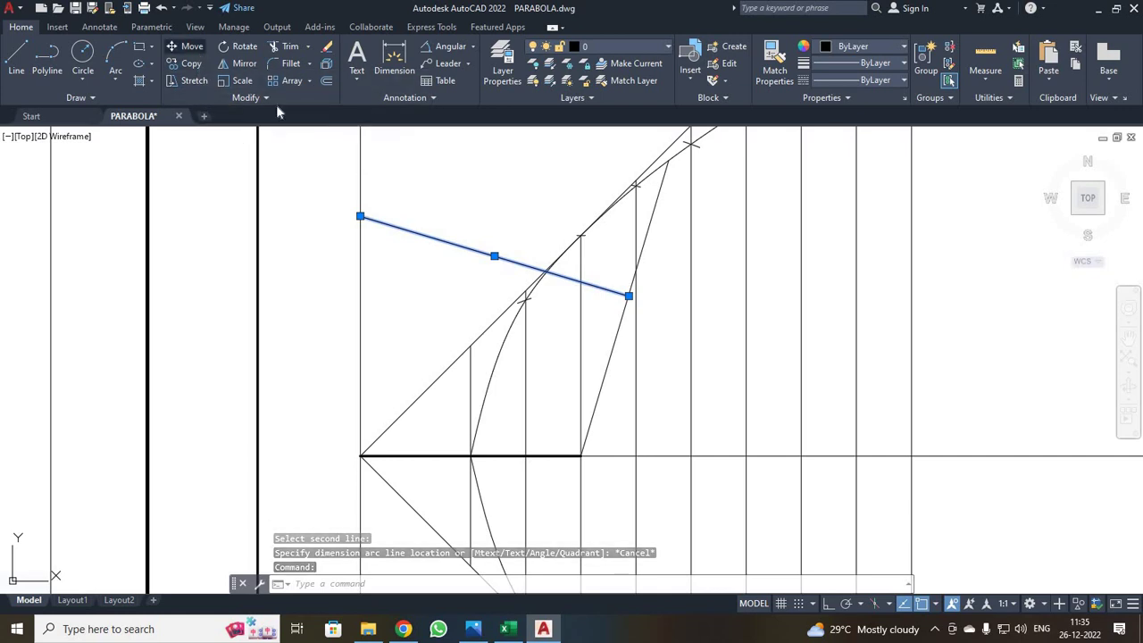
pyautogui.click(189, 46)
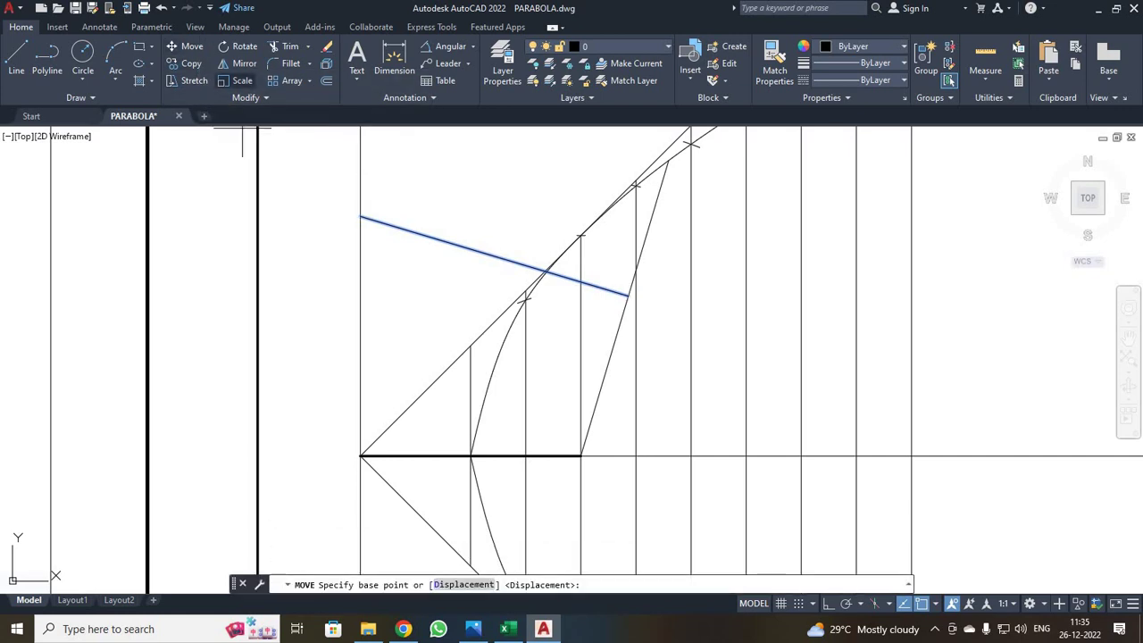
pyautogui.click(628, 296)
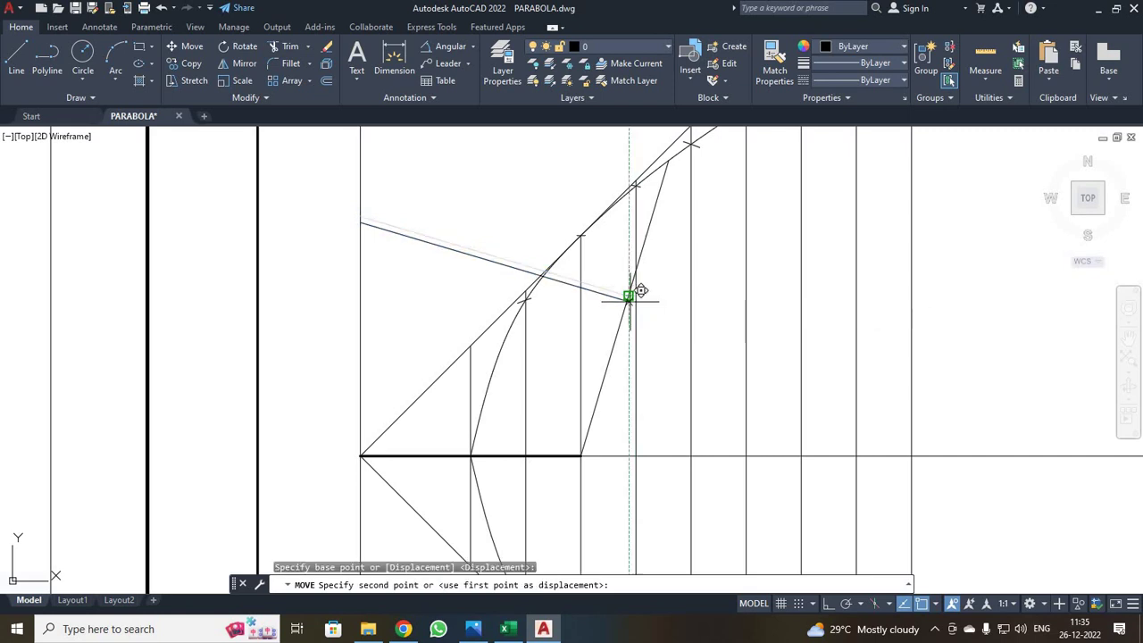
pyautogui.scroll(3, 591, 437)
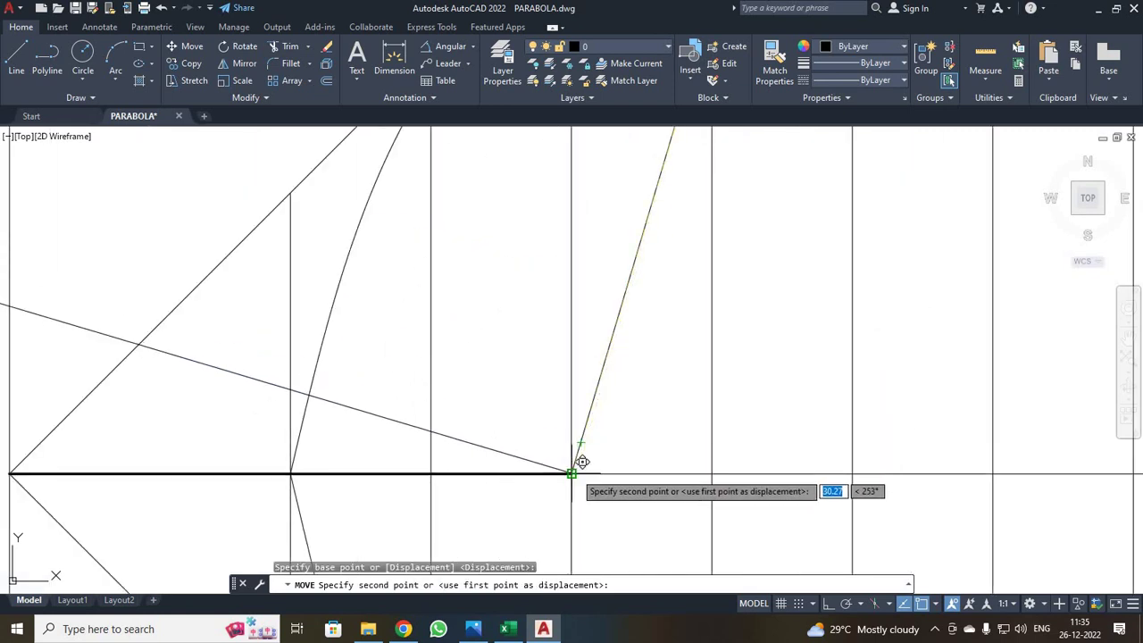
pyautogui.click(573, 473)
pyautogui.scroll(-5, 572, 474)
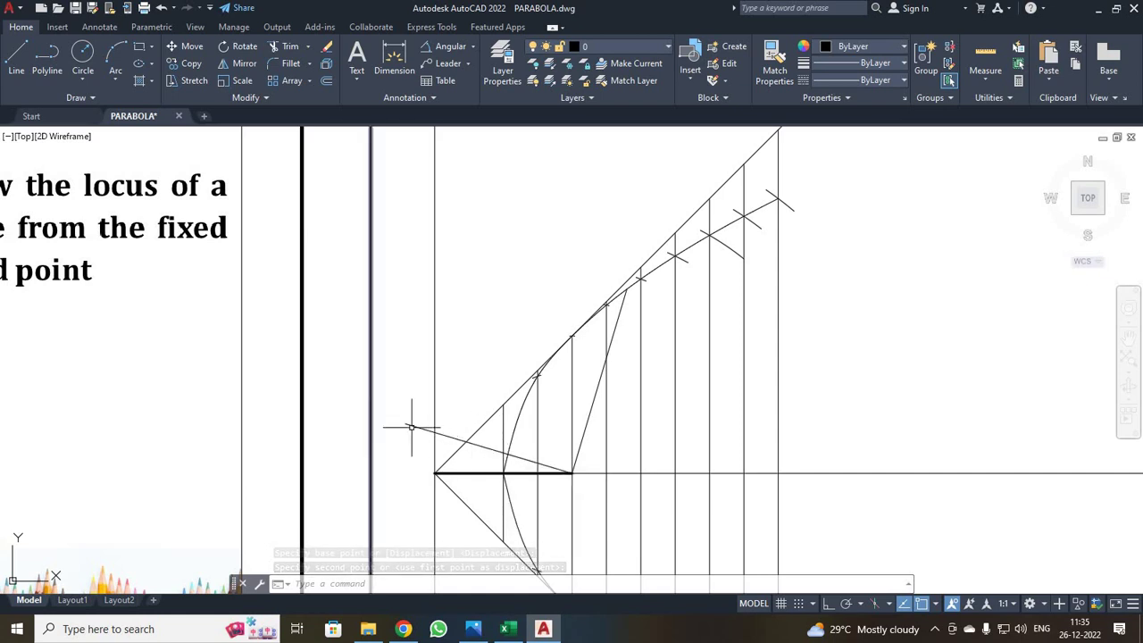
# Trim the part of the moved perpendicular line that projects beyond the directrix.
pyautogui.scroll(2, 429, 427)
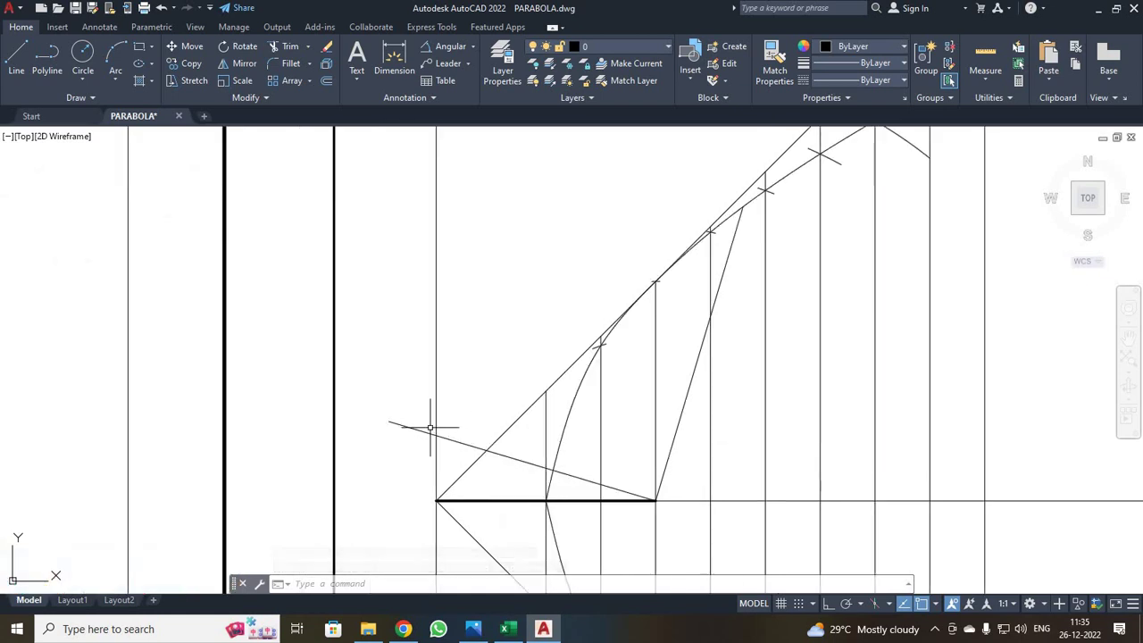
pyautogui.click(284, 46)
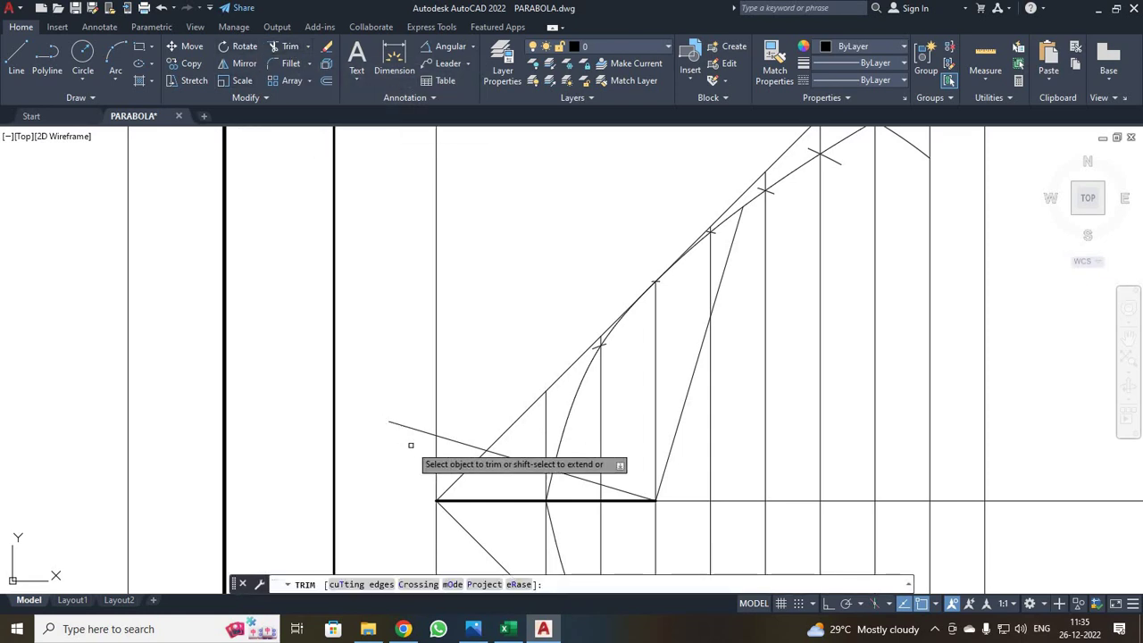
pyautogui.click(436, 455)
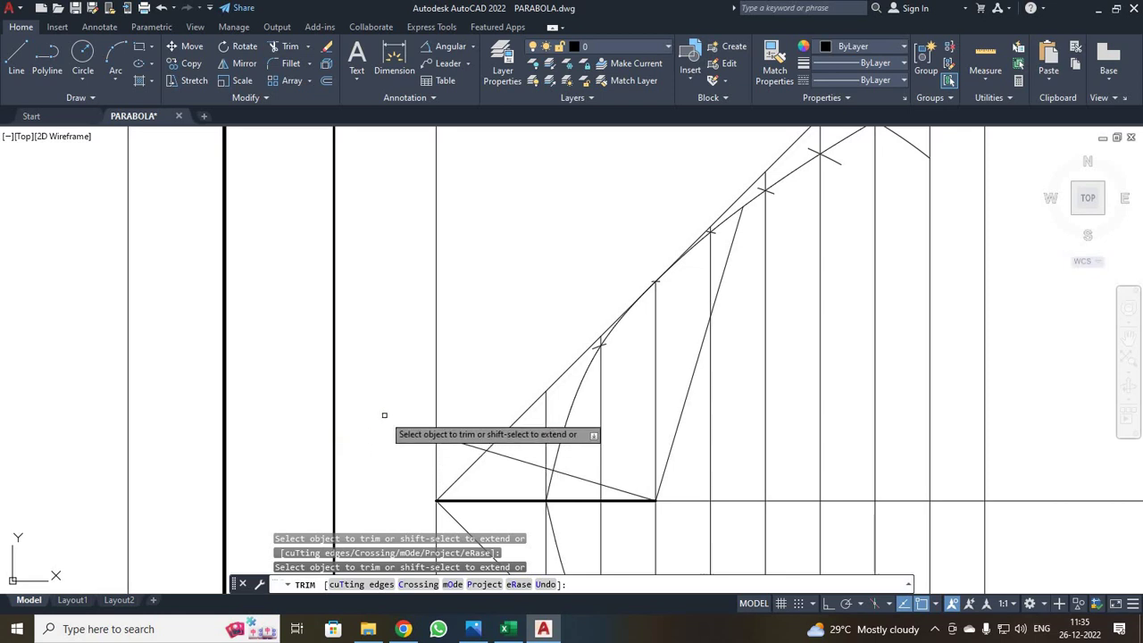
pyautogui.press('Escape')
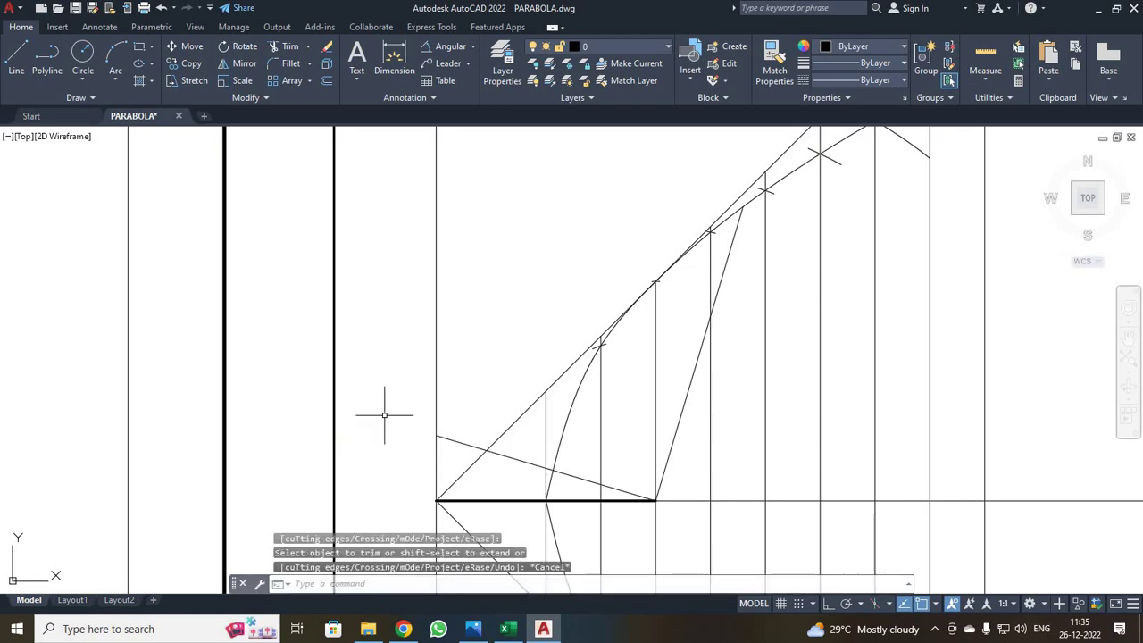
# Draw the tangent line from the perpendicular line's end on the directrix to the chosen point on the curve.
pyautogui.click(16, 58)
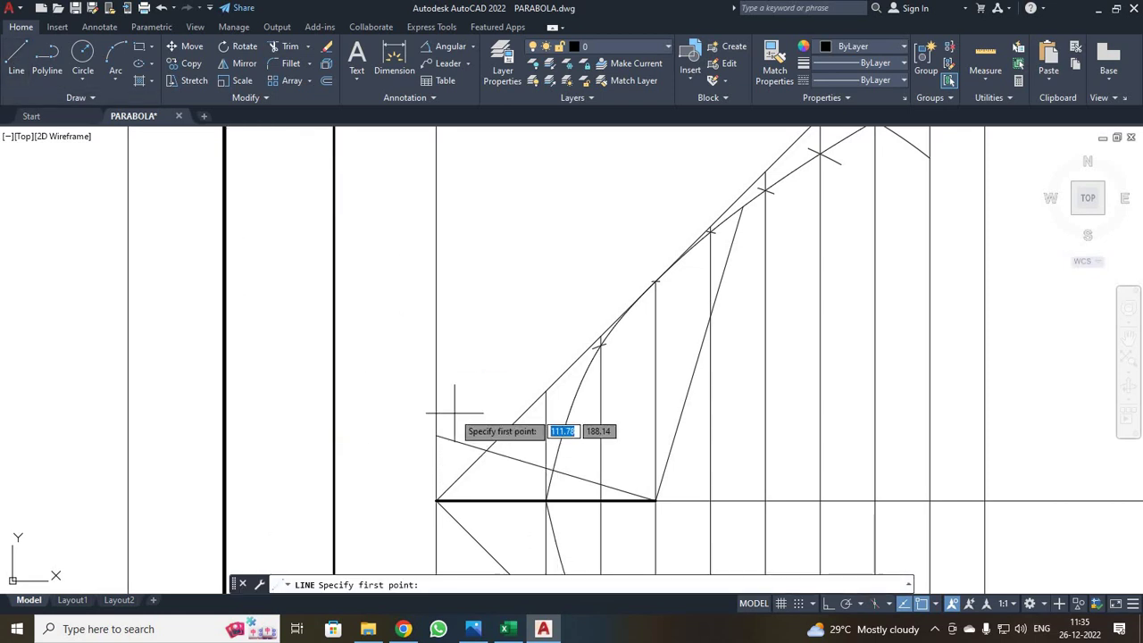
pyautogui.scroll(1, 437, 435)
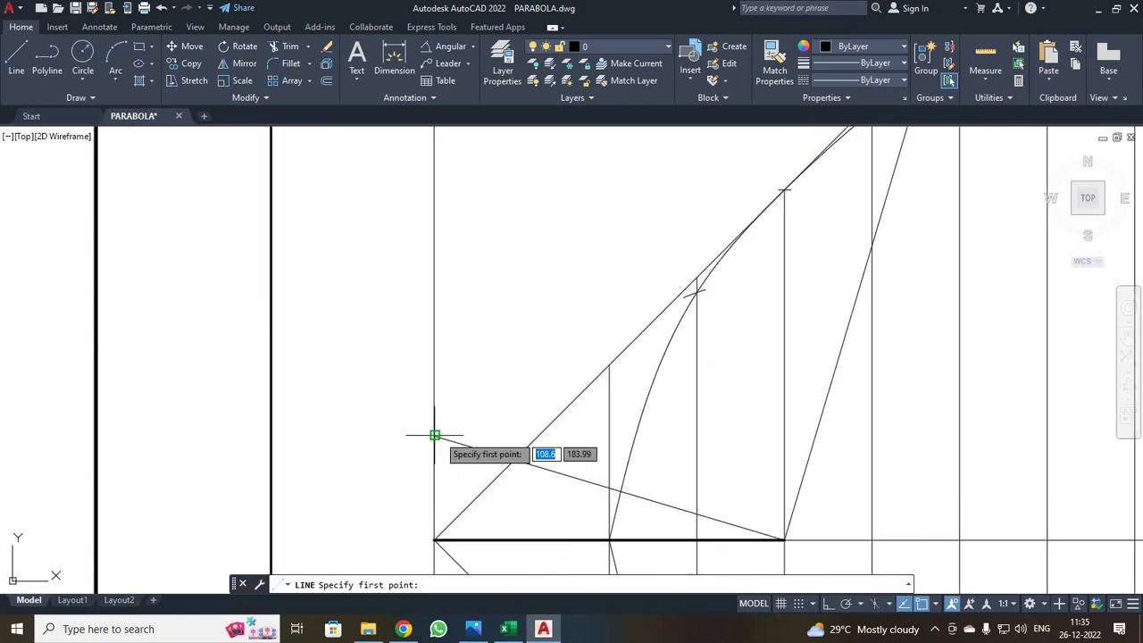
pyautogui.scroll(3, 434, 436)
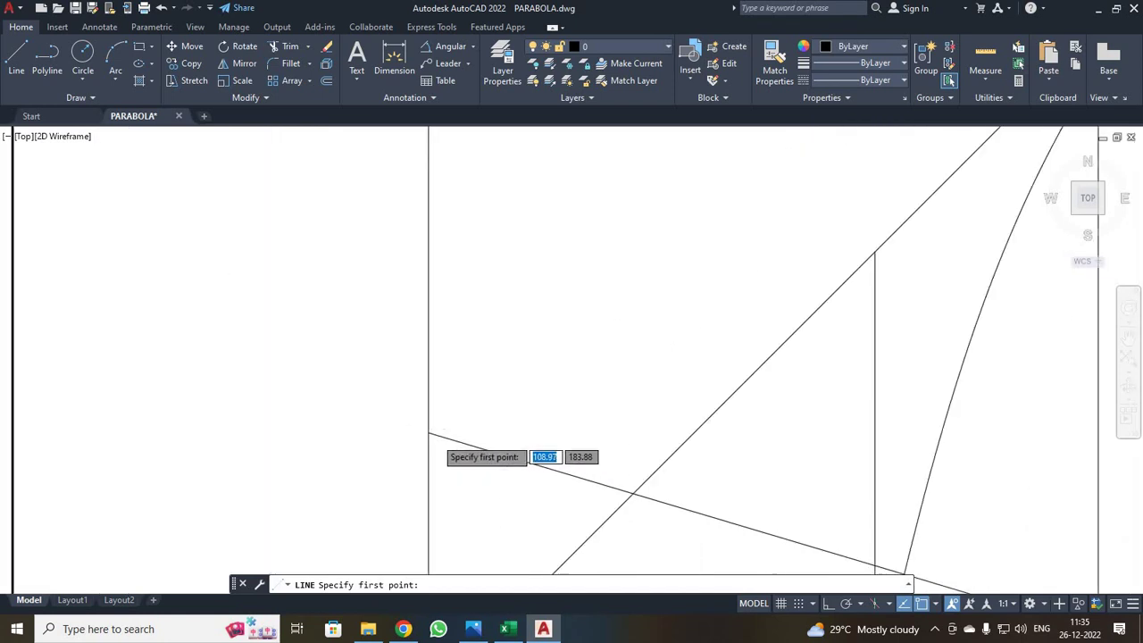
pyautogui.click(424, 430)
pyautogui.scroll(-4, 446, 437)
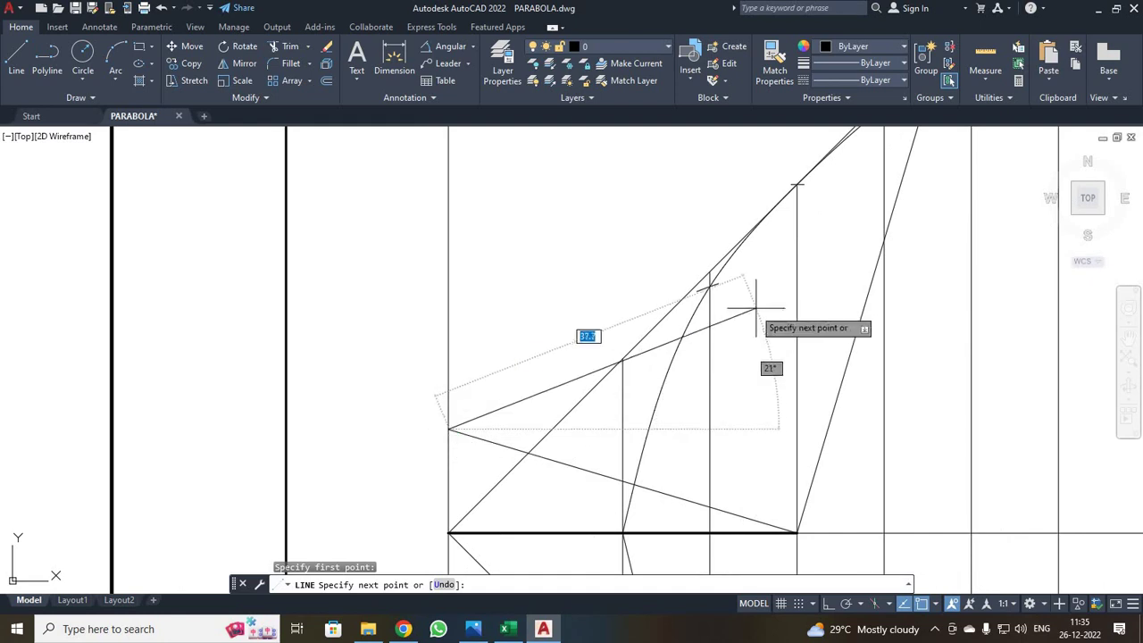
pyautogui.moveTo(601, 402)
pyautogui.mouseDown(button='middle')
pyautogui.moveTo(332, 497)
pyautogui.moveTo(535, 327)
pyautogui.mouseUp(button='middle')
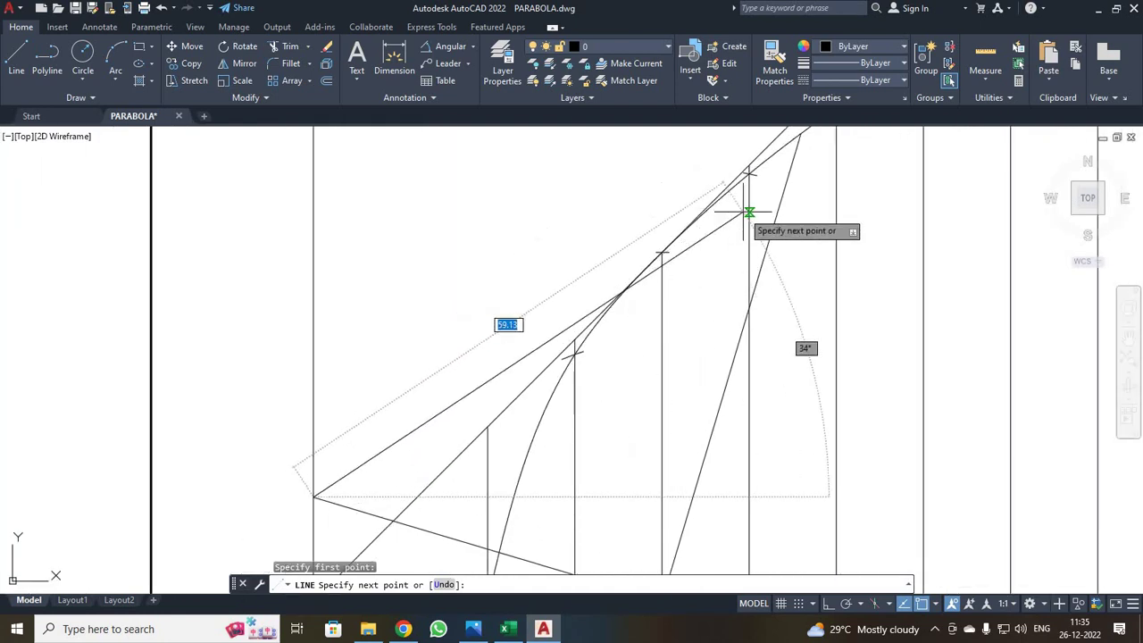
pyautogui.moveTo(747, 212)
pyautogui.mouseDown(button='middle')
pyautogui.moveTo(537, 377)
pyautogui.moveTo(569, 370)
pyautogui.mouseUp(button='middle')
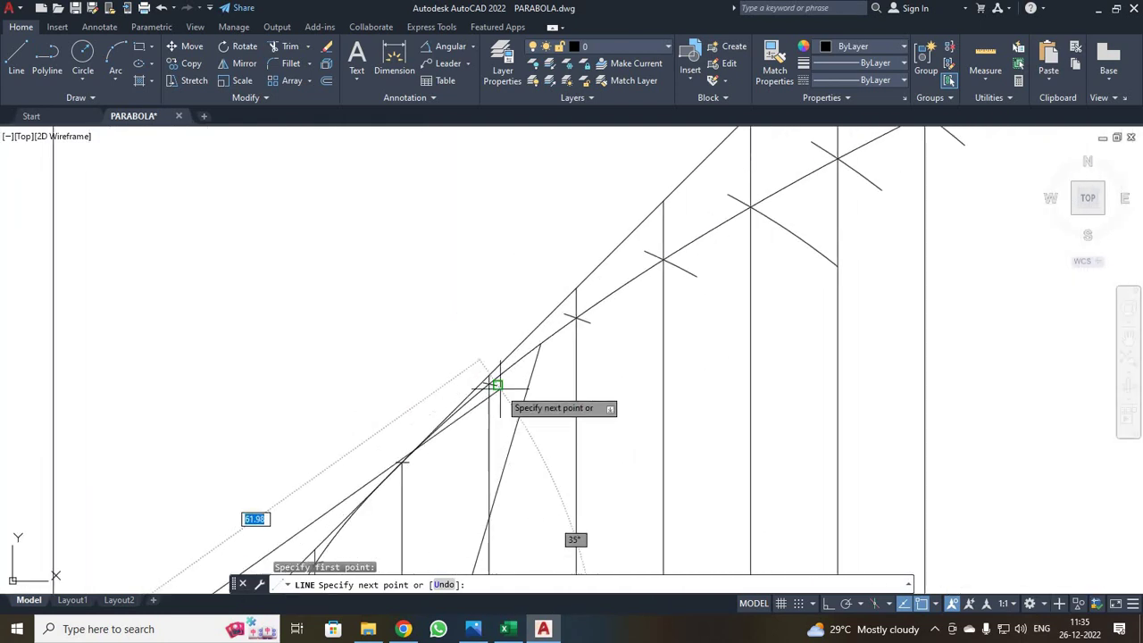
pyautogui.click(540, 343)
pyautogui.press('Escape')
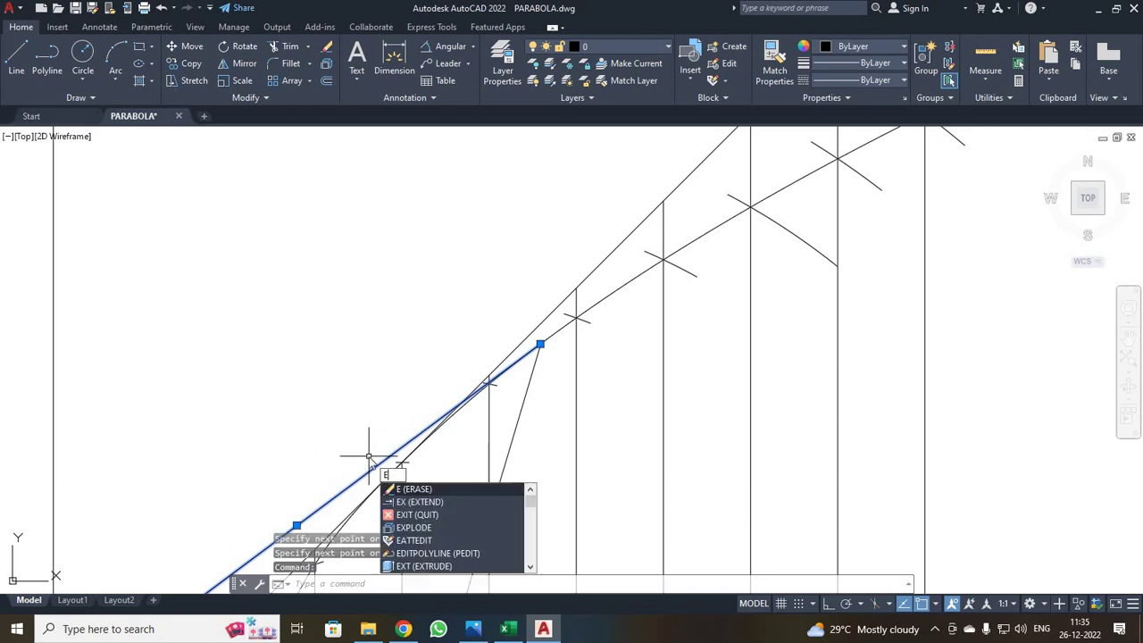
pyautogui.write('X')
pyautogui.press('Return')
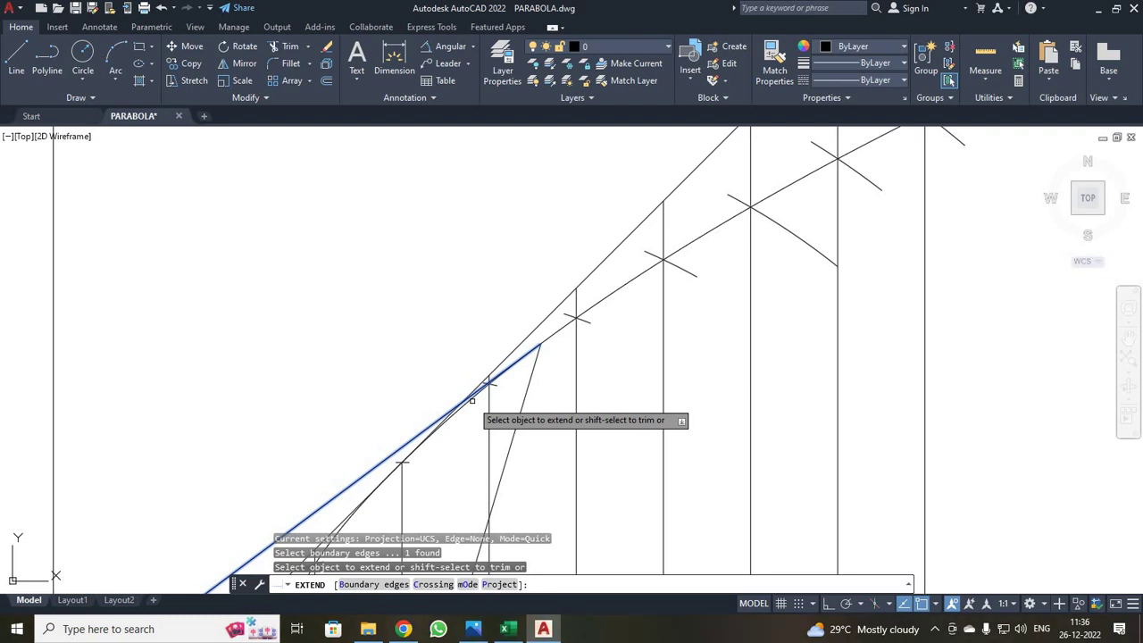
pyautogui.scroll(6, 543, 350)
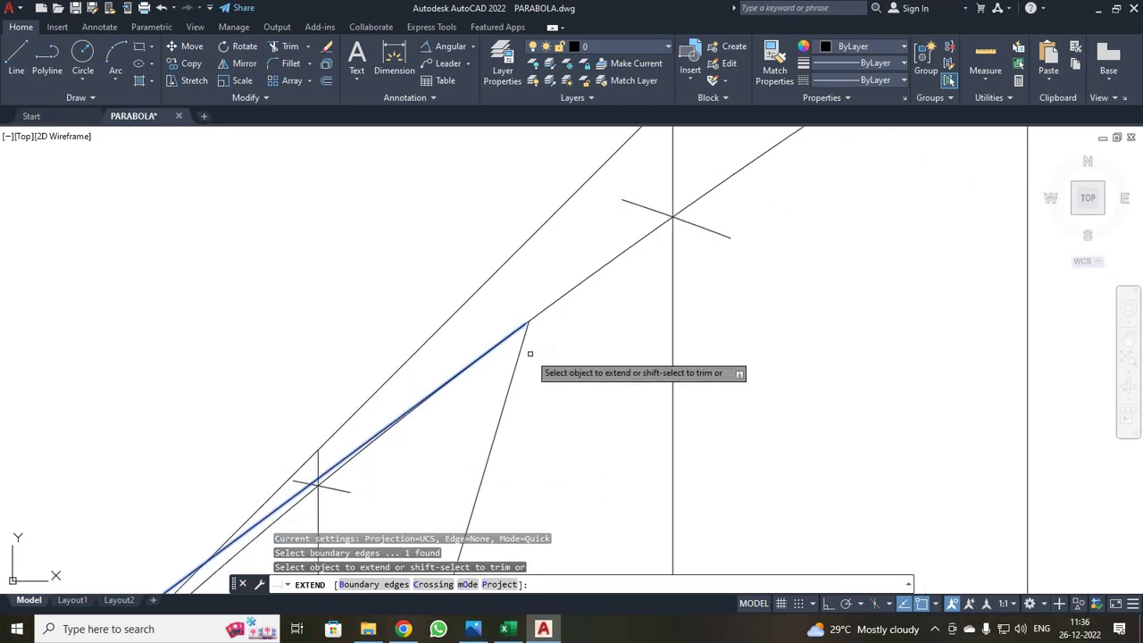
pyautogui.scroll(-2, 400, 384)
pyautogui.scroll(2, 400, 384)
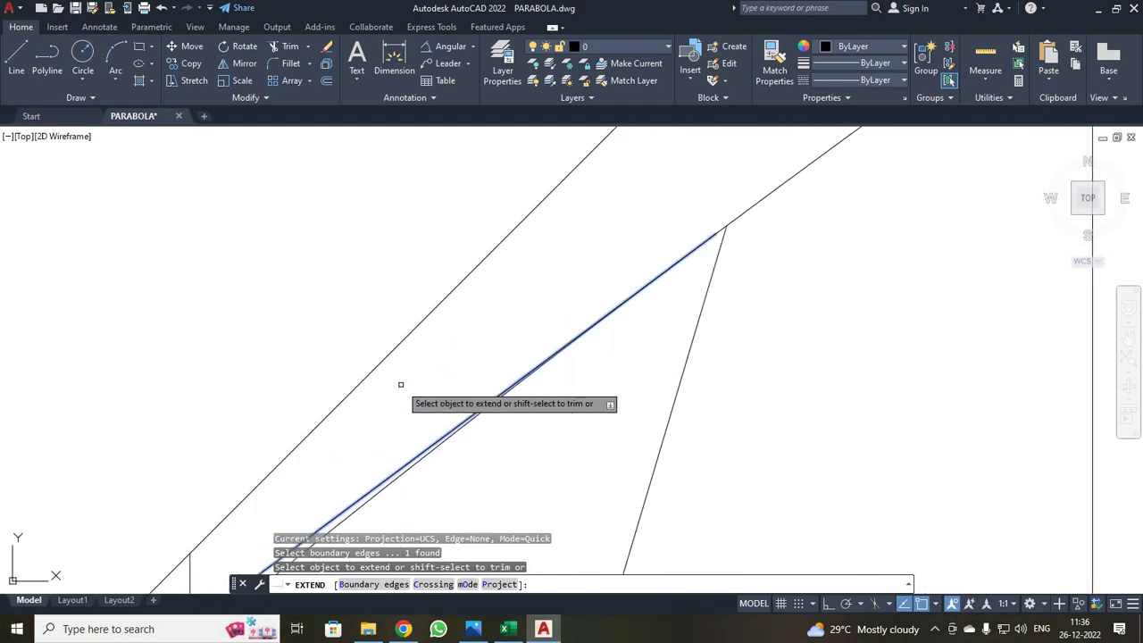
pyautogui.scroll(-2, 400, 384)
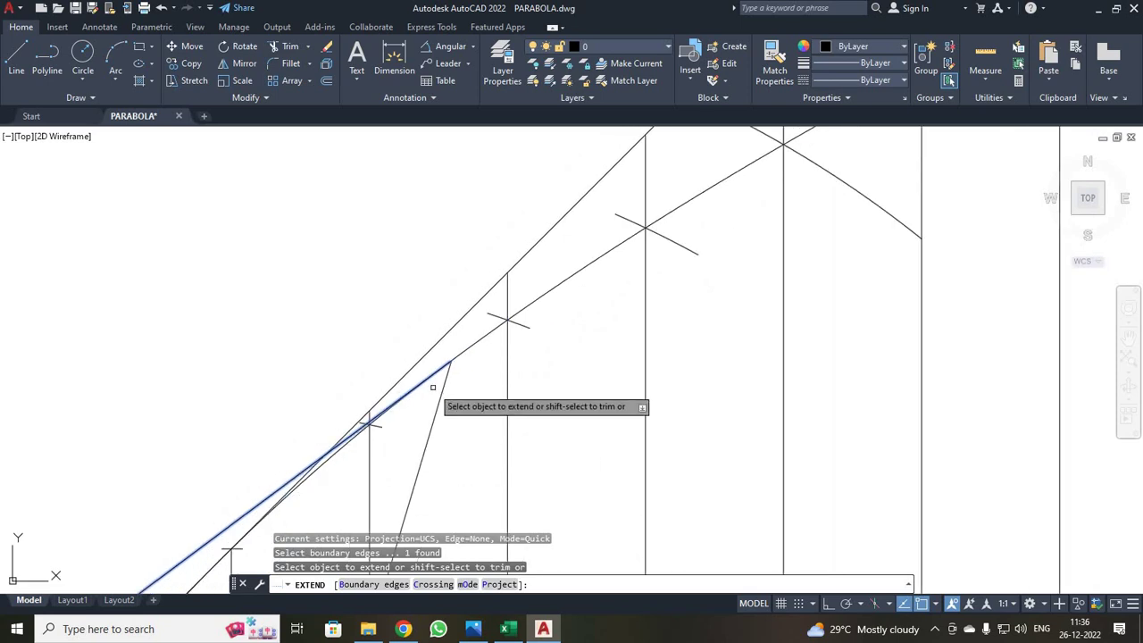
pyautogui.press('Escape')
pyautogui.press('Escape')
pyautogui.press('Escape')
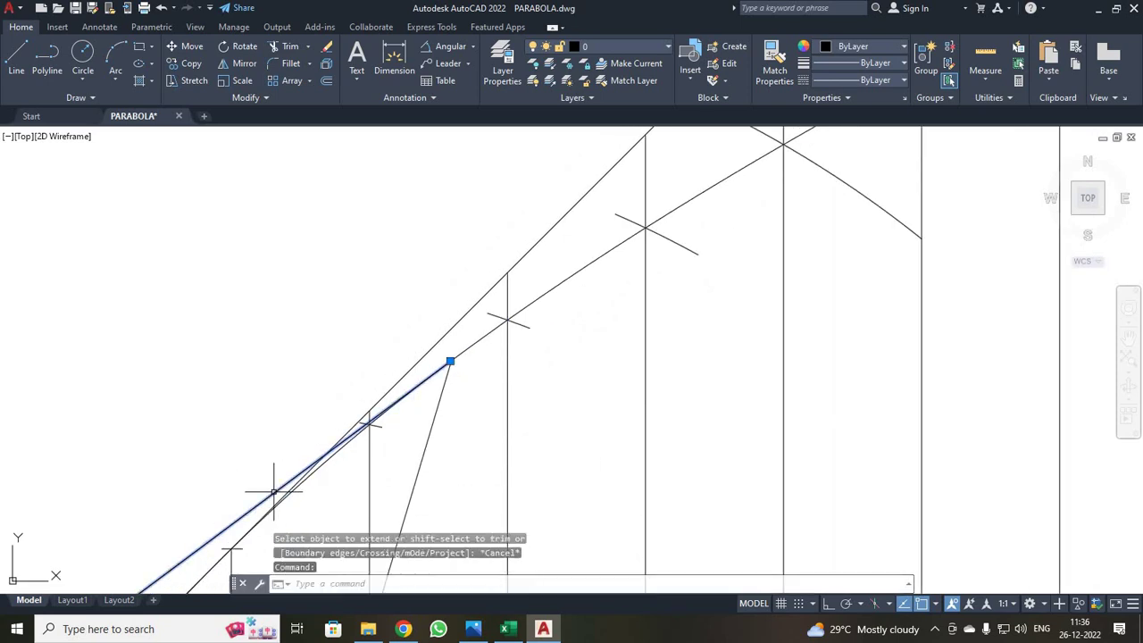
# Extend the tangent line beyond the chosen curve point to the next short construction arc.
pyautogui.write('E')
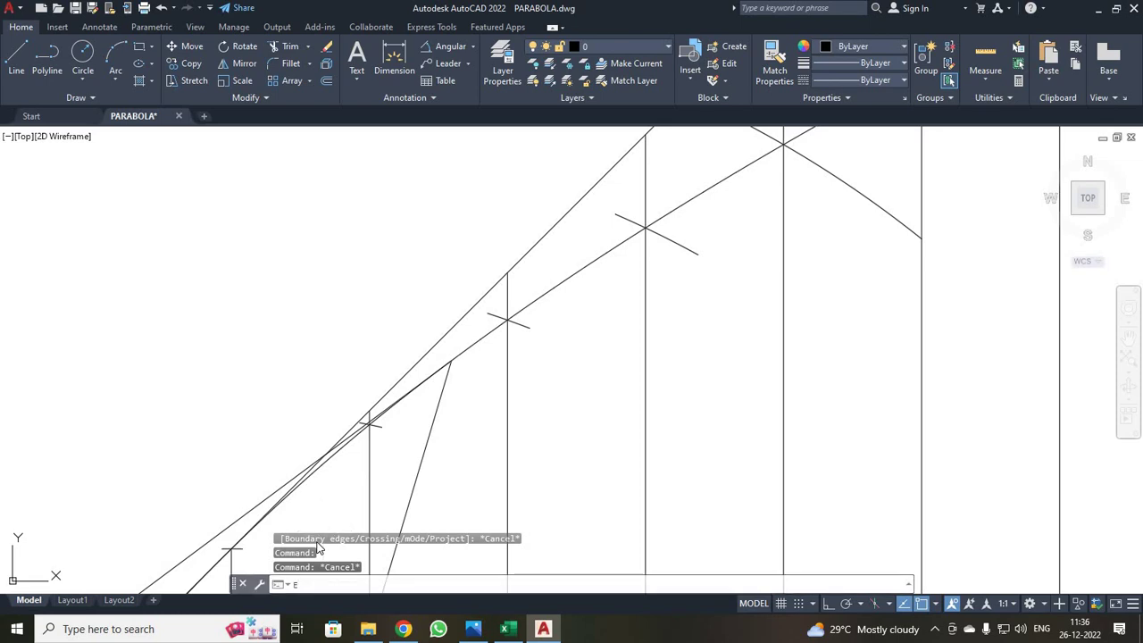
pyautogui.write('X')
pyautogui.press('Return')
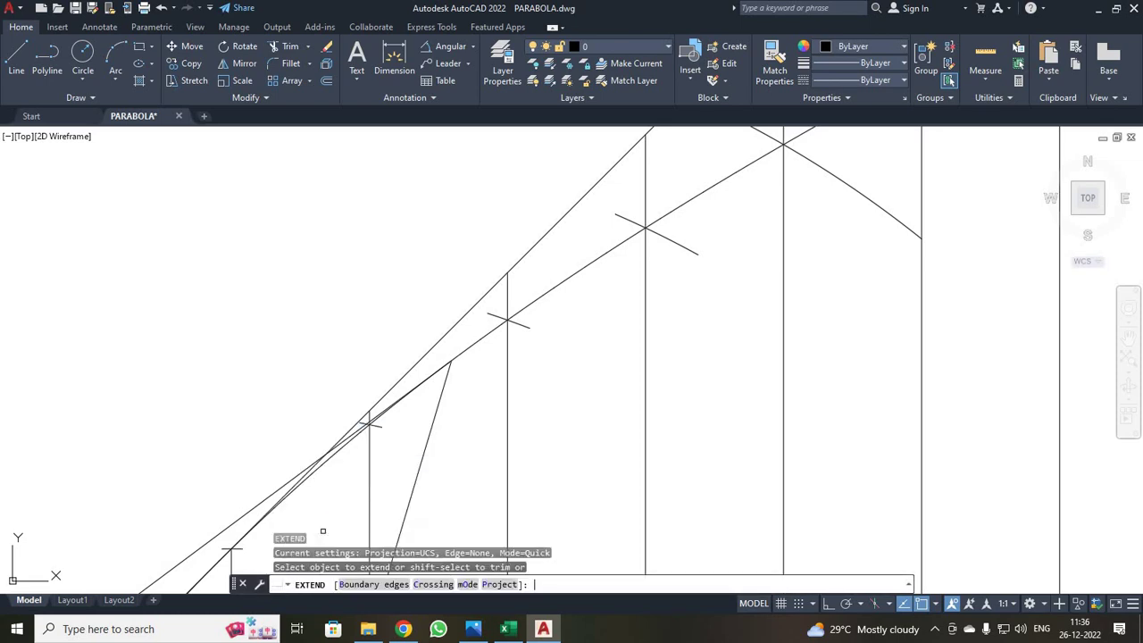
pyautogui.click(285, 477)
# Examine how the extended tangent line runs against the parabola and where its new end lies.
pyautogui.scroll(6, 458, 425)
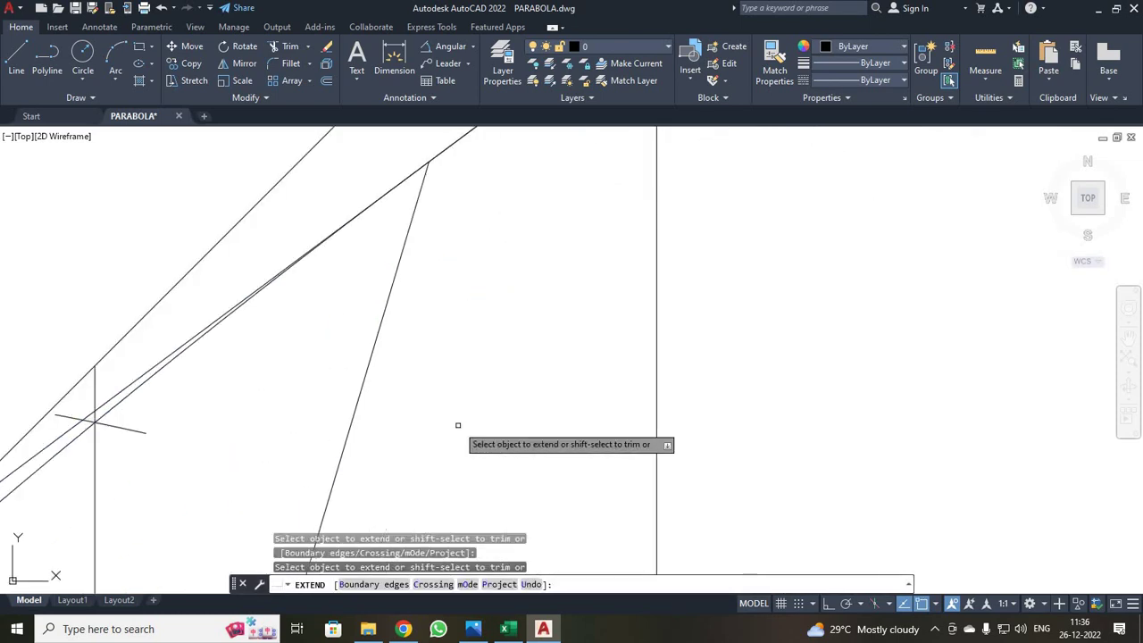
pyautogui.scroll(-3, 502, 324)
pyautogui.scroll(-3, 556, 201)
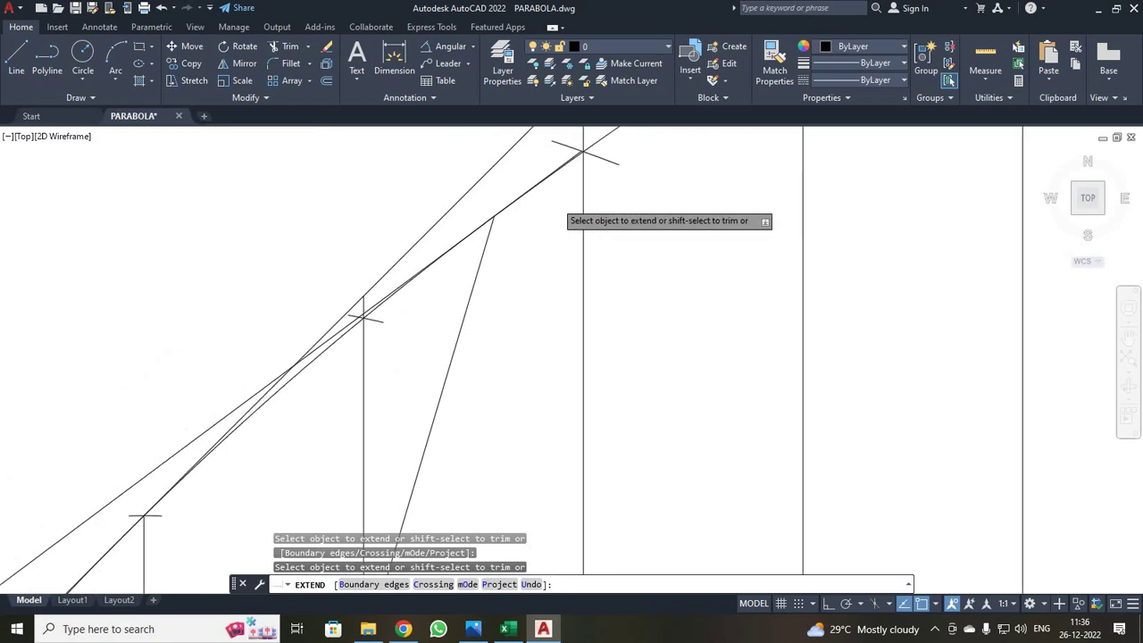
pyautogui.scroll(3, 556, 201)
pyautogui.scroll(3, 556, 191)
pyautogui.moveTo(556, 191); pyautogui.dragTo(556, 436, button='middle')
pyautogui.scroll(3, 556, 436)
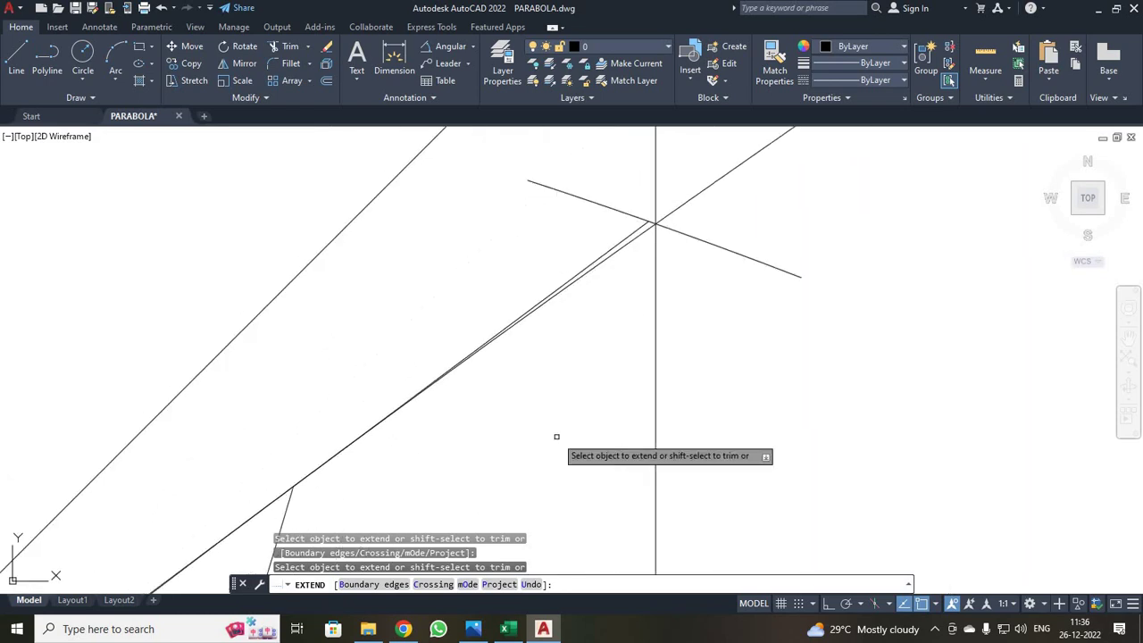
pyautogui.scroll(2, 556, 437)
pyautogui.scroll(-12, 557, 436)
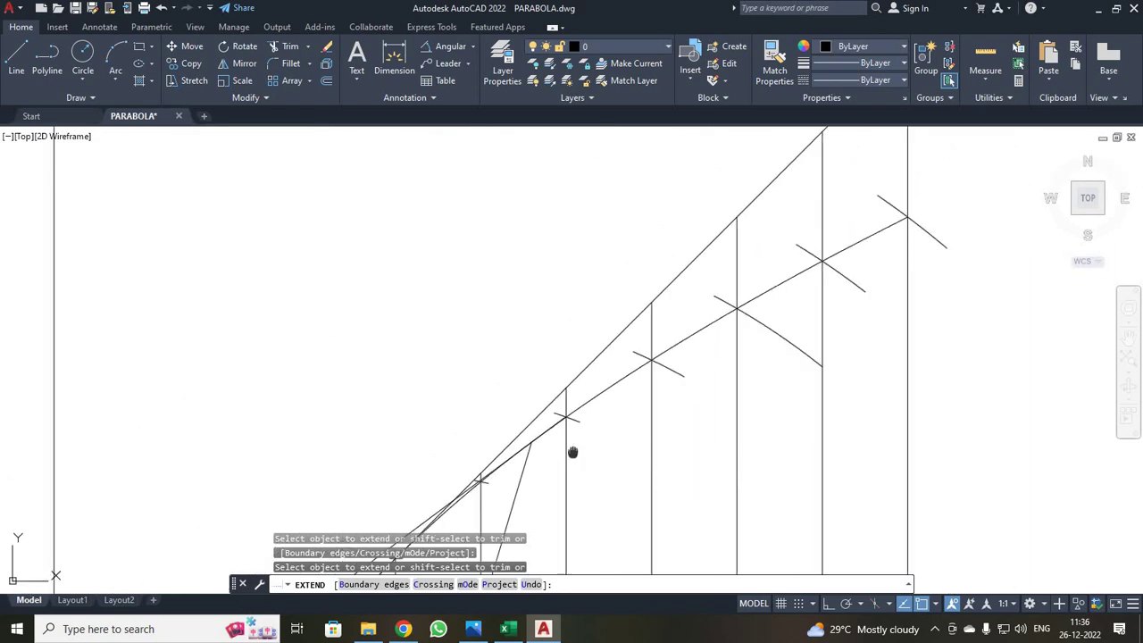
pyautogui.scroll(-6, 573, 452)
# Draw a line from a free point above the tangent down to the tangent line, ending perpendicular to it.
pyautogui.scroll(3, 676, 351)
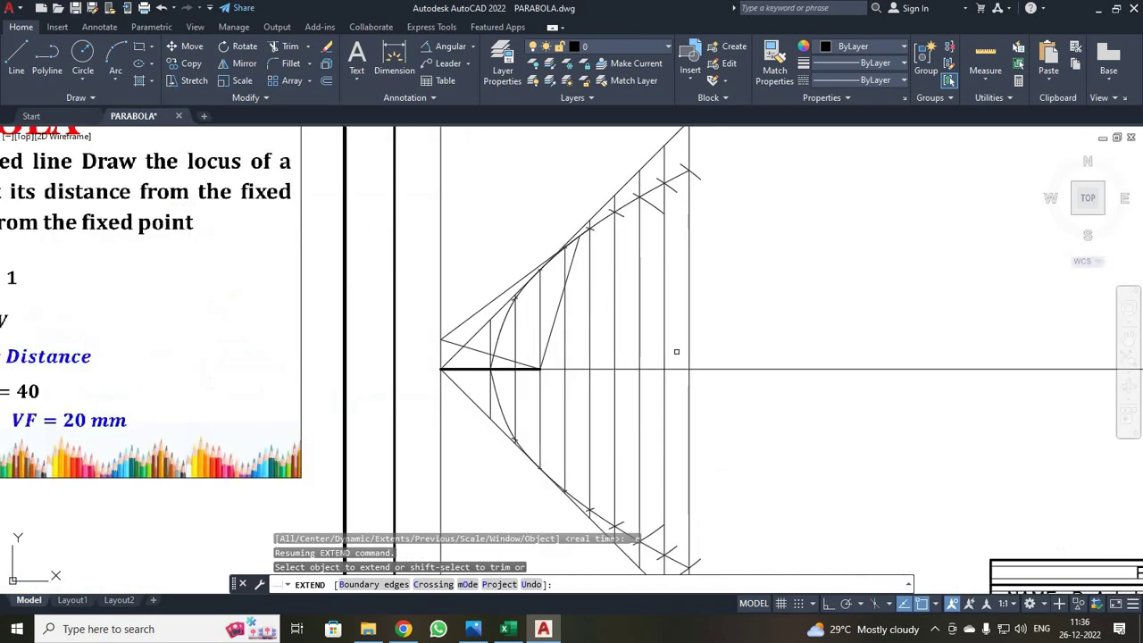
pyautogui.scroll(2, 676, 351)
pyautogui.scroll(-1, 607, 530)
pyautogui.scroll(1, 630, 345)
pyautogui.scroll(1, 630, 345)
pyautogui.scroll(-1, 630, 521)
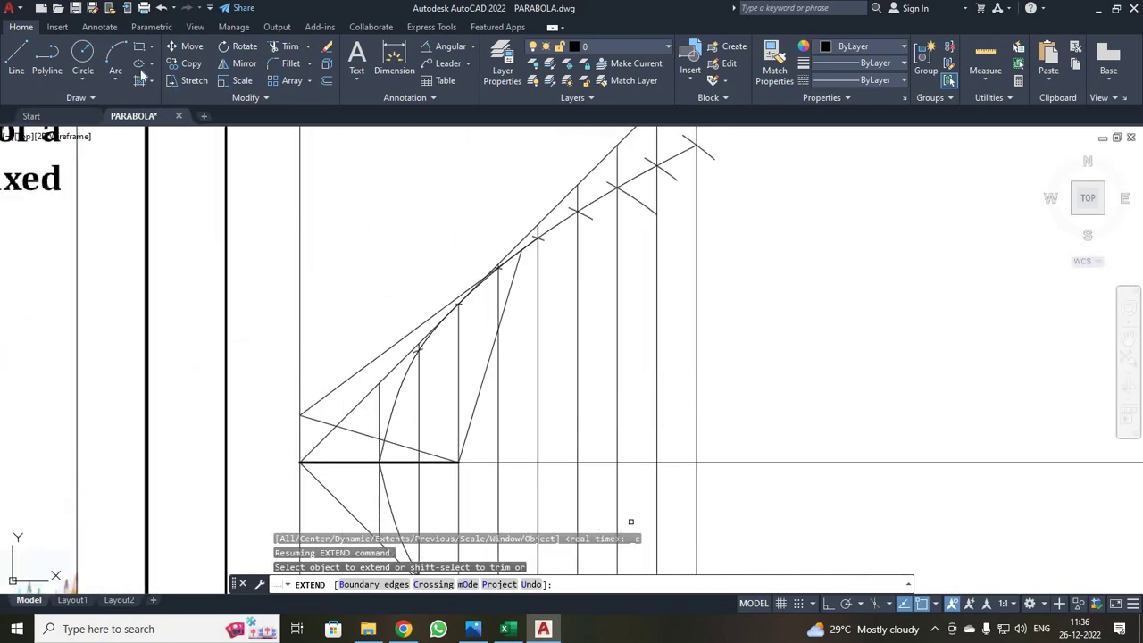
pyautogui.click(16, 59)
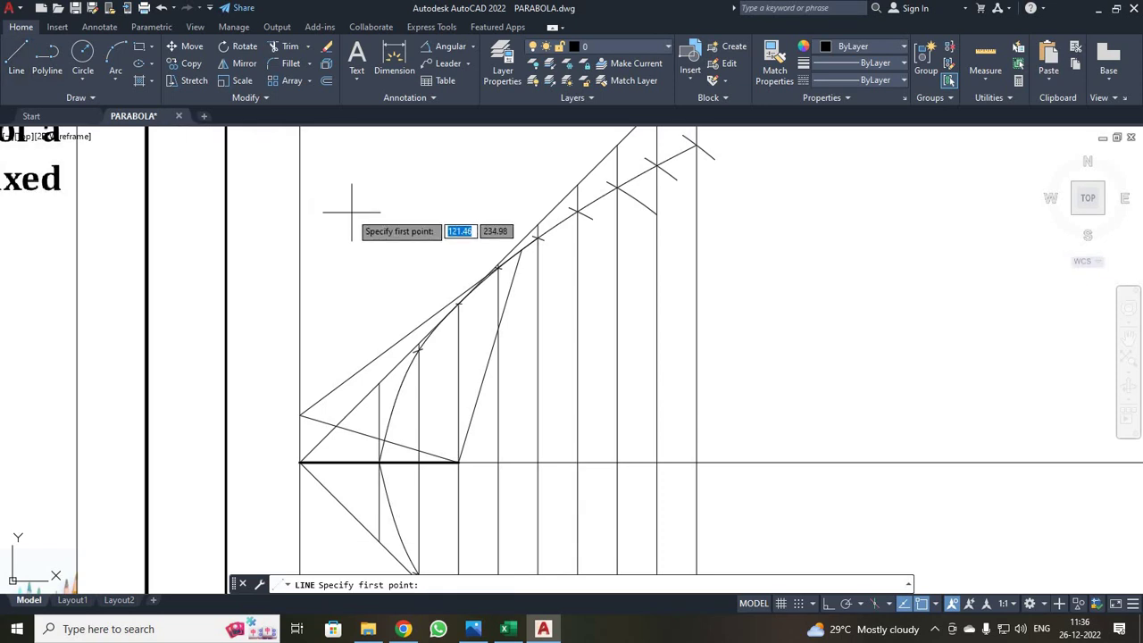
pyautogui.click(355, 200)
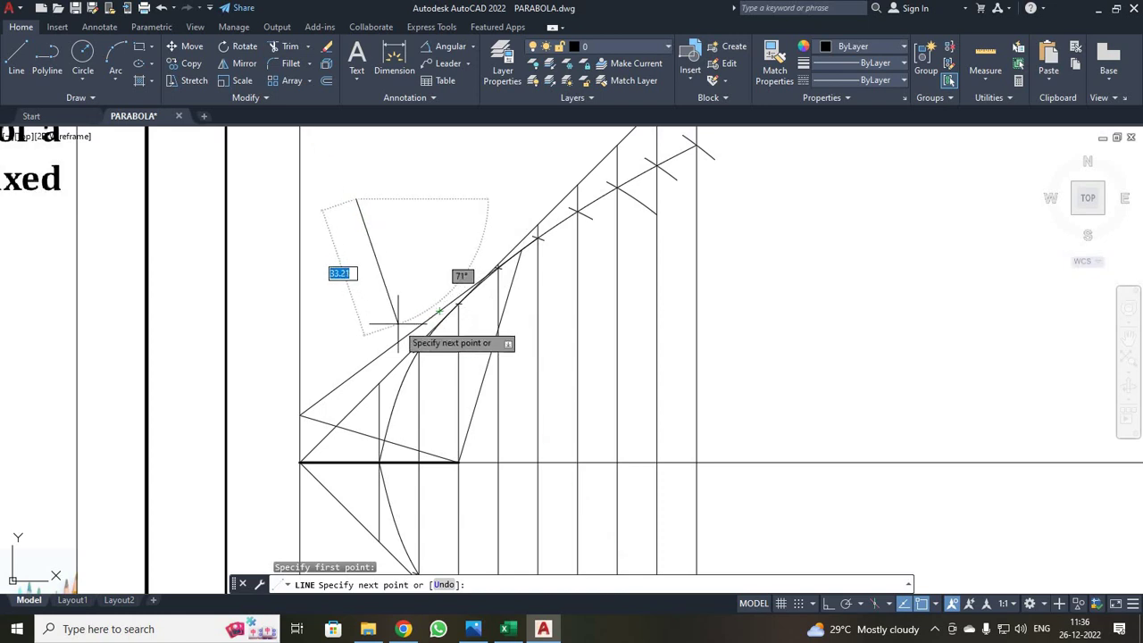
pyautogui.rightClick(435, 244)
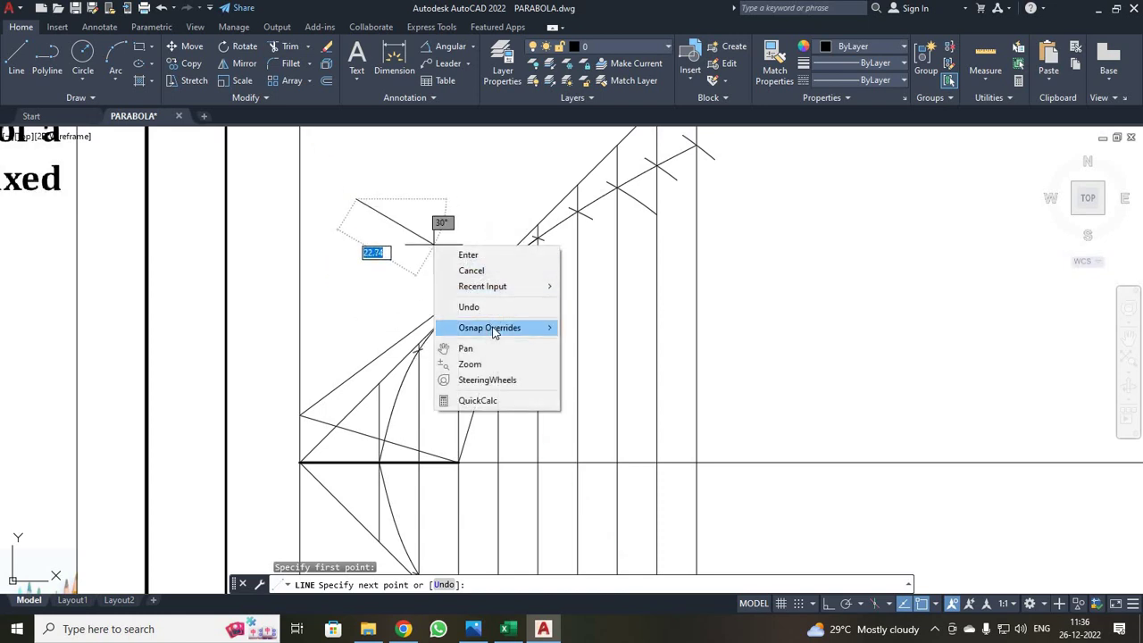
pyautogui.moveTo(493, 332)
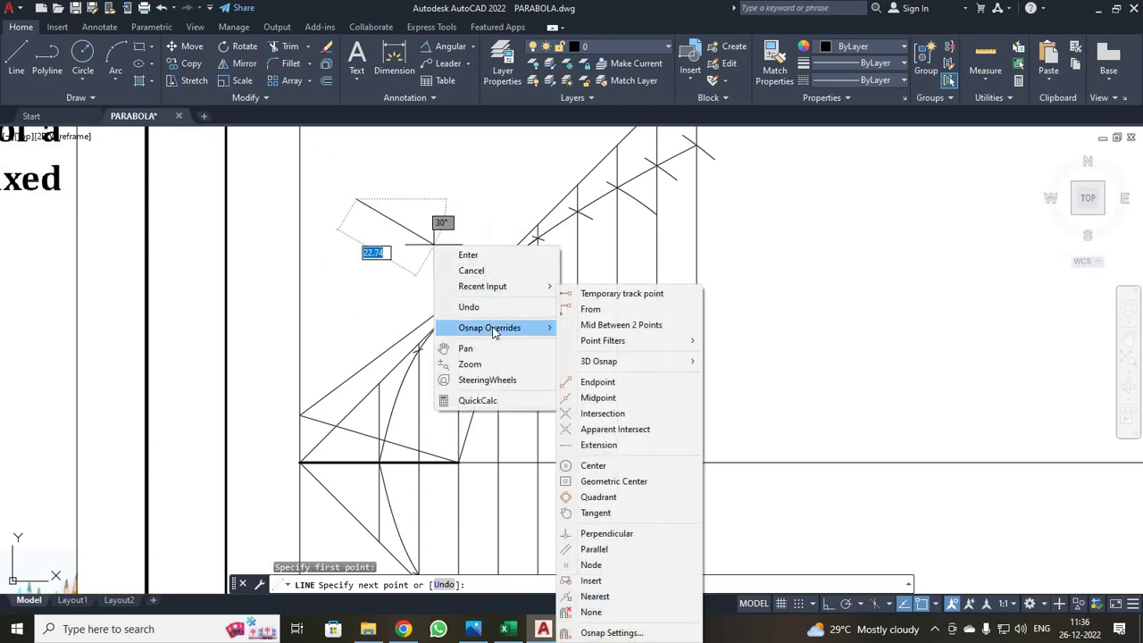
pyautogui.click(620, 533)
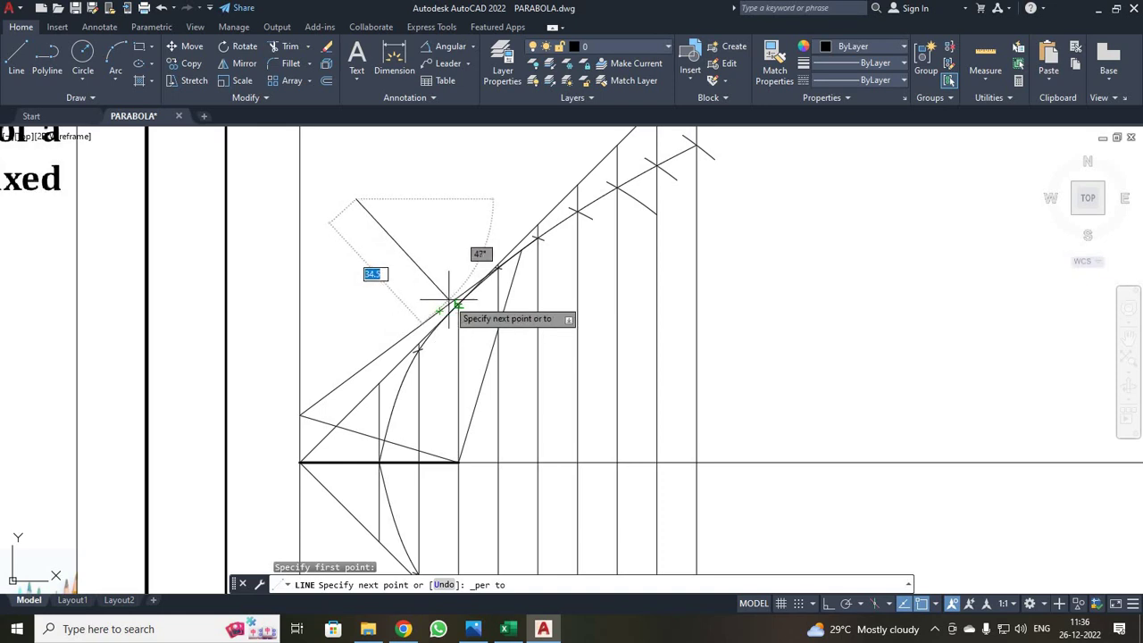
pyautogui.scroll(3, 431, 316)
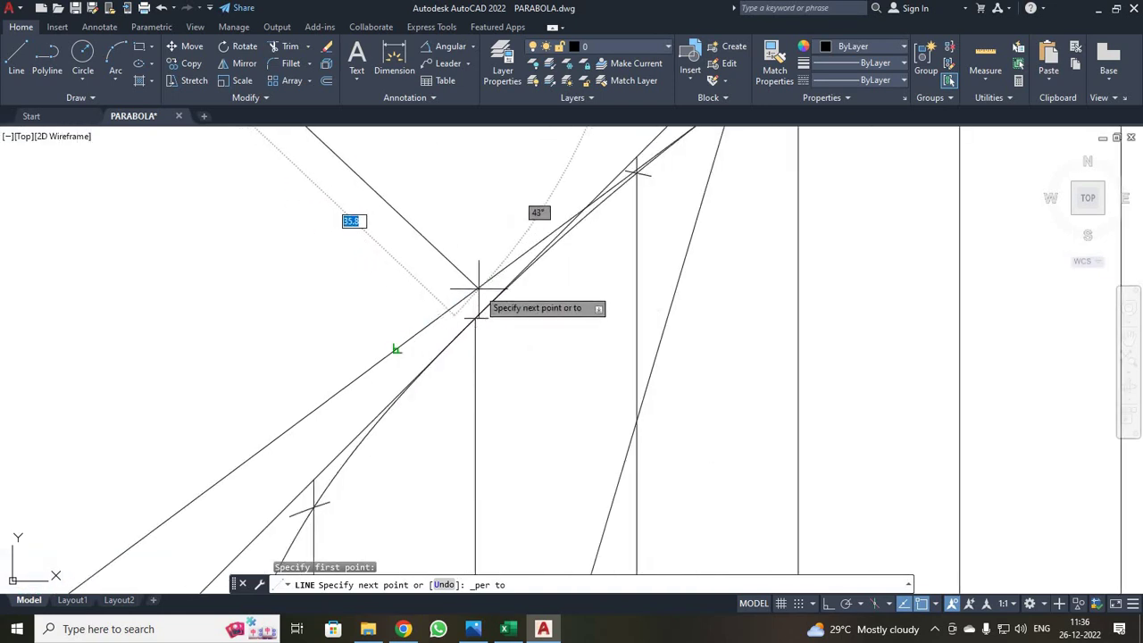
pyautogui.click(391, 353)
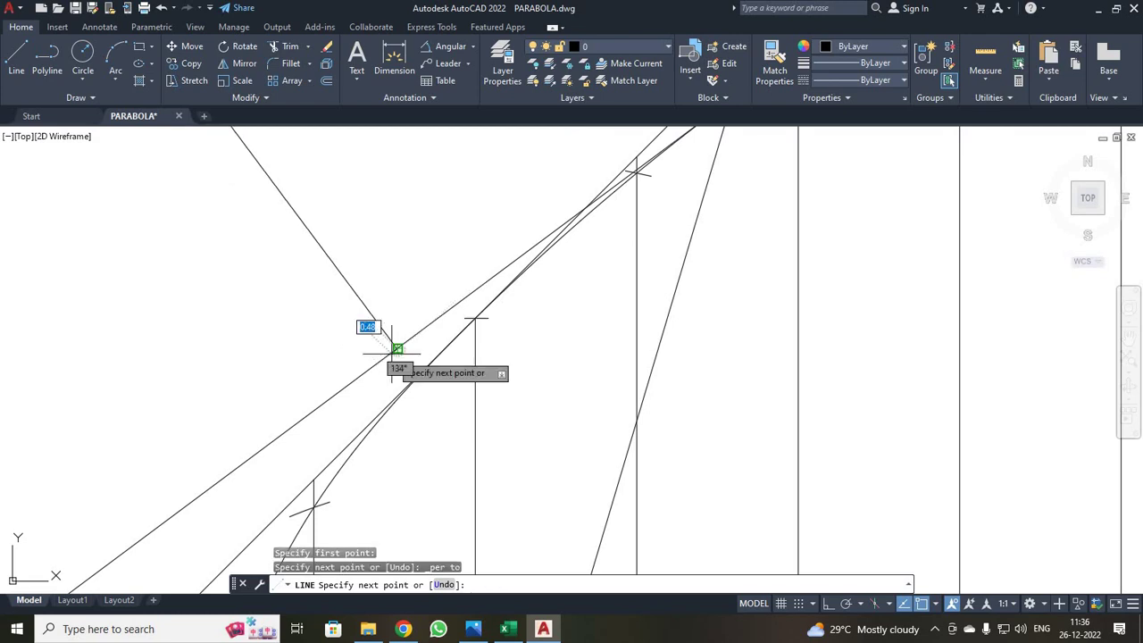
pyautogui.scroll(-3, 391, 355)
pyautogui.press('Escape')
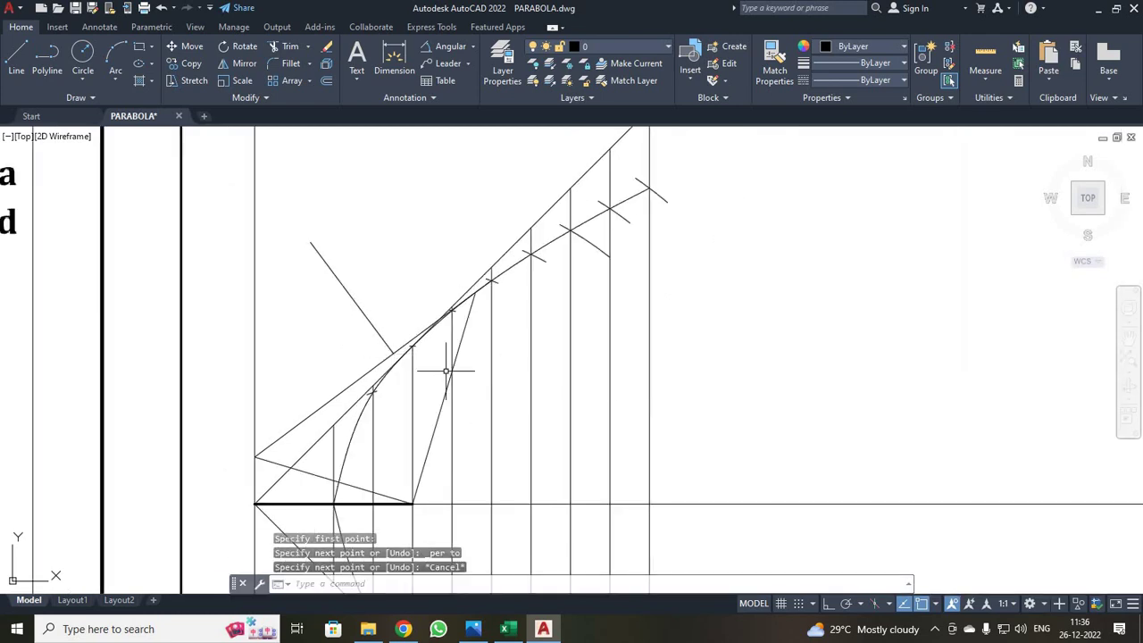
# Move the new perpendicular line from its foot on the tangent to the chosen point on the curve.
pyautogui.scroll(2, 445, 370)
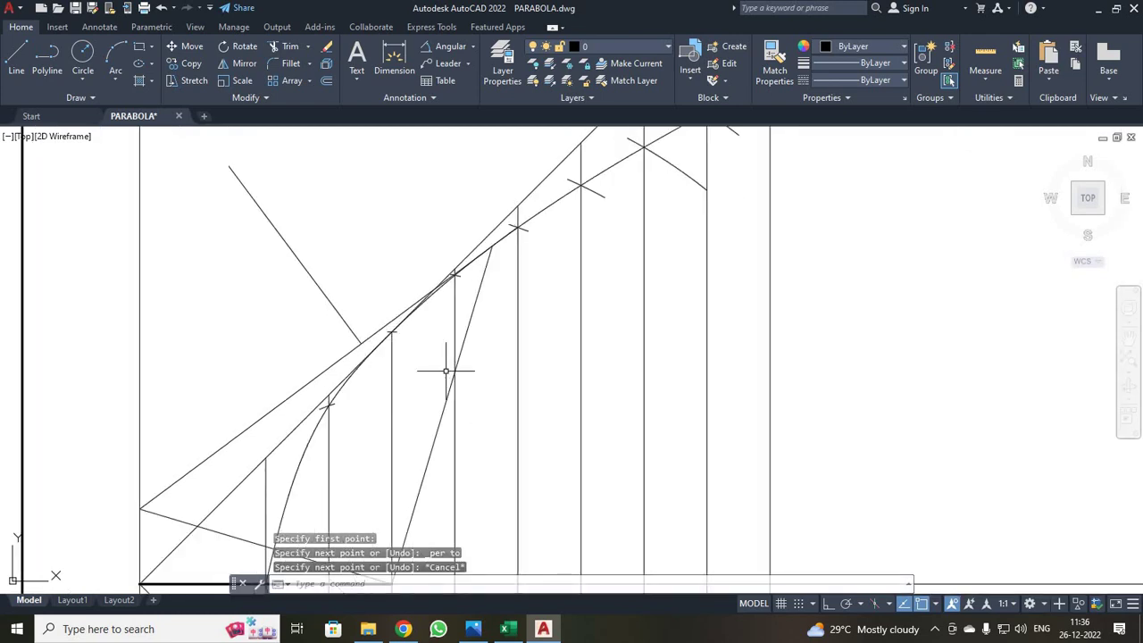
pyautogui.click(342, 317)
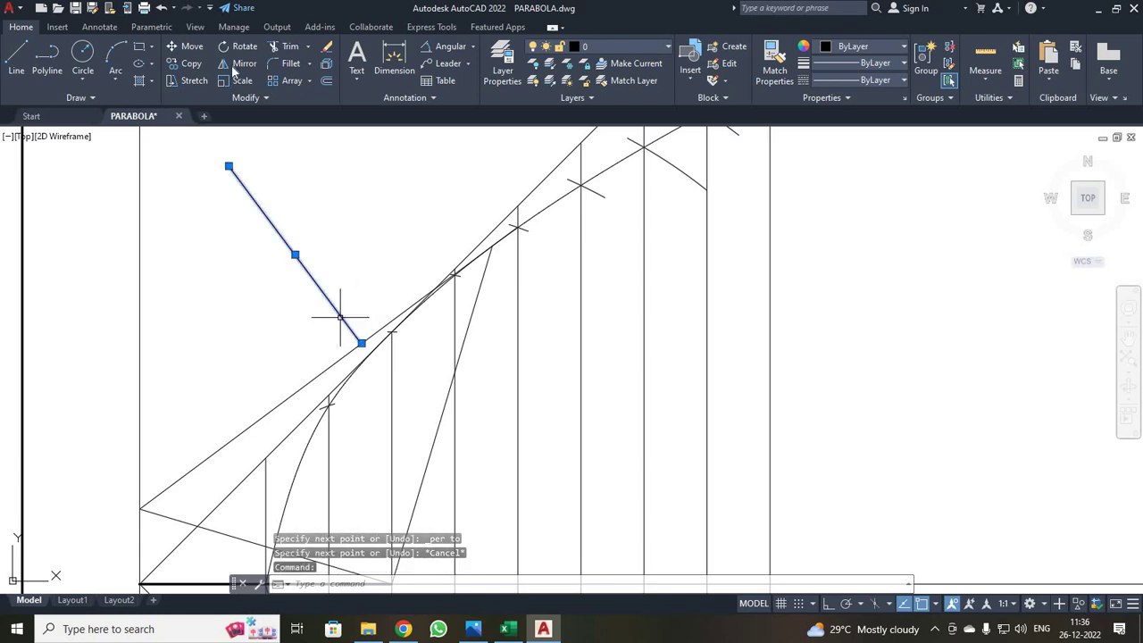
pyautogui.click(188, 47)
pyautogui.scroll(4, 381, 345)
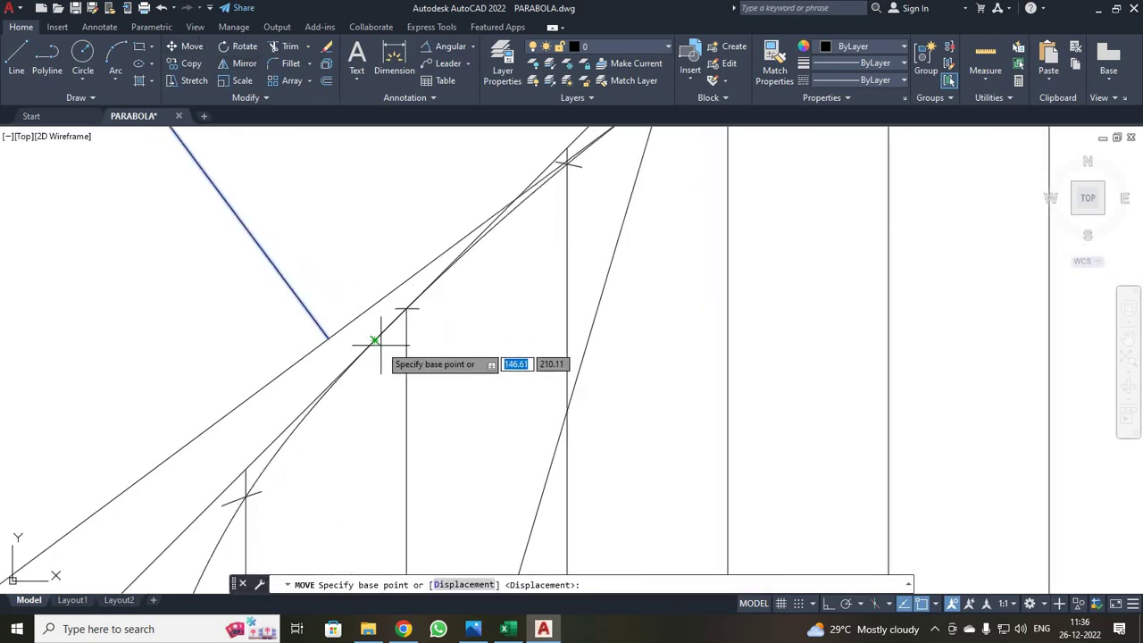
pyautogui.click(329, 338)
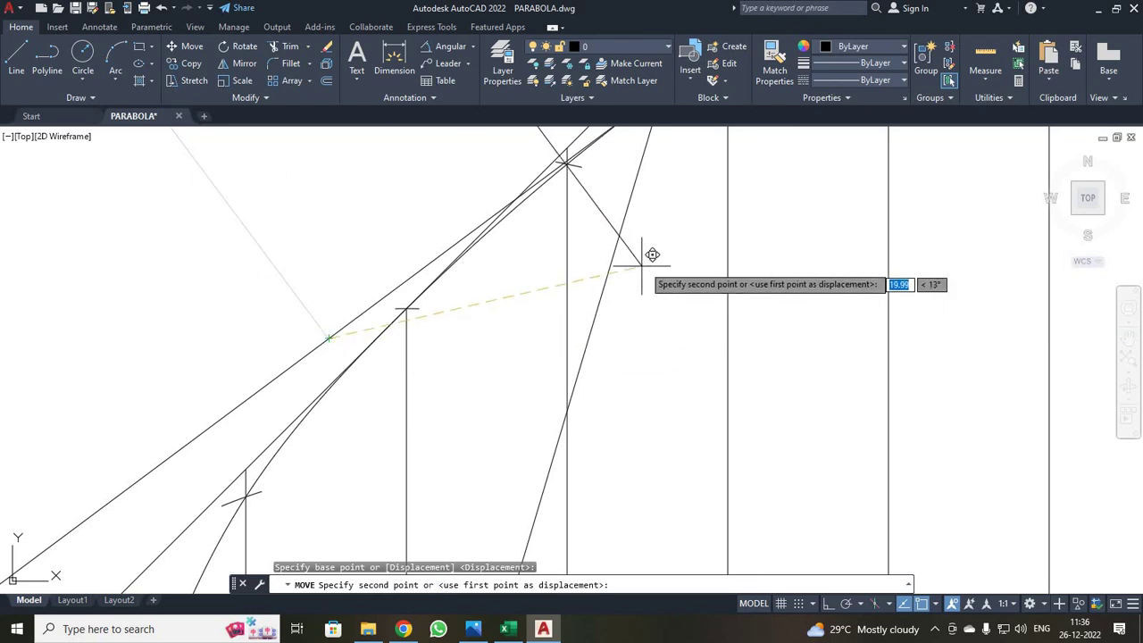
pyautogui.scroll(-5, 653, 256)
pyautogui.moveTo(709, 269); pyautogui.dragTo(418, 532, button='middle')
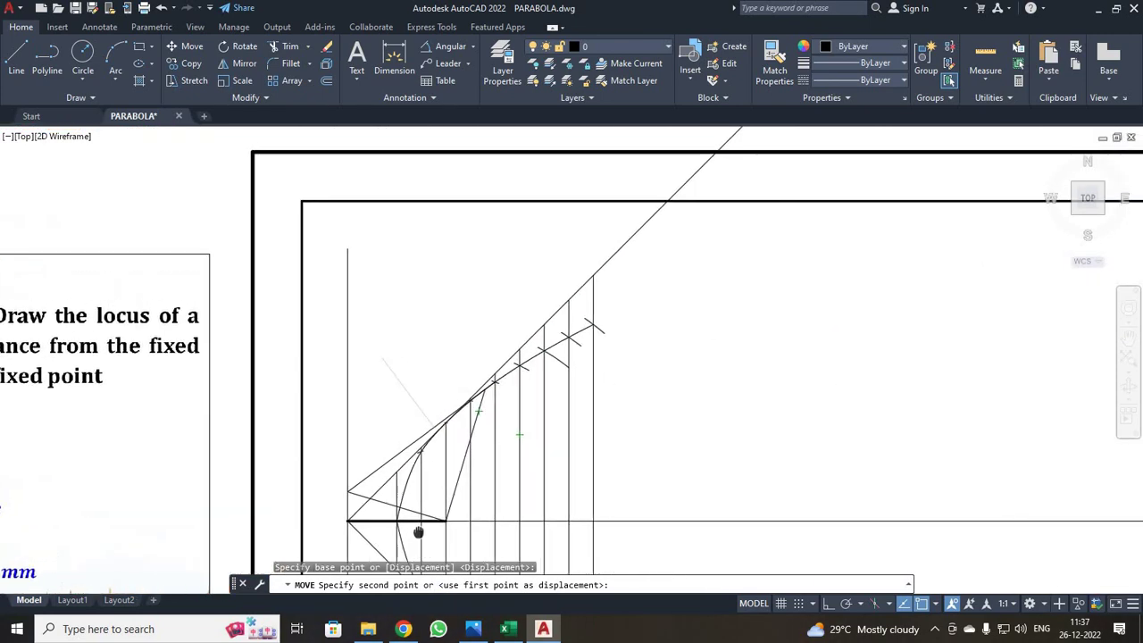
pyautogui.scroll(5, 466, 377)
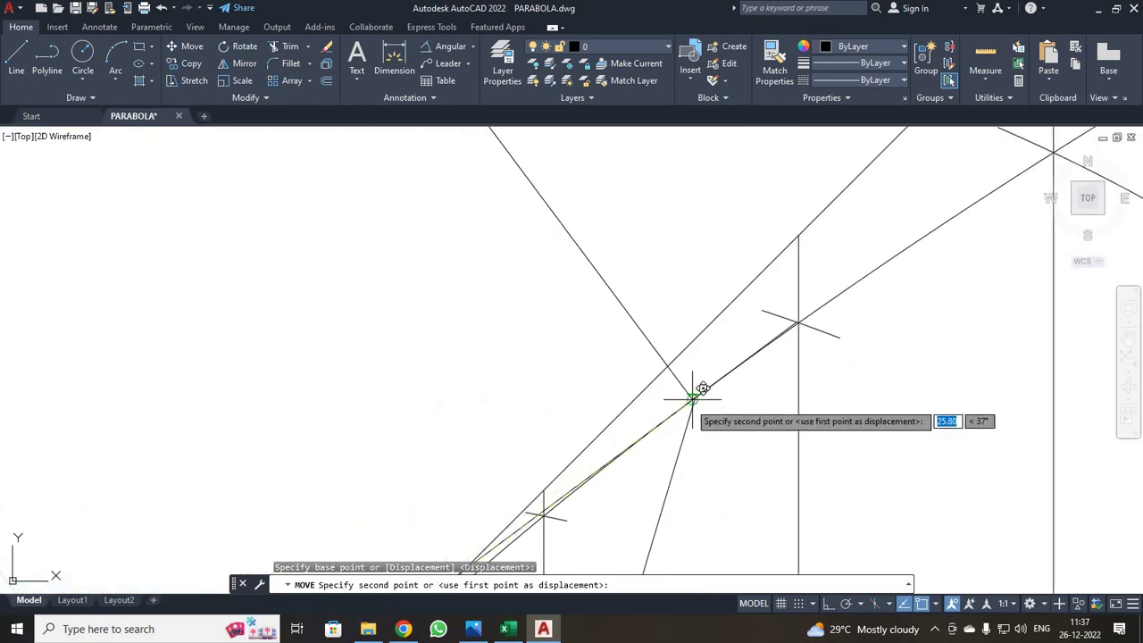
pyautogui.scroll(4, 703, 390)
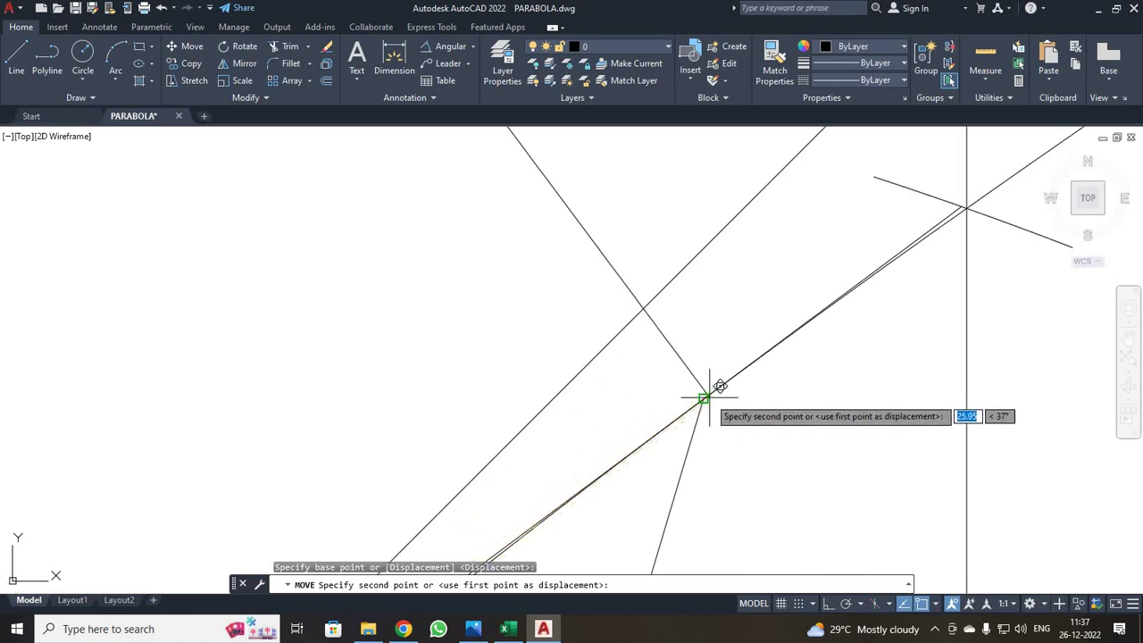
pyautogui.scroll(6, 709, 398)
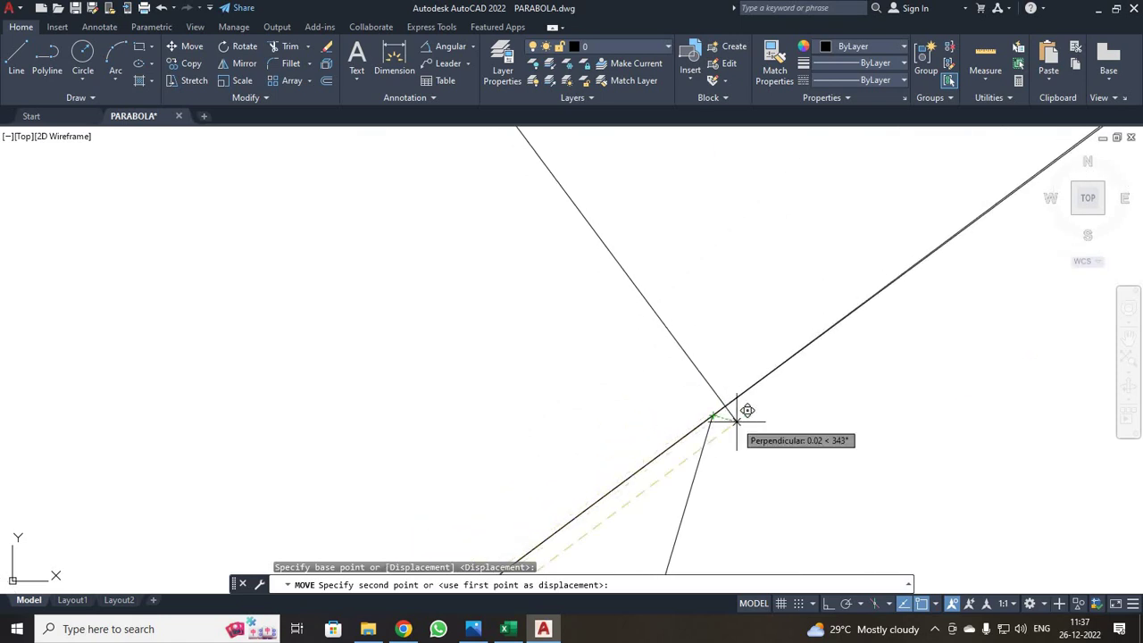
pyautogui.click(713, 413)
pyautogui.scroll(-5, 742, 399)
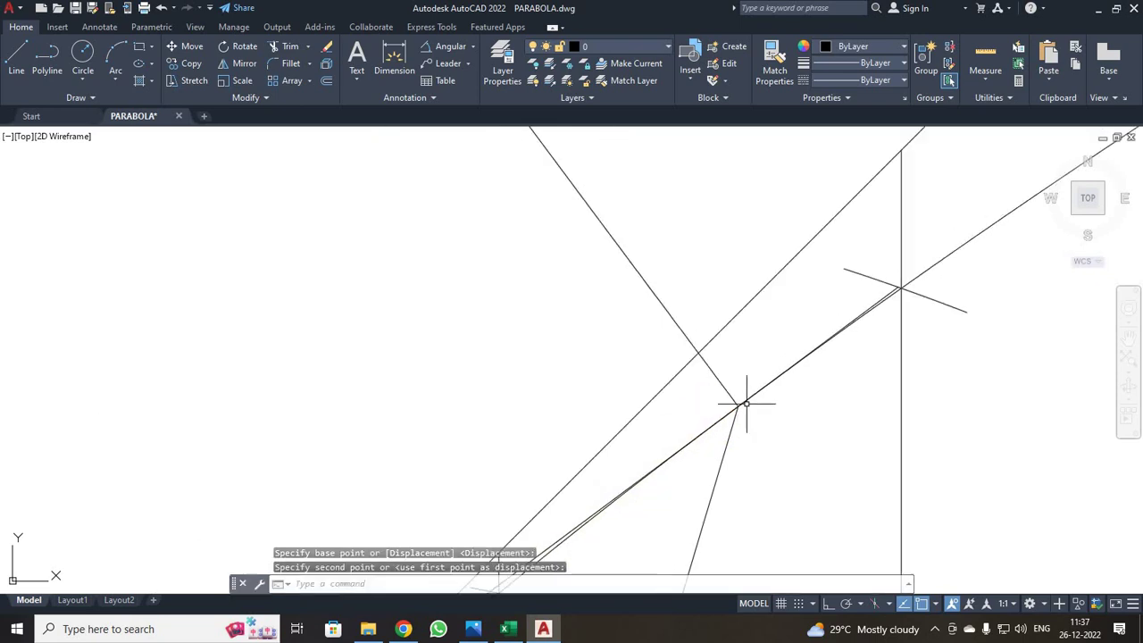
# Mirror the perpendicular line across the tangent line, keeping the source object, so the normal continues on the other side.
pyautogui.scroll(3, 938, 476)
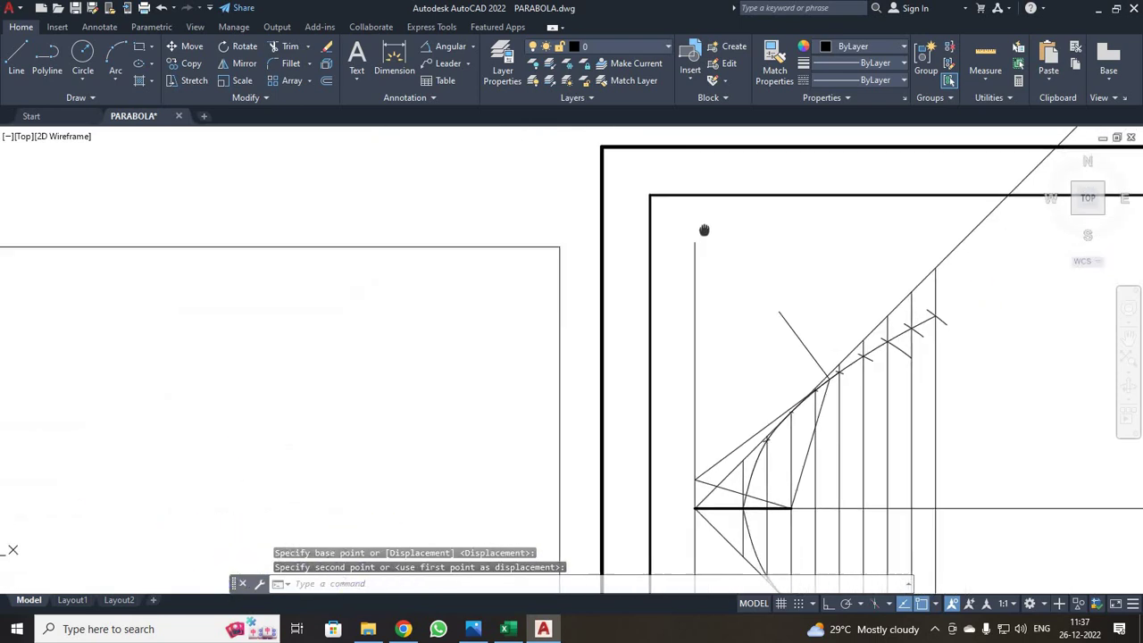
pyautogui.scroll(3, 951, 517)
pyautogui.scroll(-3, 832, 444)
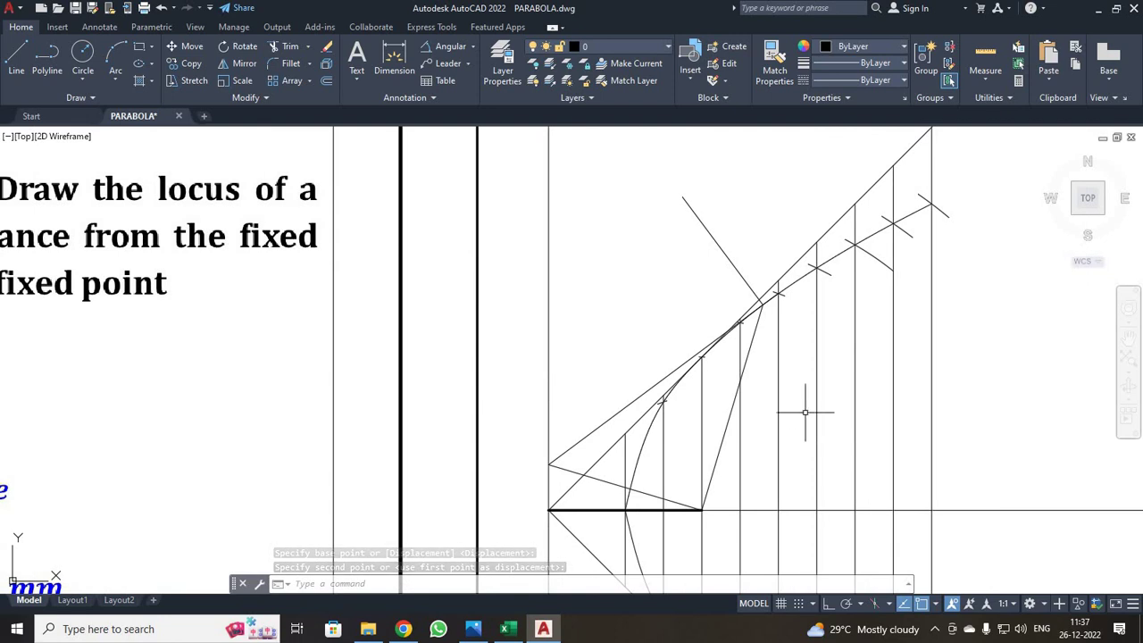
pyautogui.scroll(2, 798, 395)
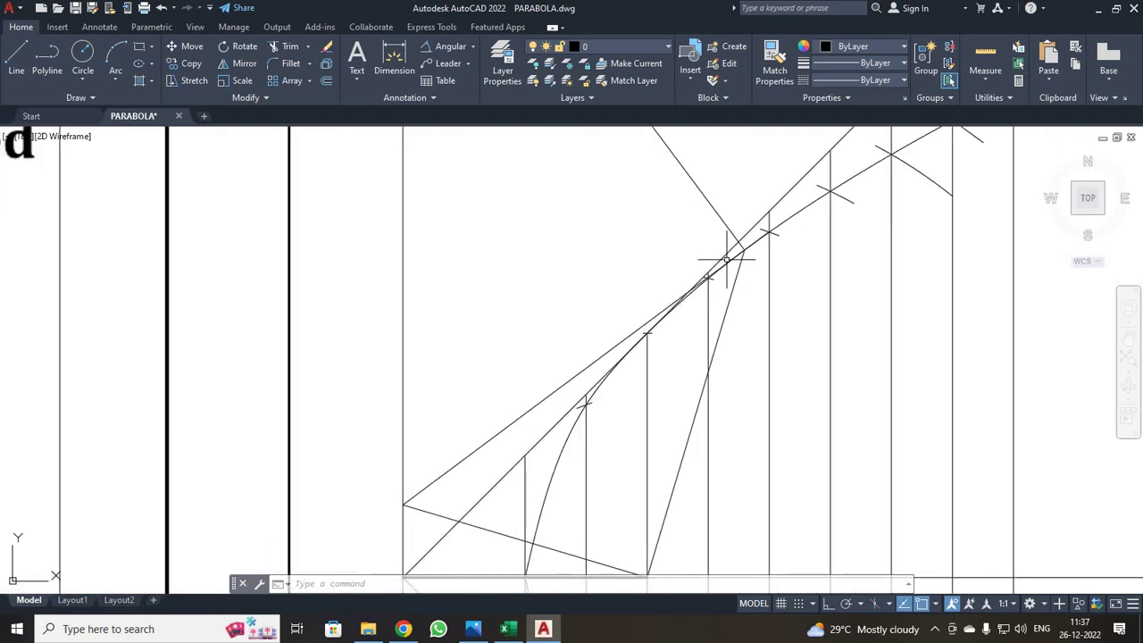
pyautogui.scroll(-2, 726, 259)
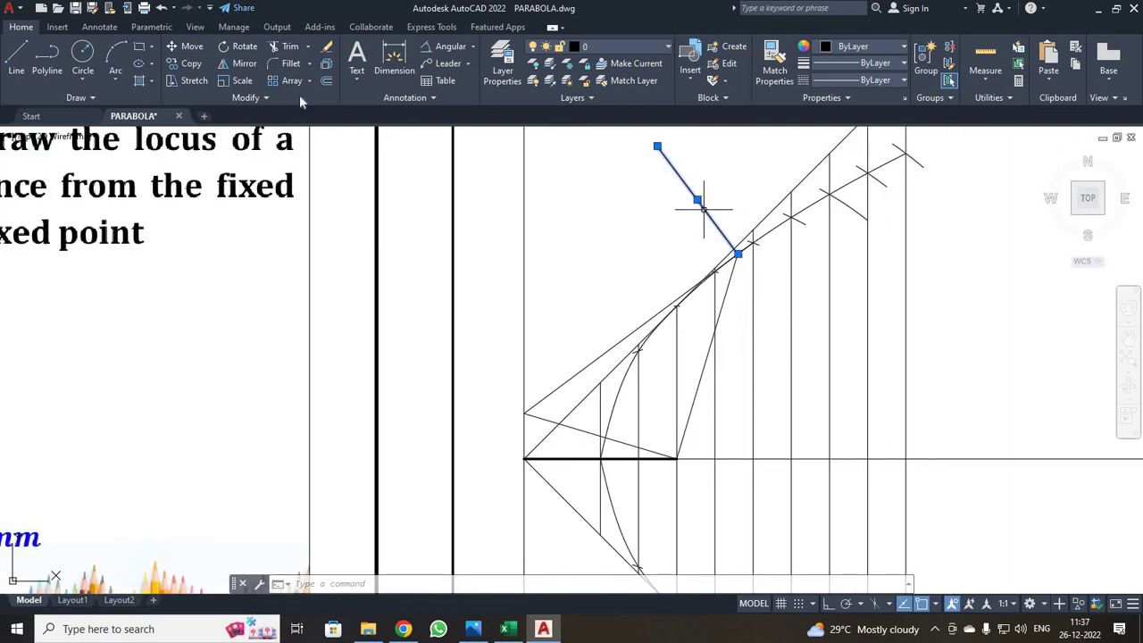
pyautogui.click(238, 63)
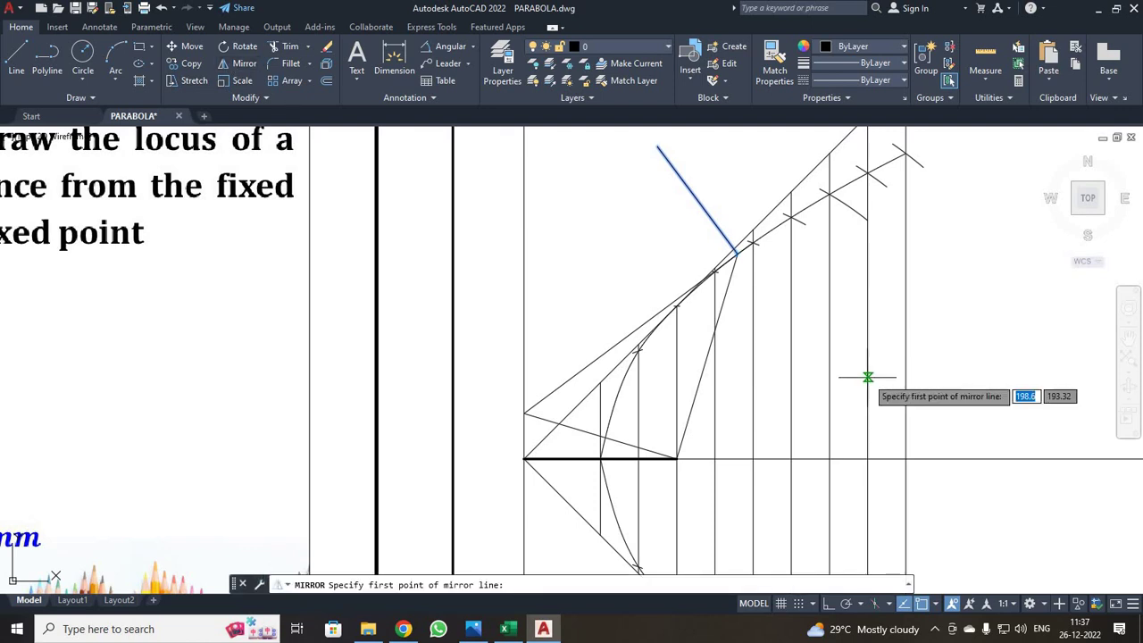
pyautogui.scroll(3, 572, 375)
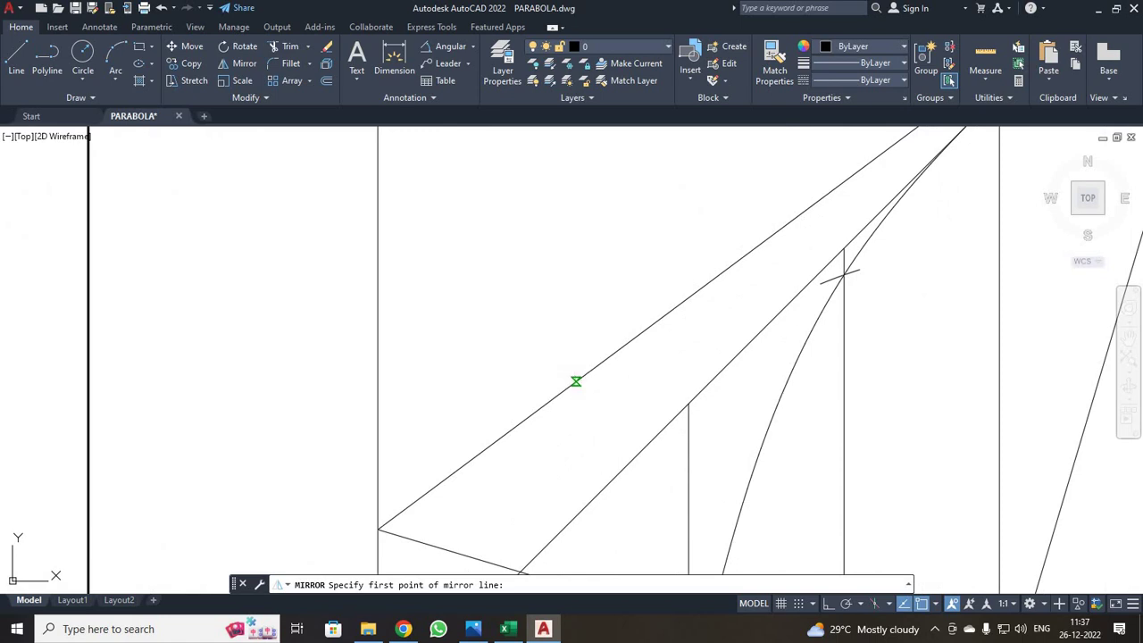
pyautogui.click(576, 381)
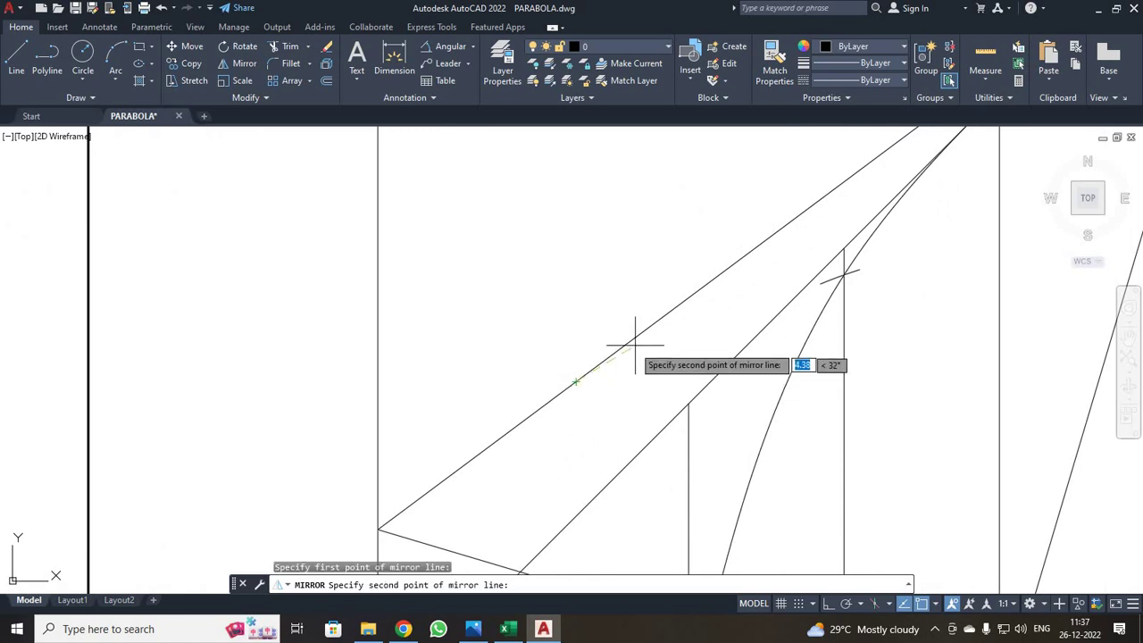
pyautogui.click(671, 309)
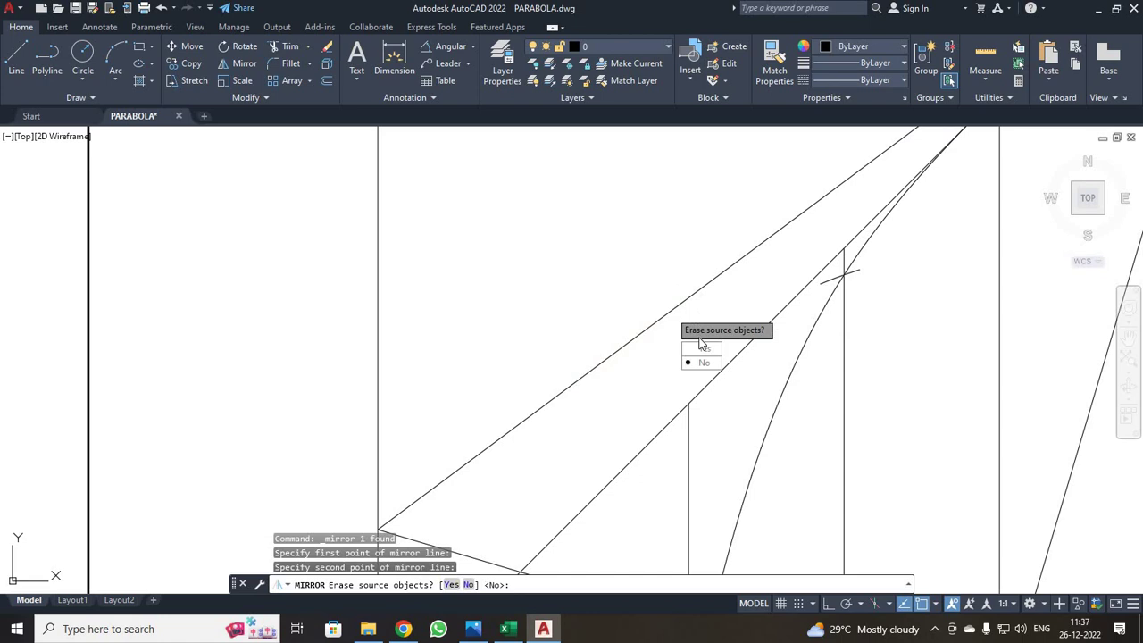
pyautogui.write('N')
pyautogui.press('Return')
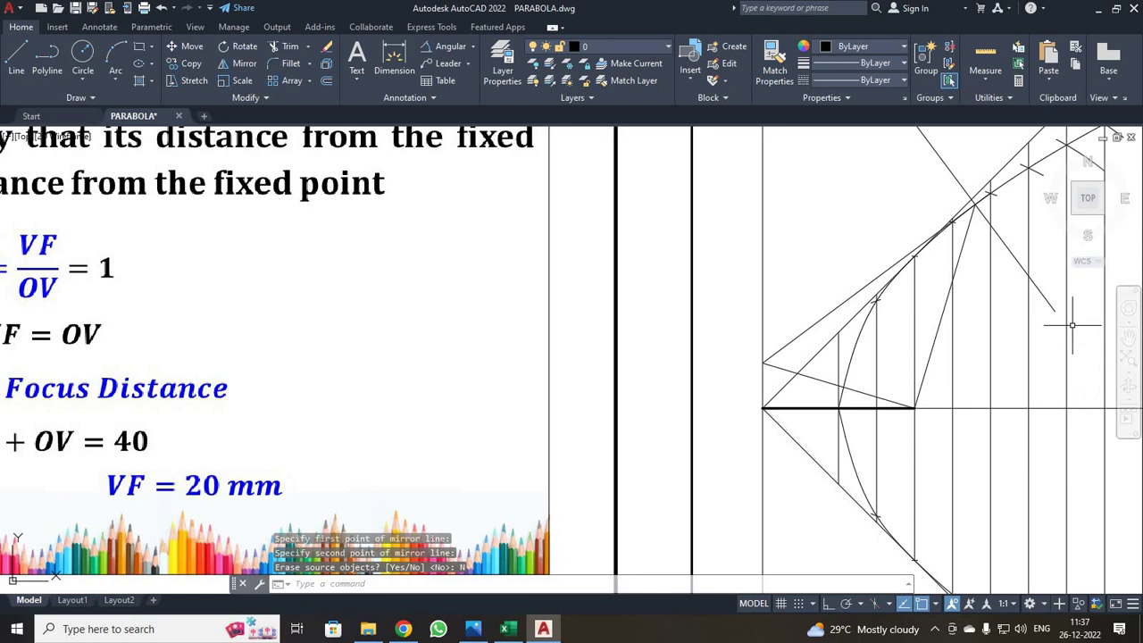
pyautogui.scroll(-3, 701, 523)
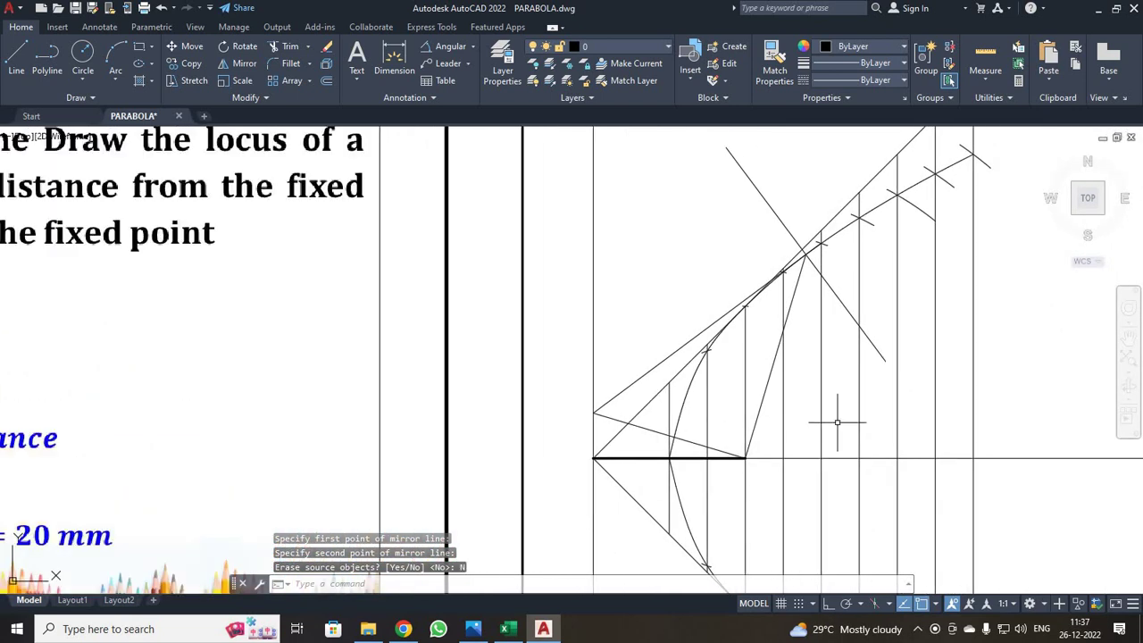
# Set the lineweight of both parabola halves, the tangent and the two halves of the normal to 0.35 mm.
pyautogui.scroll(4, 913, 413)
pyautogui.scroll(-2, 913, 413)
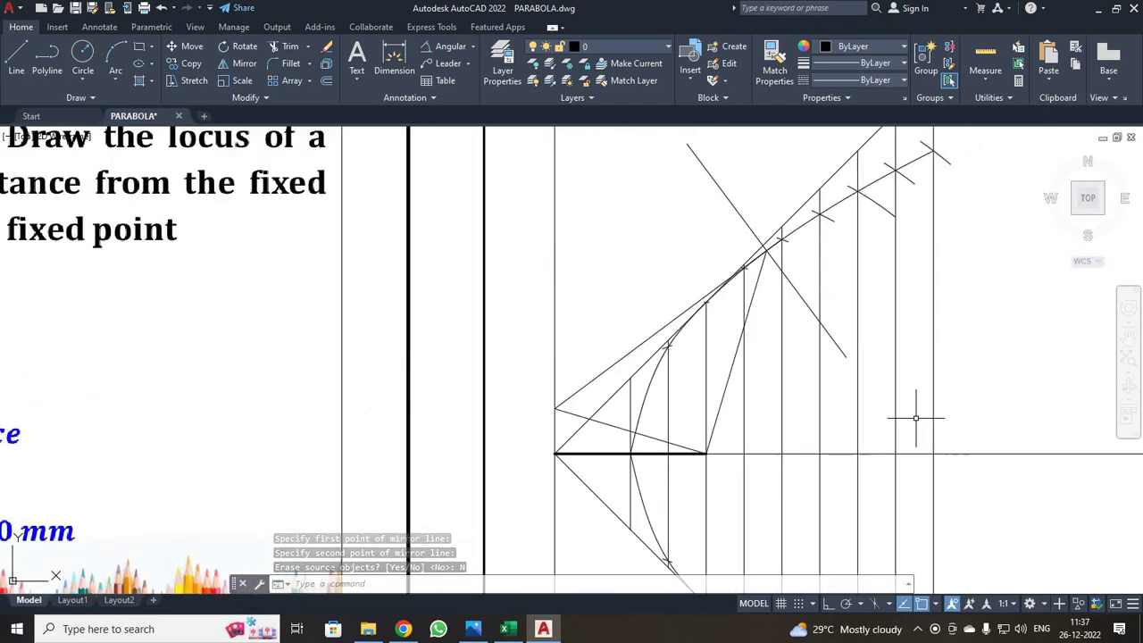
pyautogui.click(841, 198)
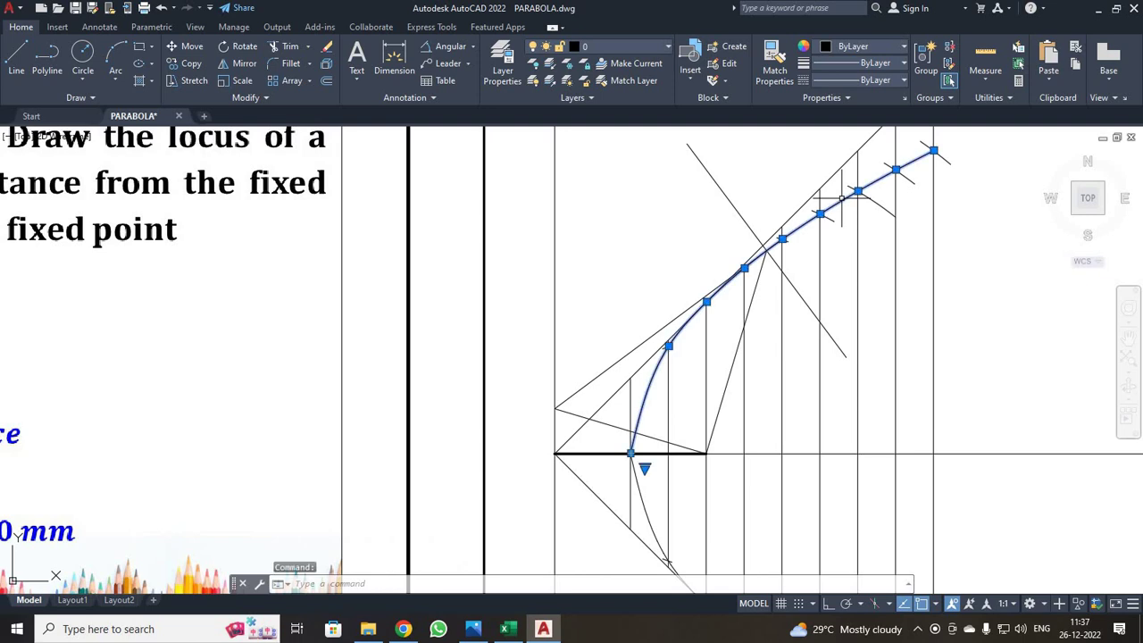
pyautogui.click(652, 500)
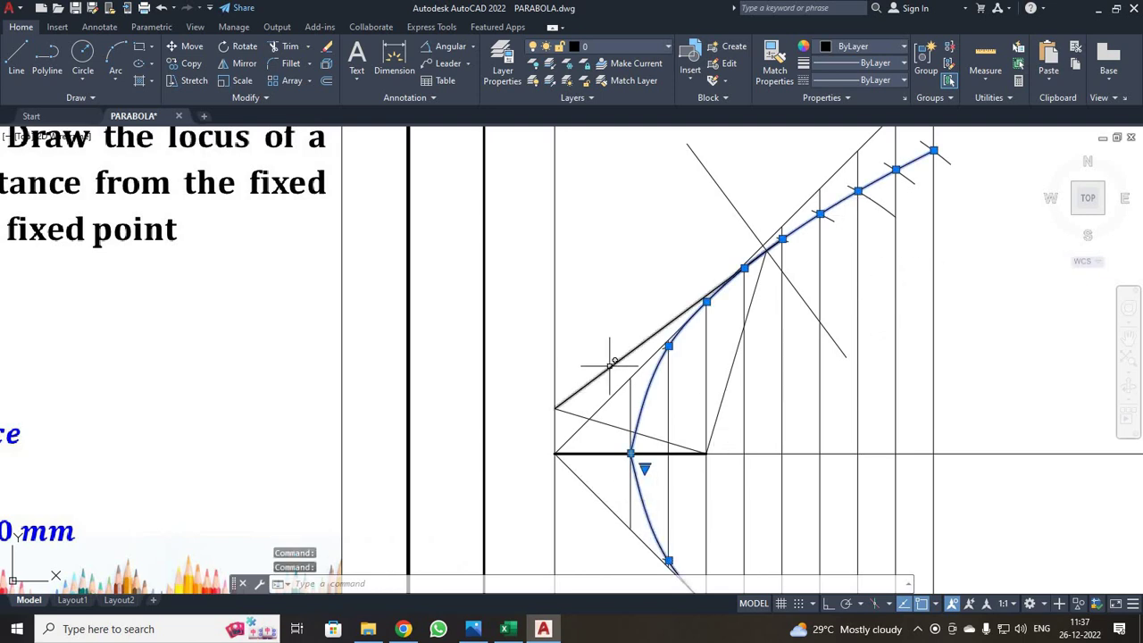
pyautogui.click(813, 313)
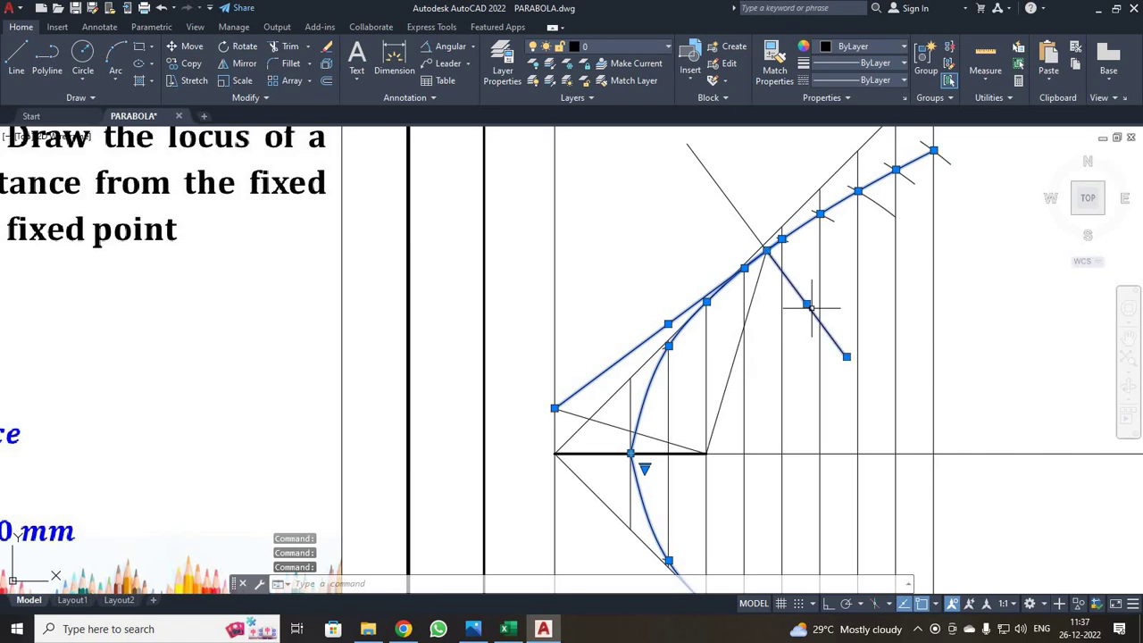
pyautogui.click(736, 211)
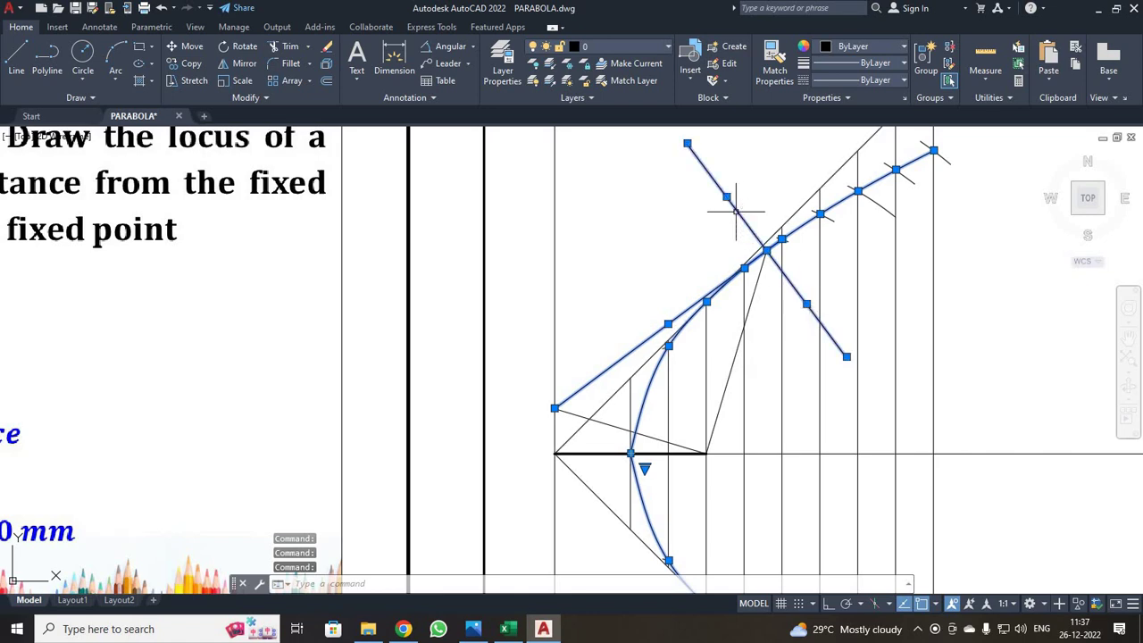
pyautogui.click(879, 63)
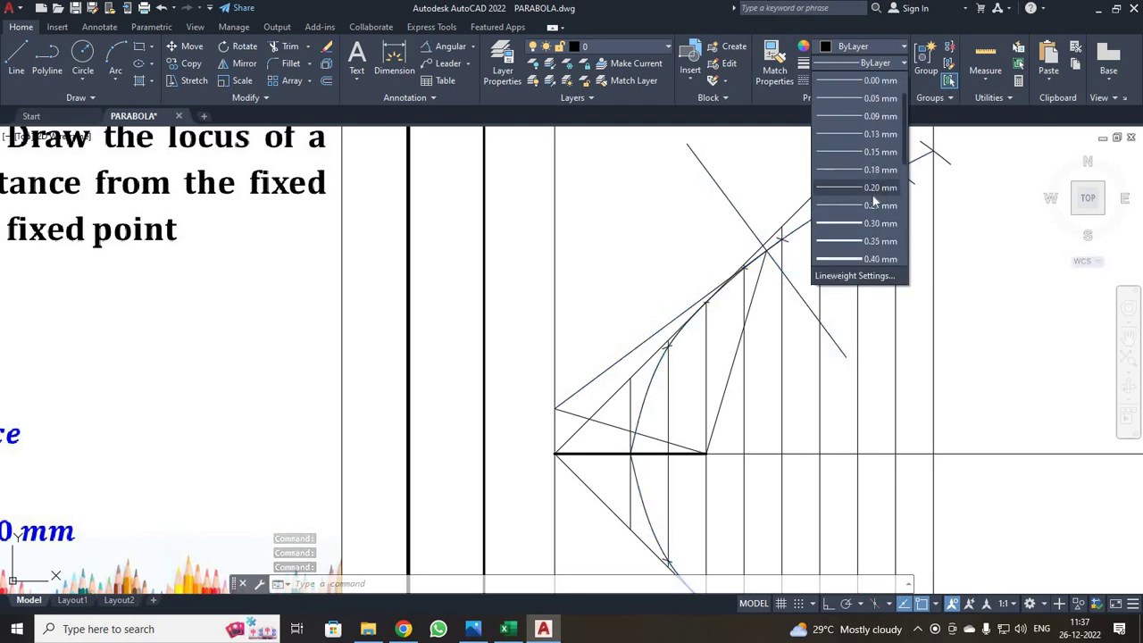
pyautogui.click(876, 241)
pyautogui.scroll(-4, 892, 300)
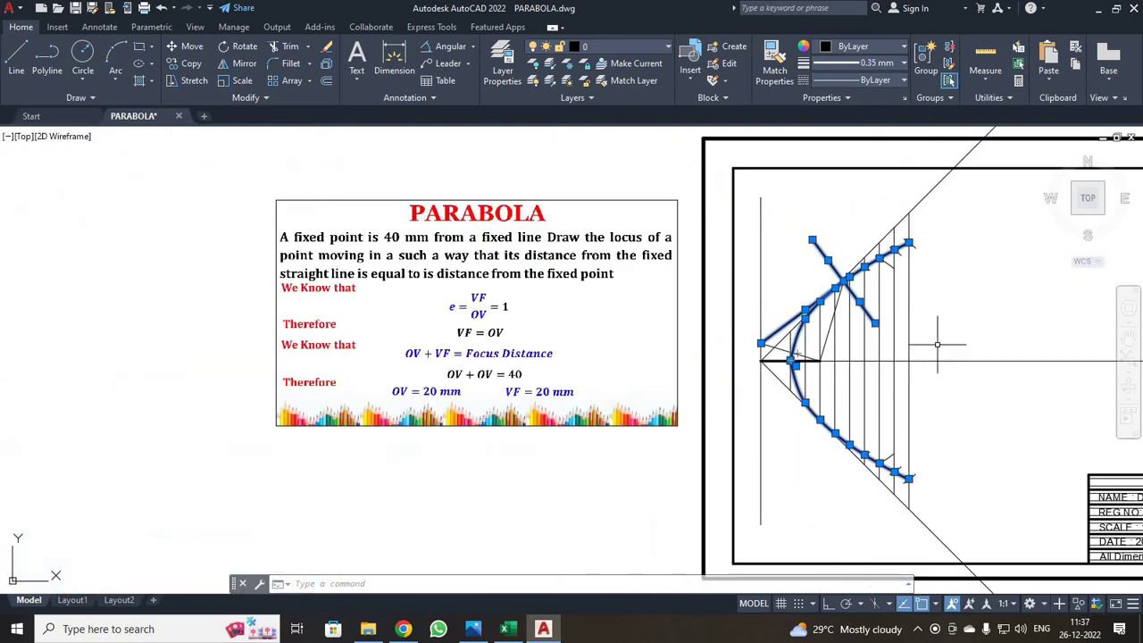
pyautogui.scroll(2, 1015, 398)
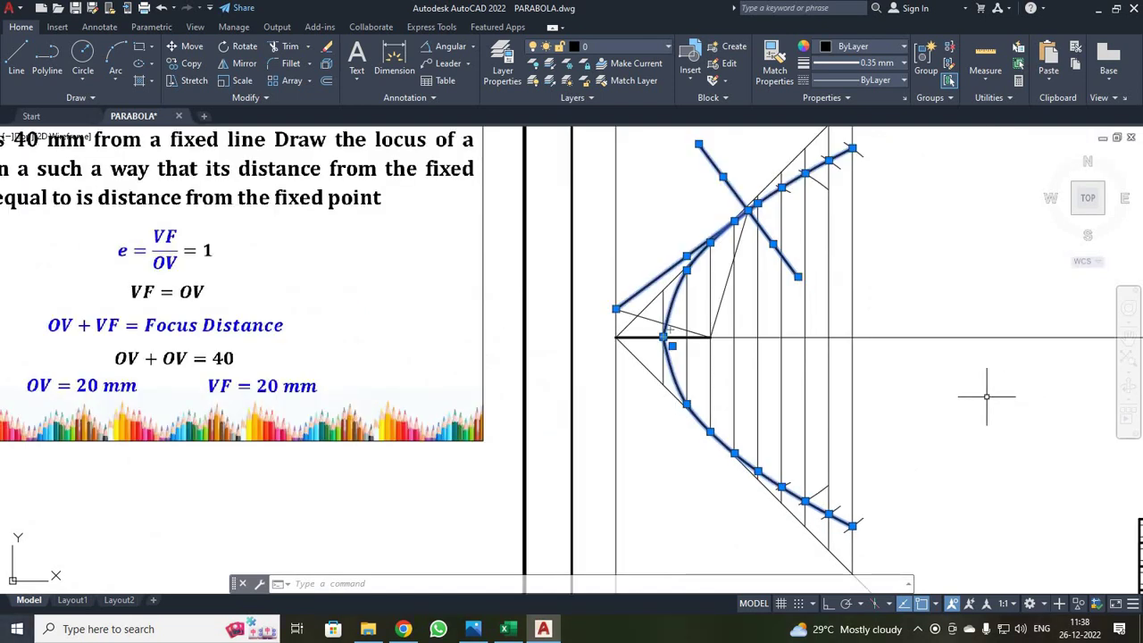
pyautogui.press('Escape')
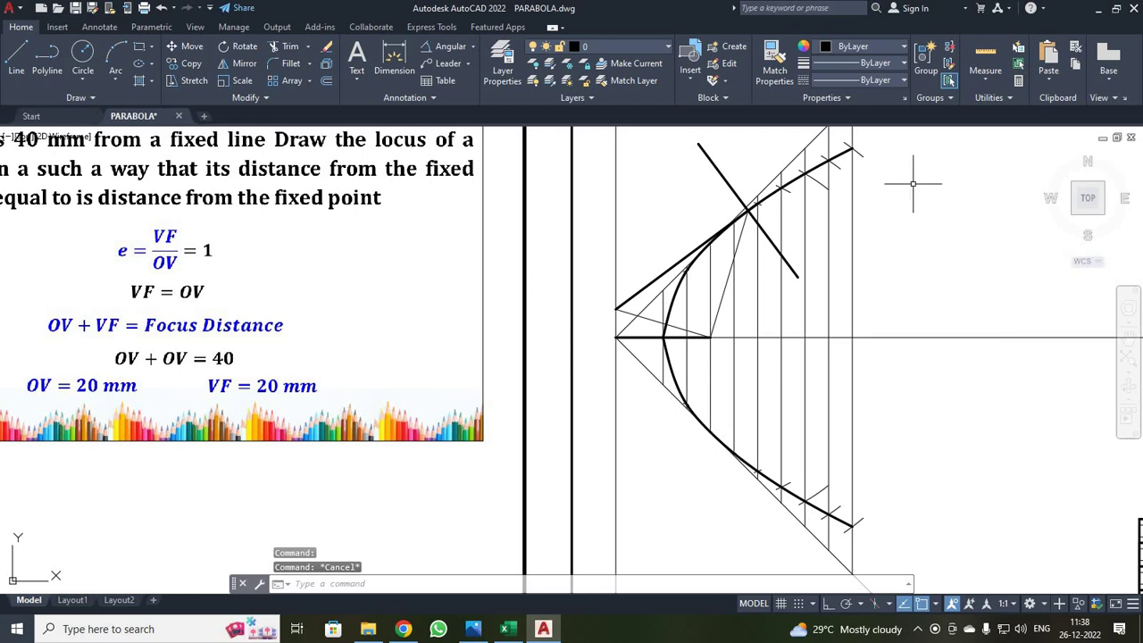
# Trim the two long sloping construction lines back to the inner border of the drawing sheet.
pyautogui.scroll(-1, 972, 324)
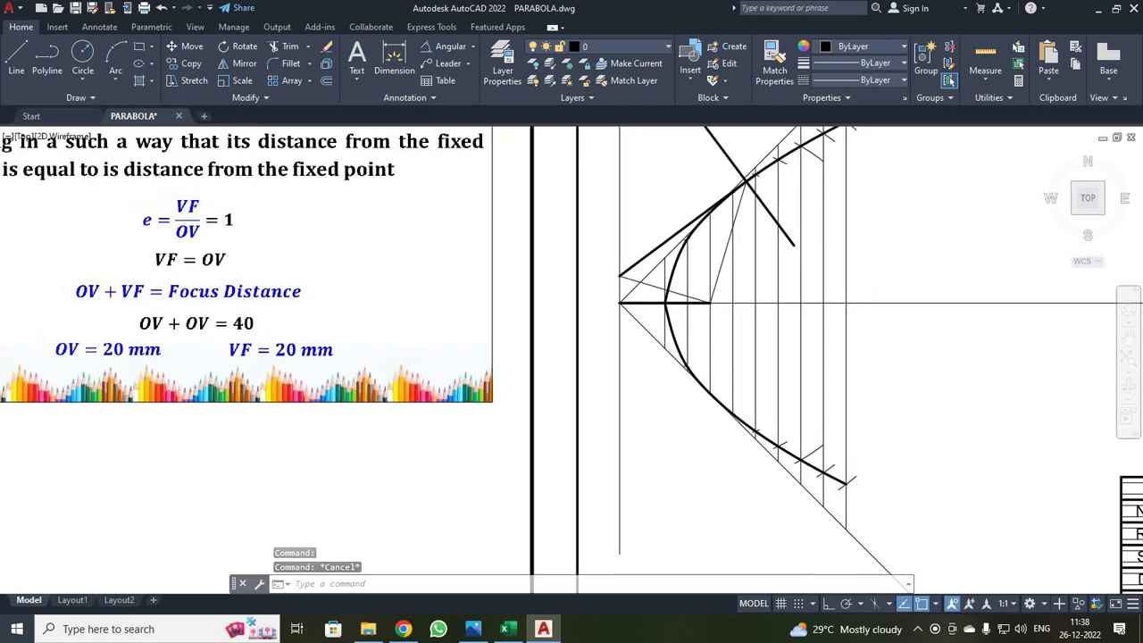
pyautogui.middleClick(832, 413)
pyautogui.middleClick(831, 413)
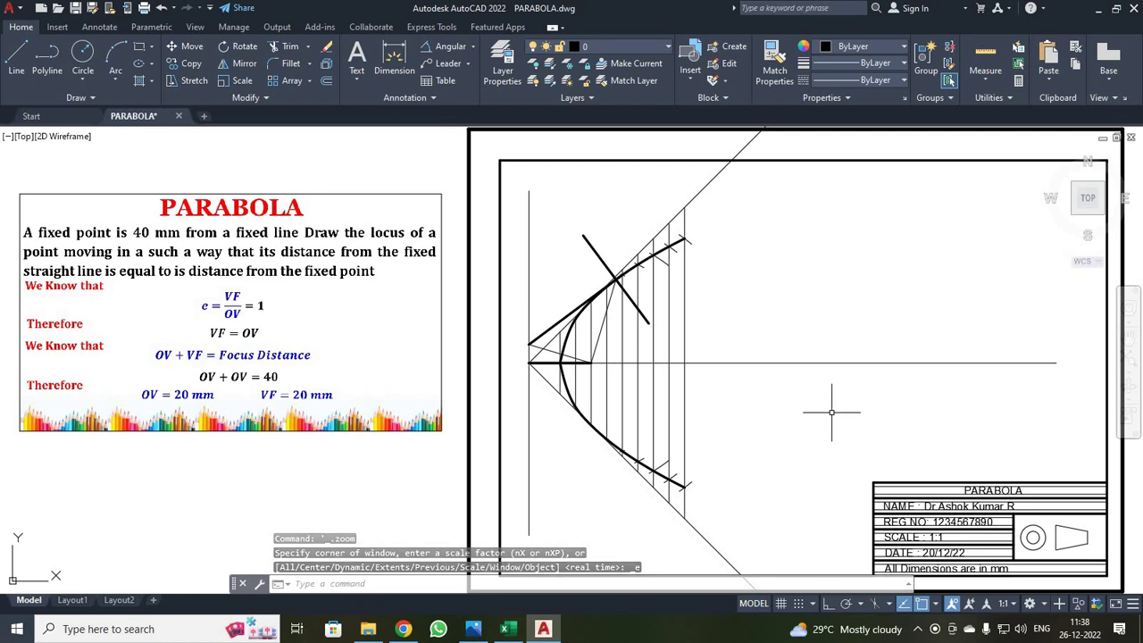
pyautogui.scroll(-2, 774, 457)
pyautogui.scroll(2, 775, 456)
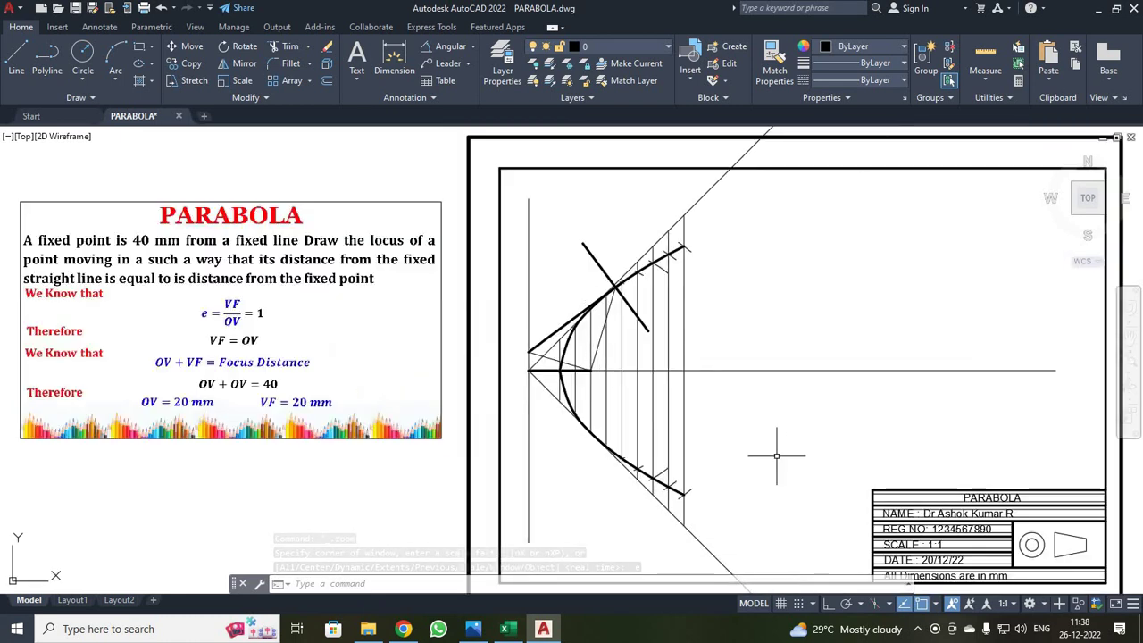
pyautogui.scroll(-2, 775, 457)
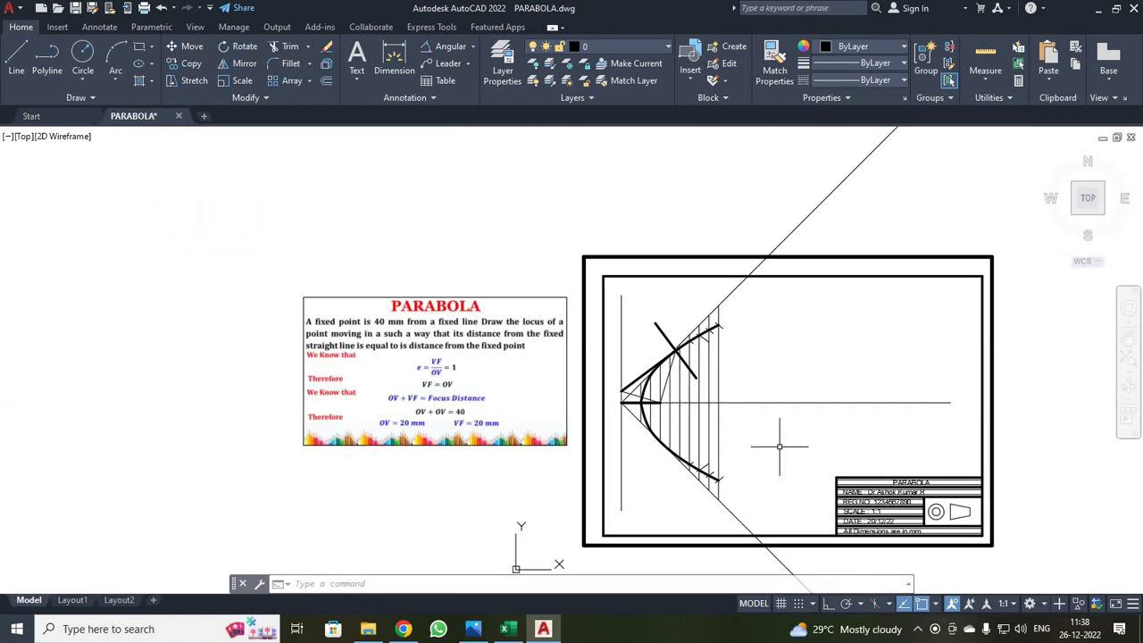
pyautogui.click(284, 46)
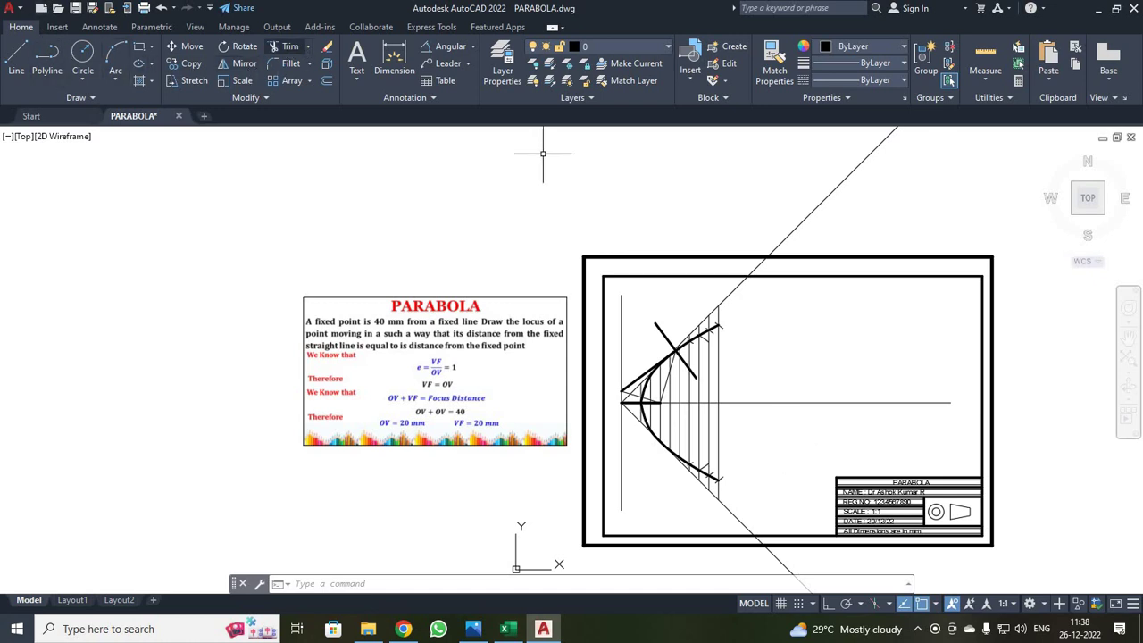
pyautogui.click(807, 212)
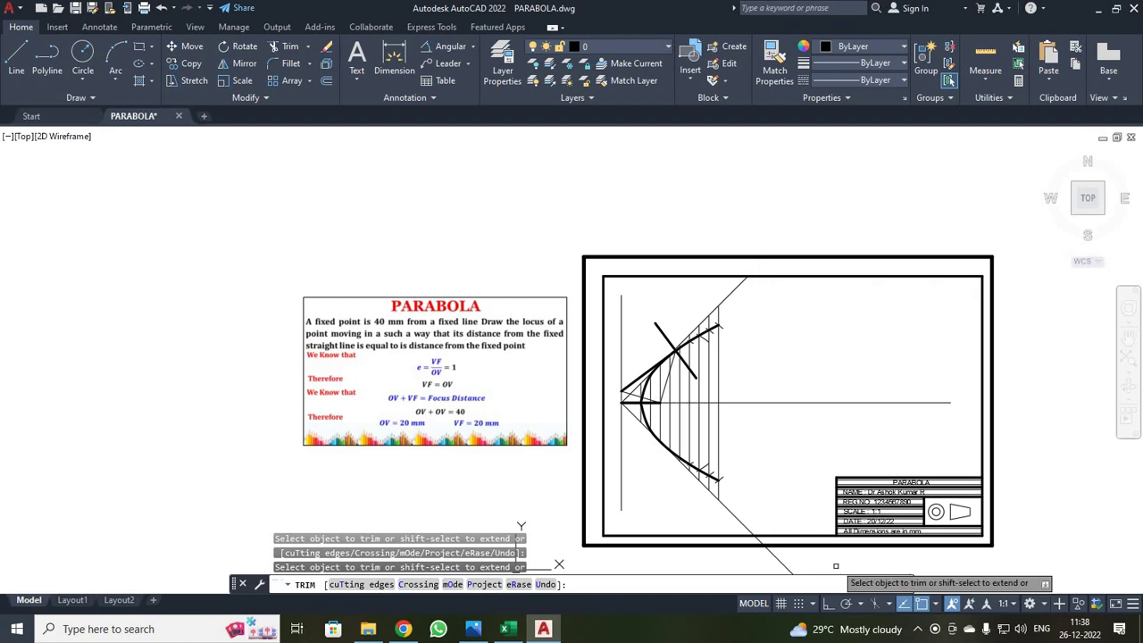
pyautogui.click(778, 563)
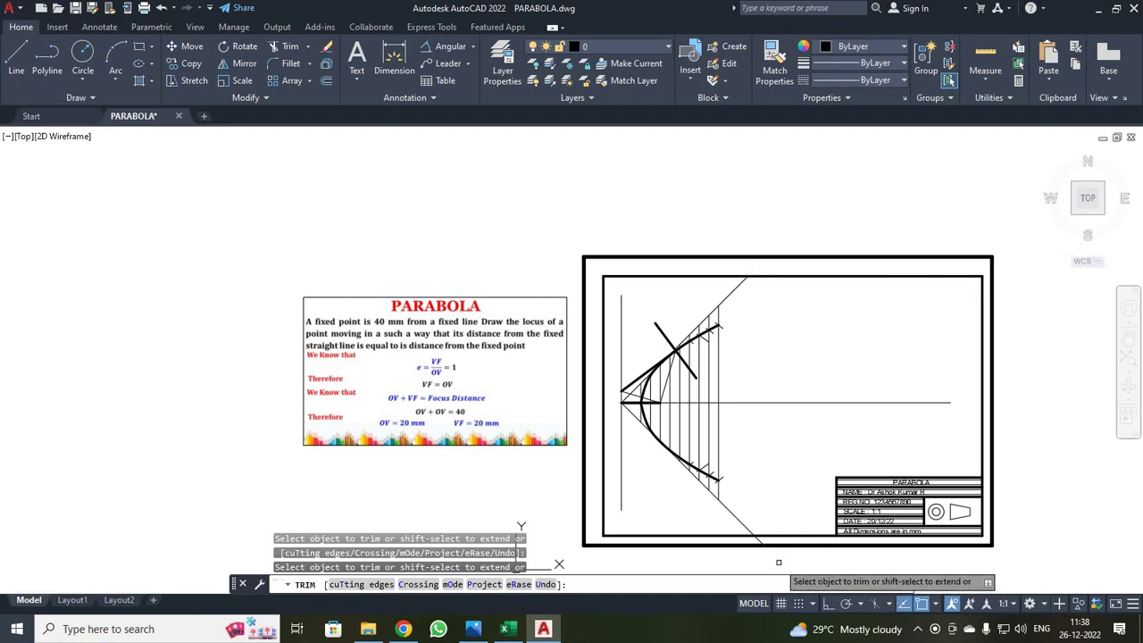
pyautogui.click(759, 537)
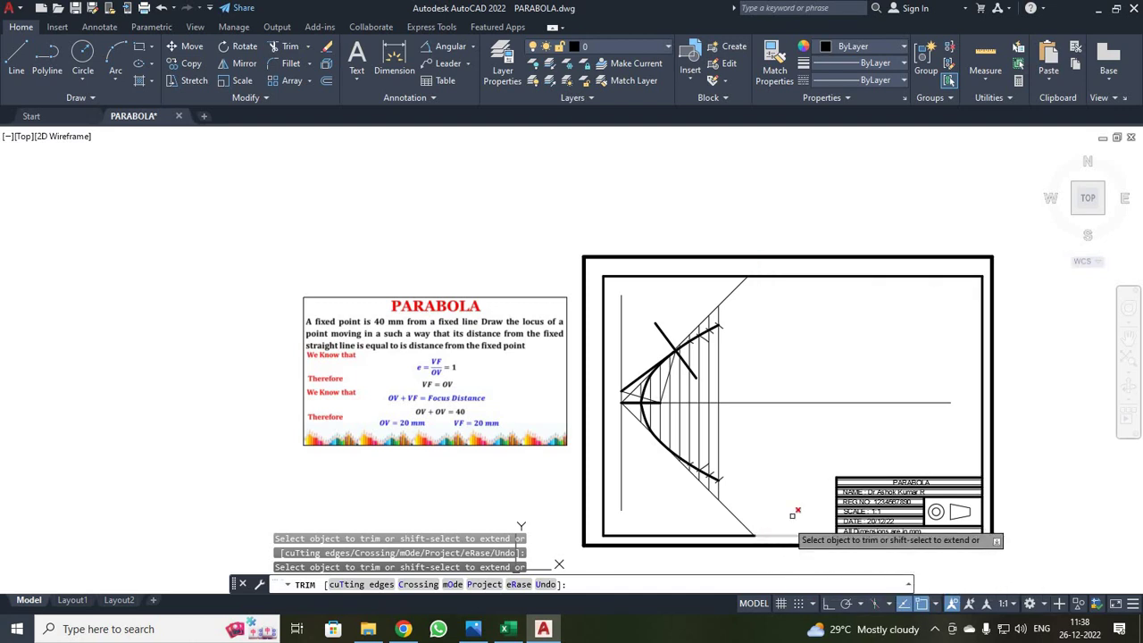
pyautogui.press('Escape')
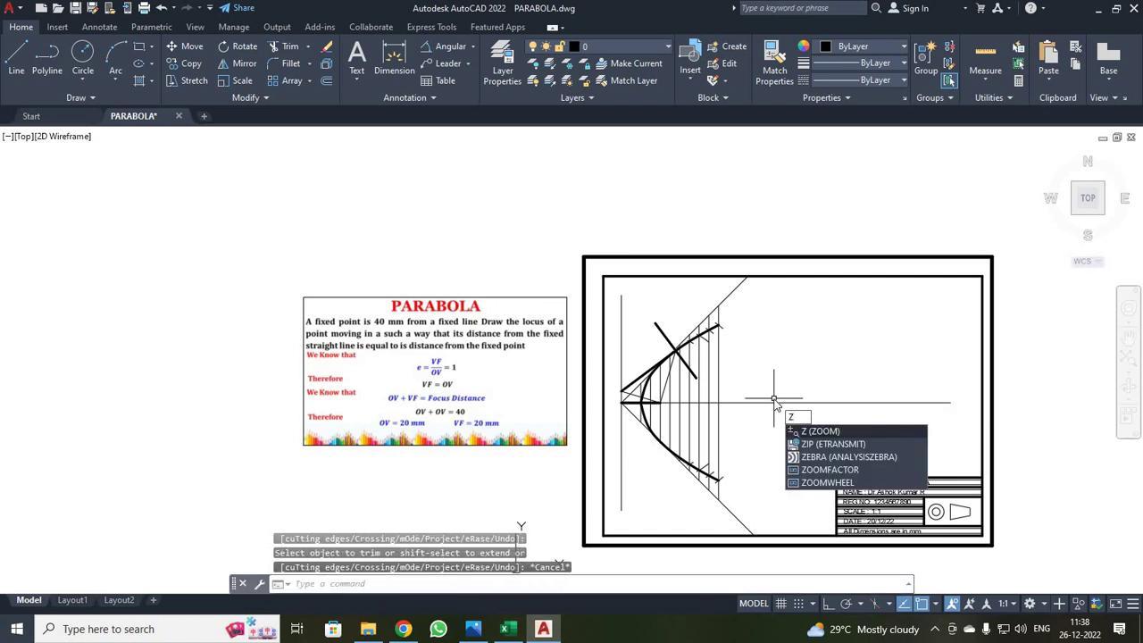
# Modify the ISO-25 dimension style to use an arrow size of 4 and a text height of 5.
pyautogui.write('Z')
pyautogui.press('Return')
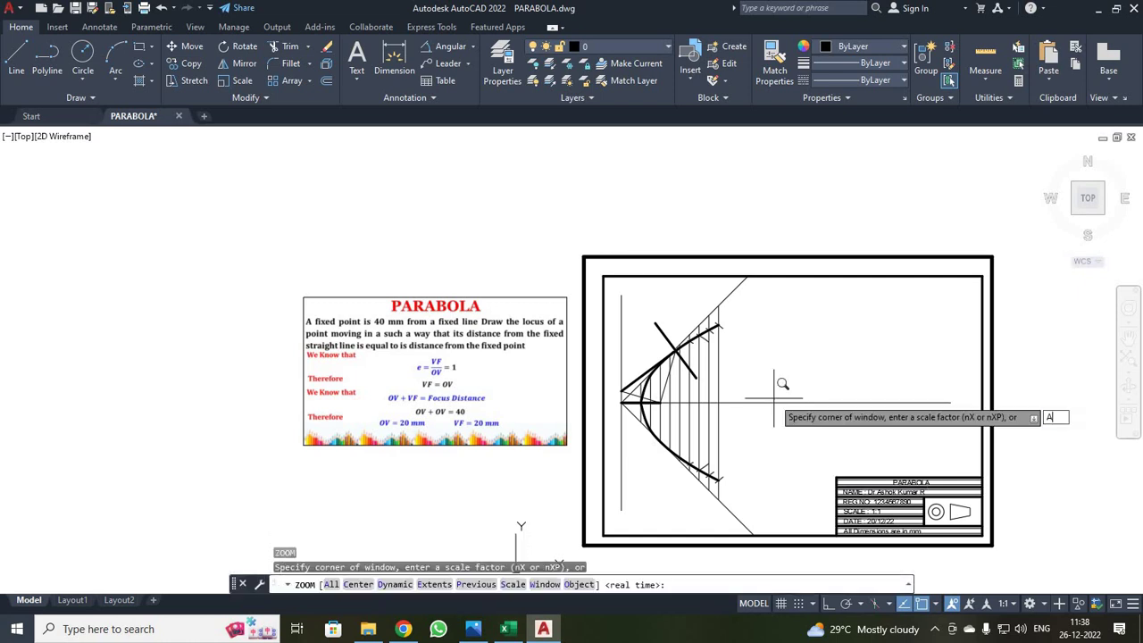
pyautogui.press('Return')
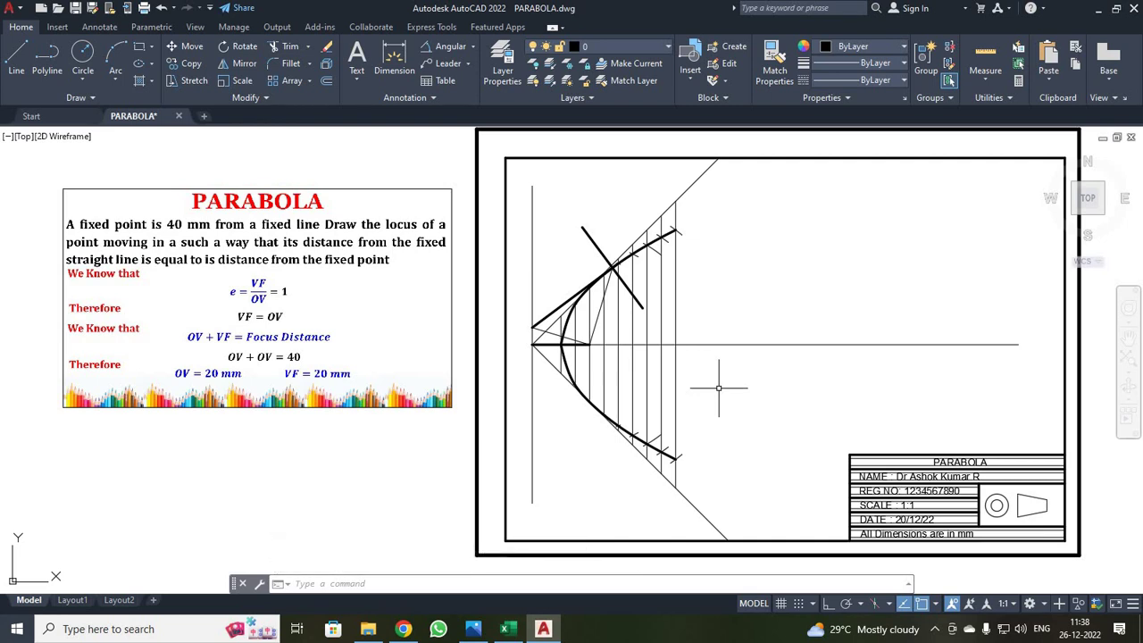
pyautogui.write('DIMSTYLE')
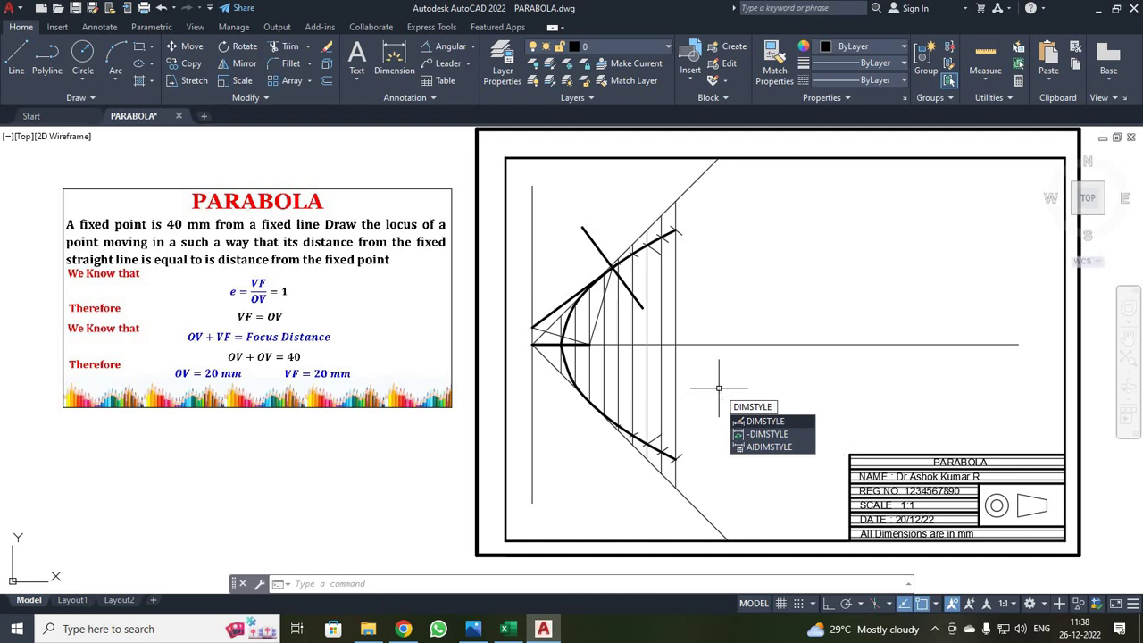
pyautogui.press('Return')
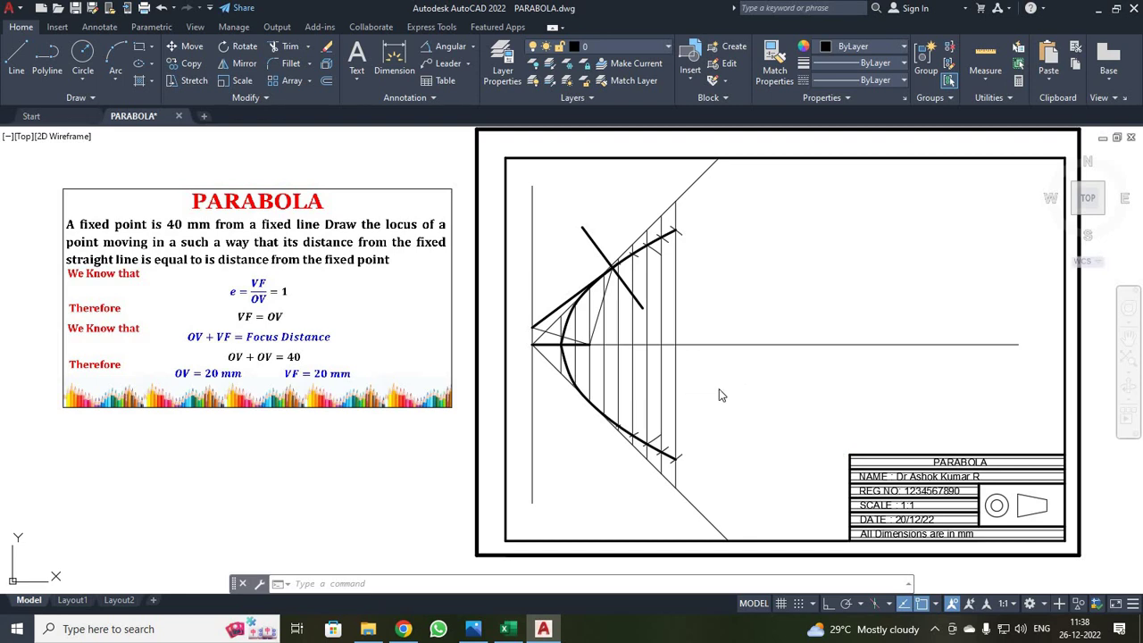
pyautogui.click(736, 283)
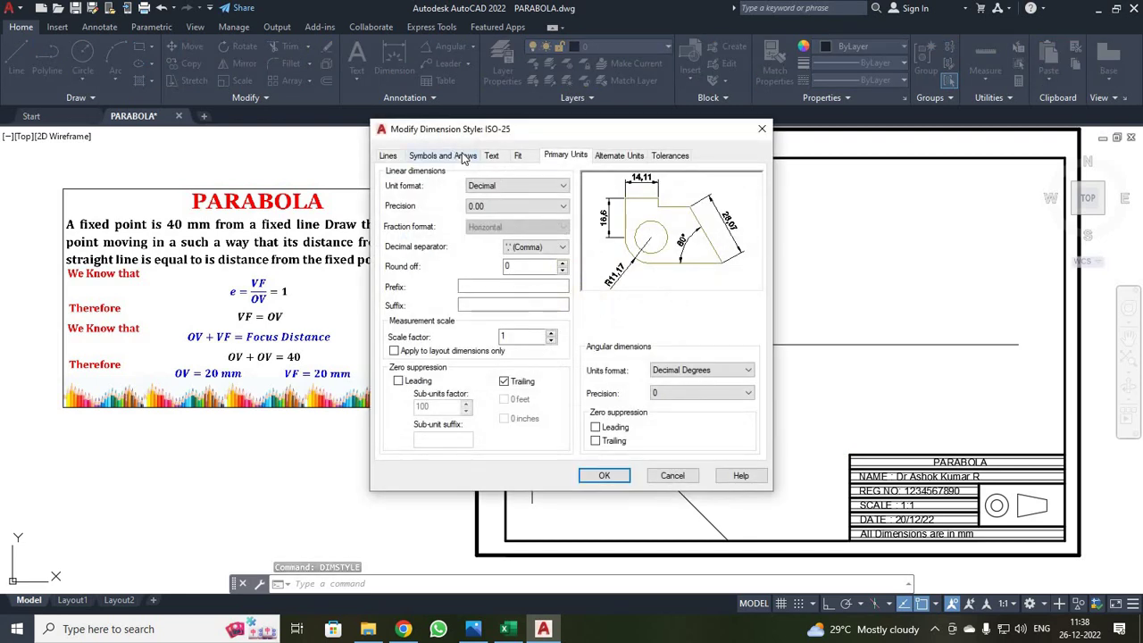
pyautogui.click(463, 156)
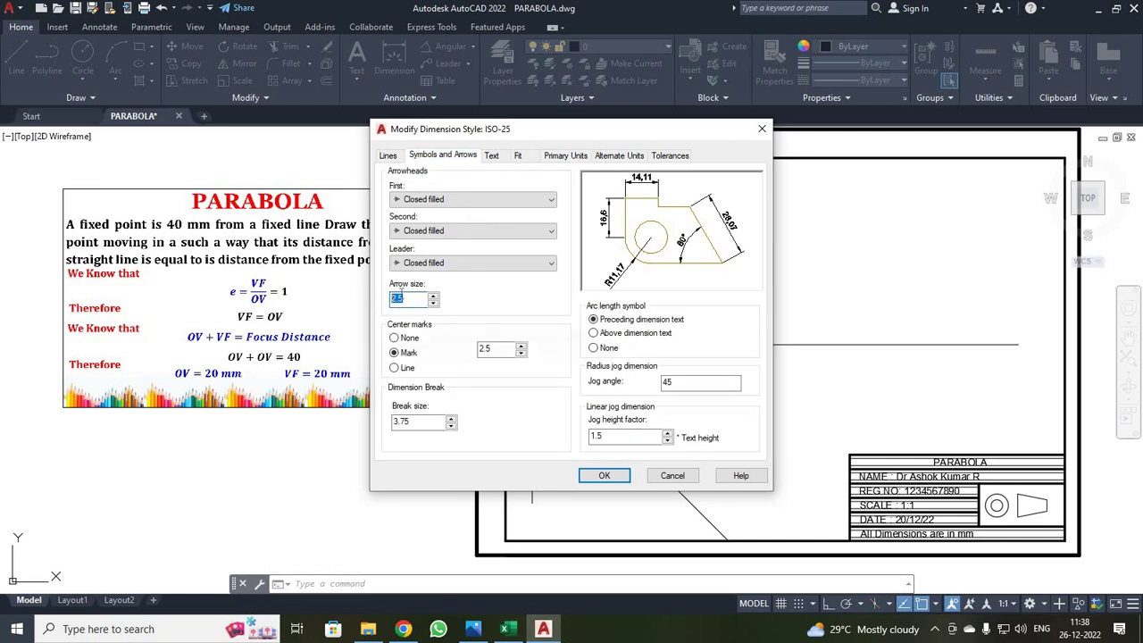
pyautogui.write('4')
pyautogui.click(490, 157)
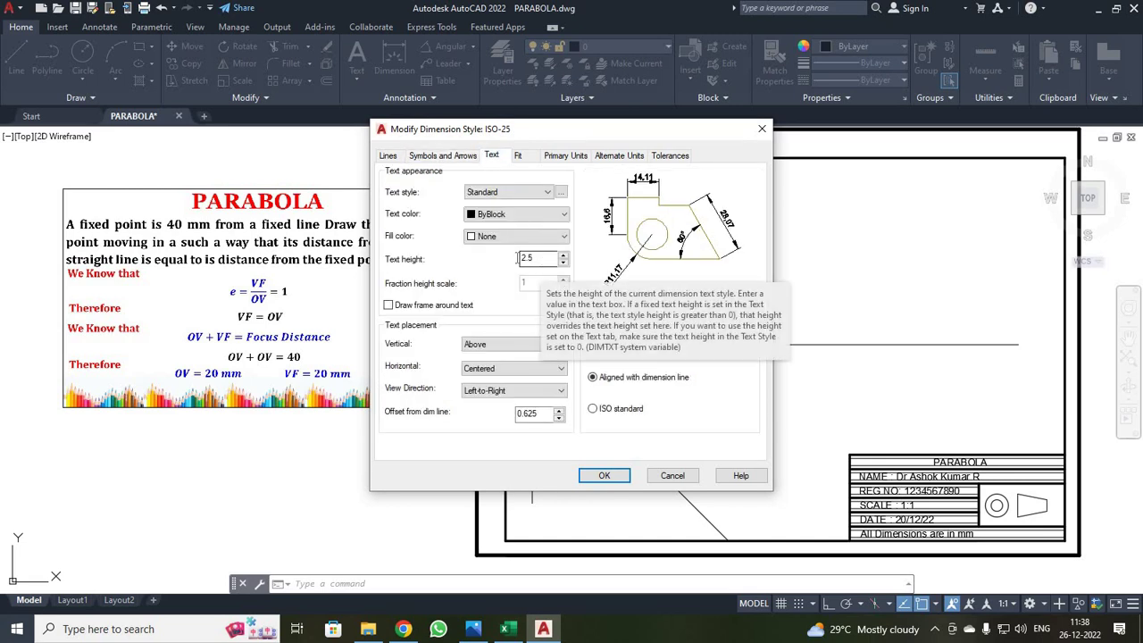
pyautogui.doubleClick(519, 258)
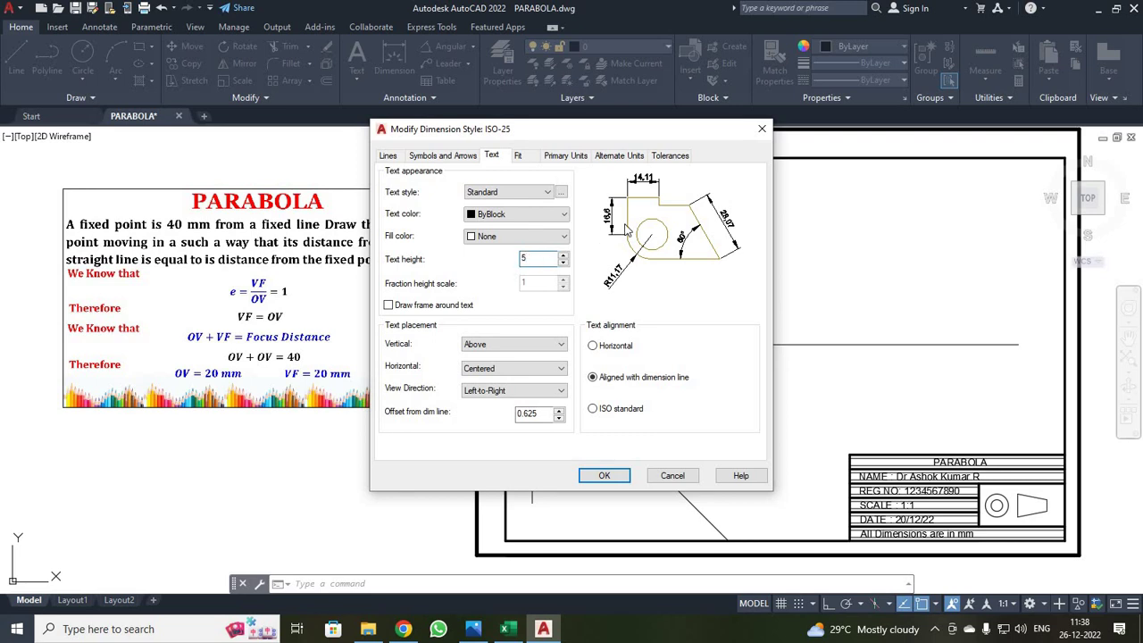
# Set the style's linear dimension precision to 0.0, then accept the changes and close the Dimension Style Manager.
pyautogui.click(575, 157)
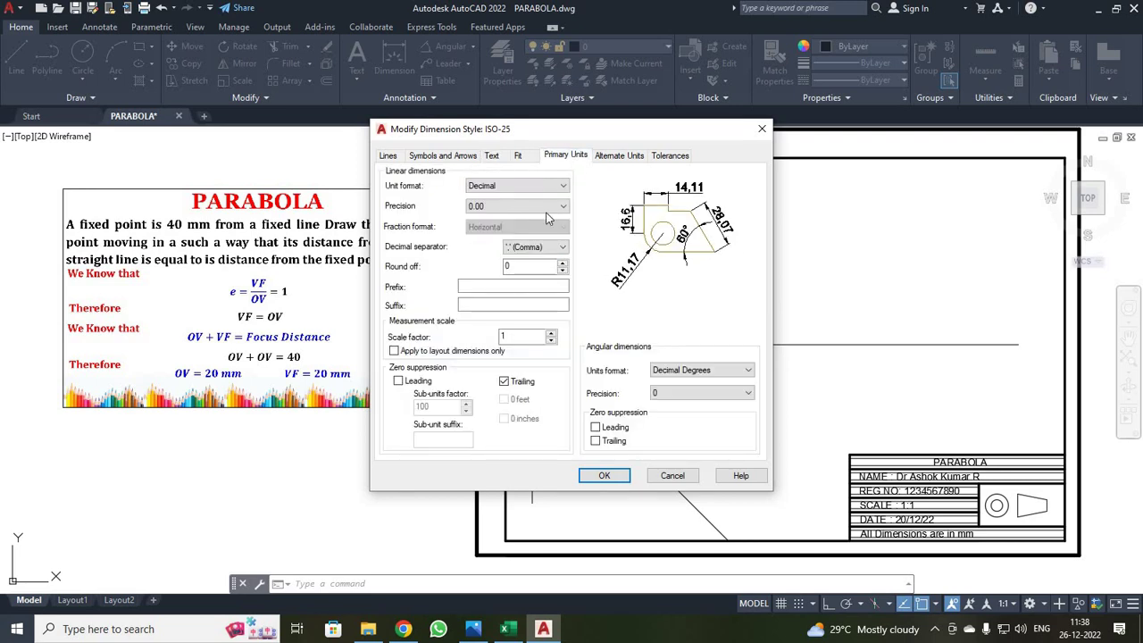
pyautogui.click(536, 207)
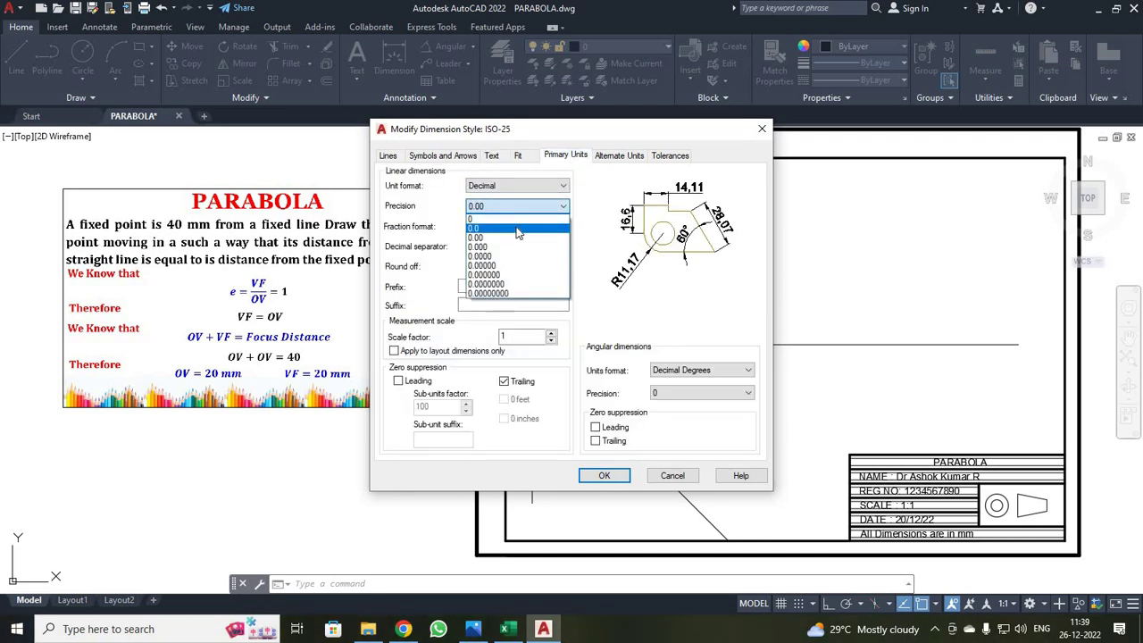
pyautogui.click(516, 227)
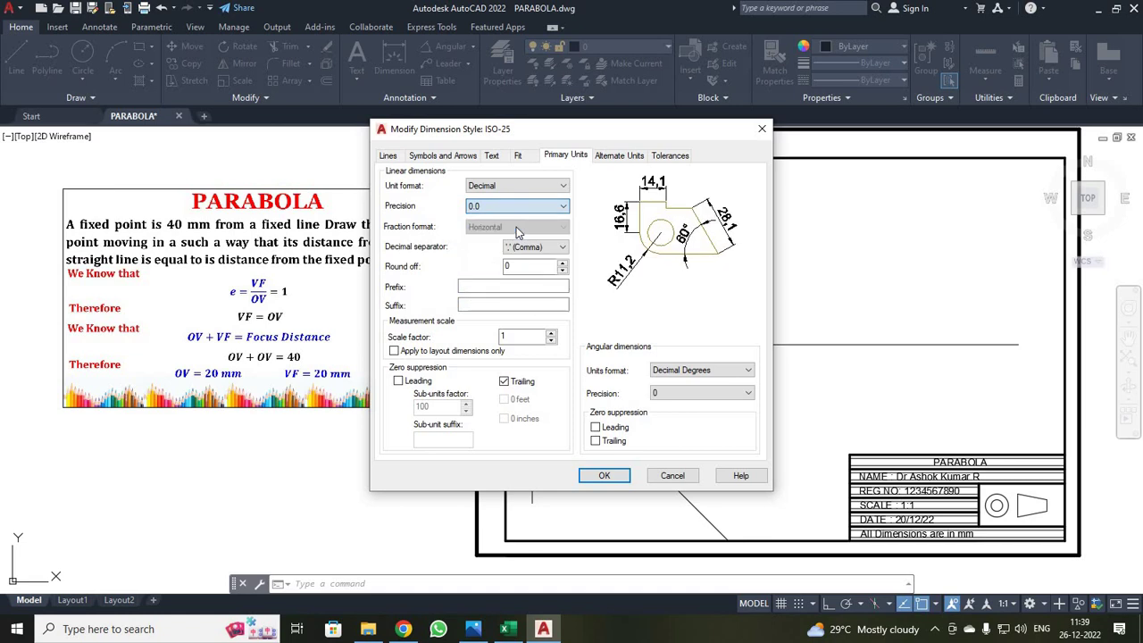
pyautogui.click(604, 477)
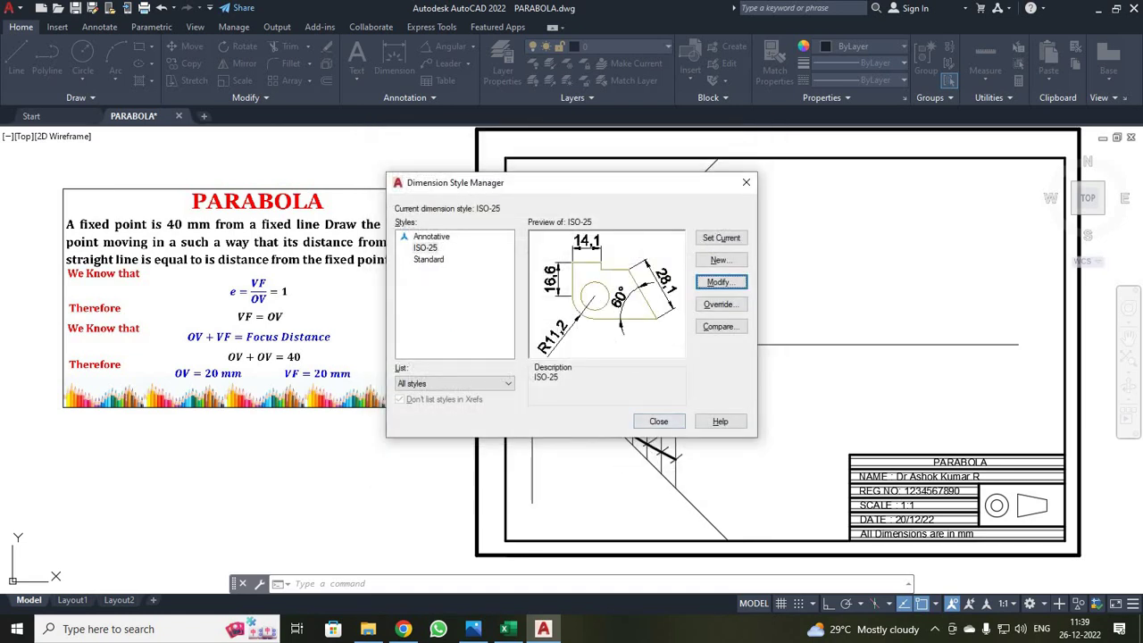
pyautogui.click(657, 421)
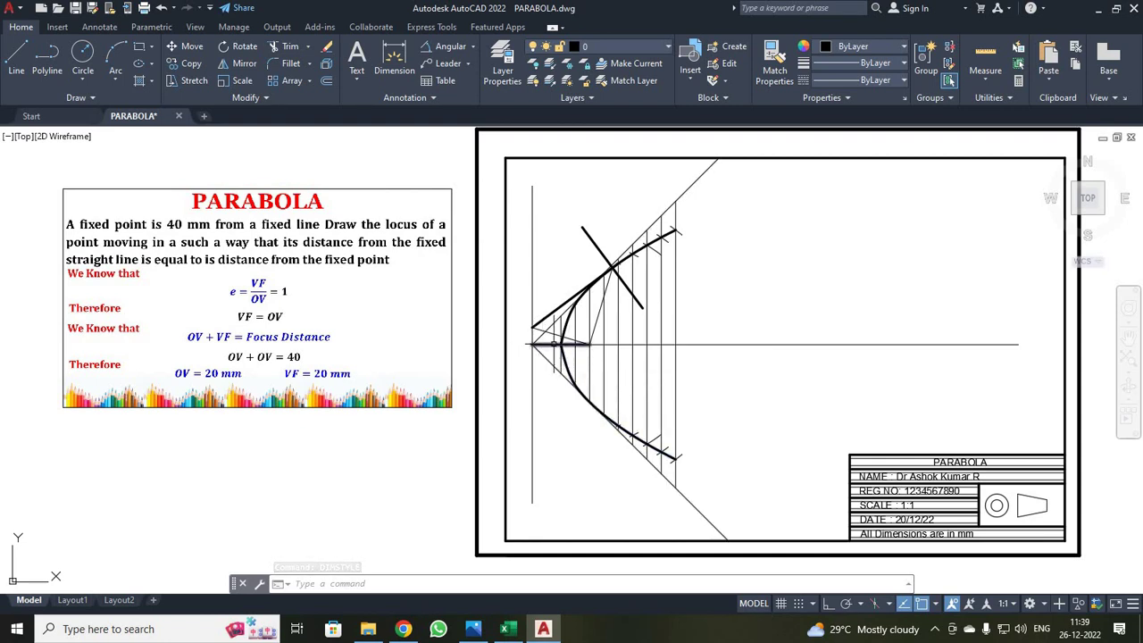
# Add a horizontal linear dimension from the directrix to the parabola's vertex, placed about 40 mm below the axis.
pyautogui.click(473, 48)
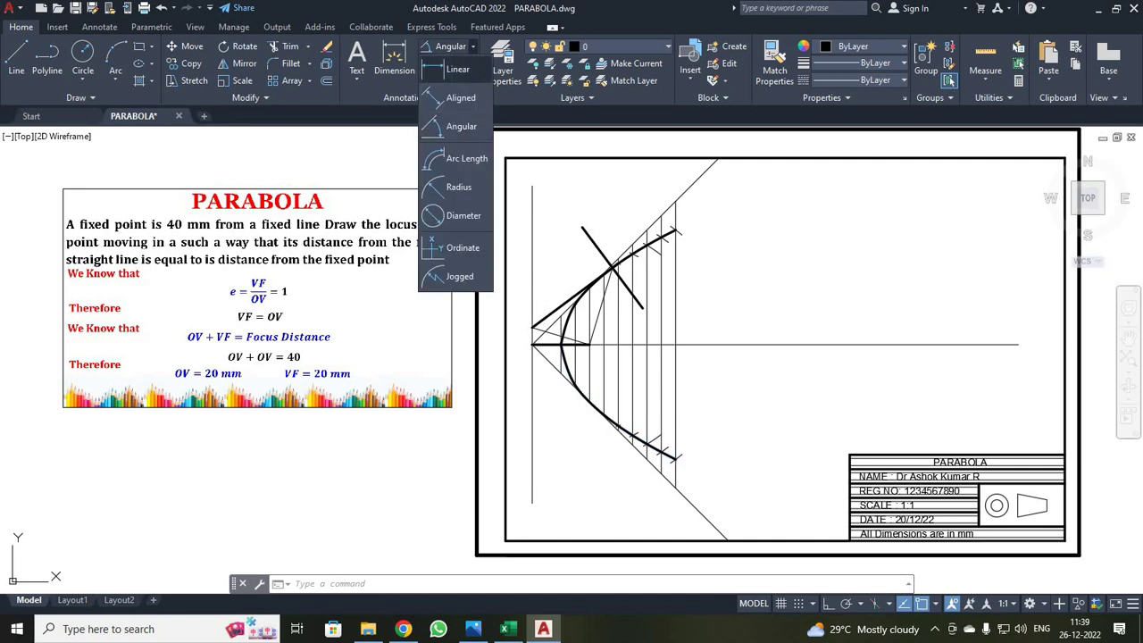
pyautogui.click(451, 68)
pyautogui.scroll(2, 549, 366)
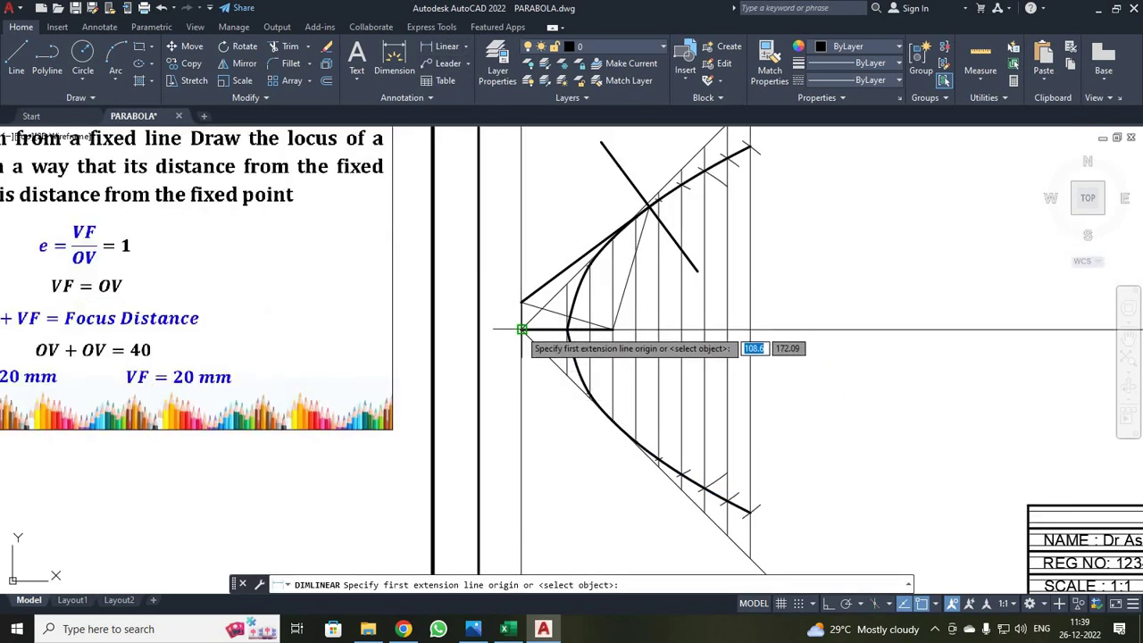
pyautogui.click(522, 330)
pyautogui.click(566, 329)
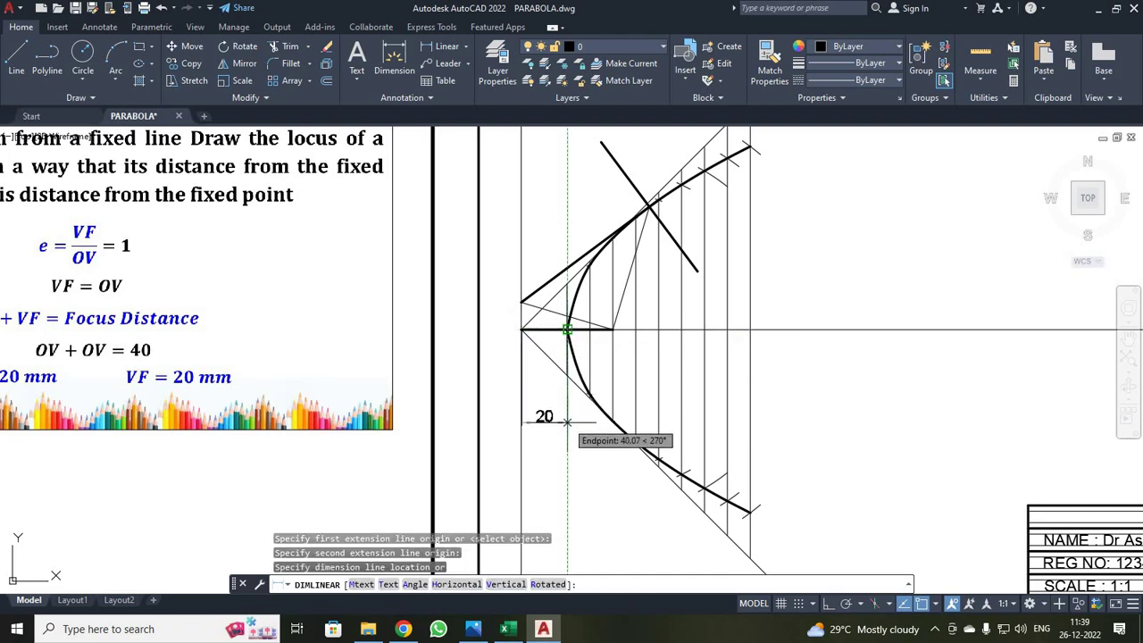
pyautogui.click(568, 421)
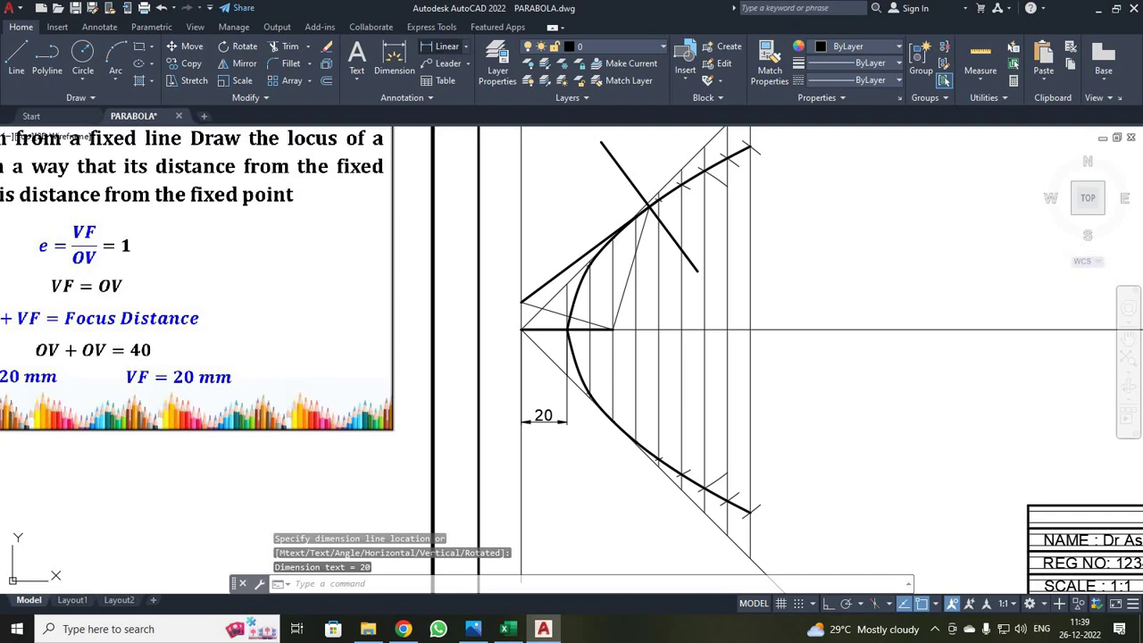
# Start another linear dimension with its first origin where the directrix meets the axis.
pyautogui.click(439, 47)
pyautogui.click(522, 330)
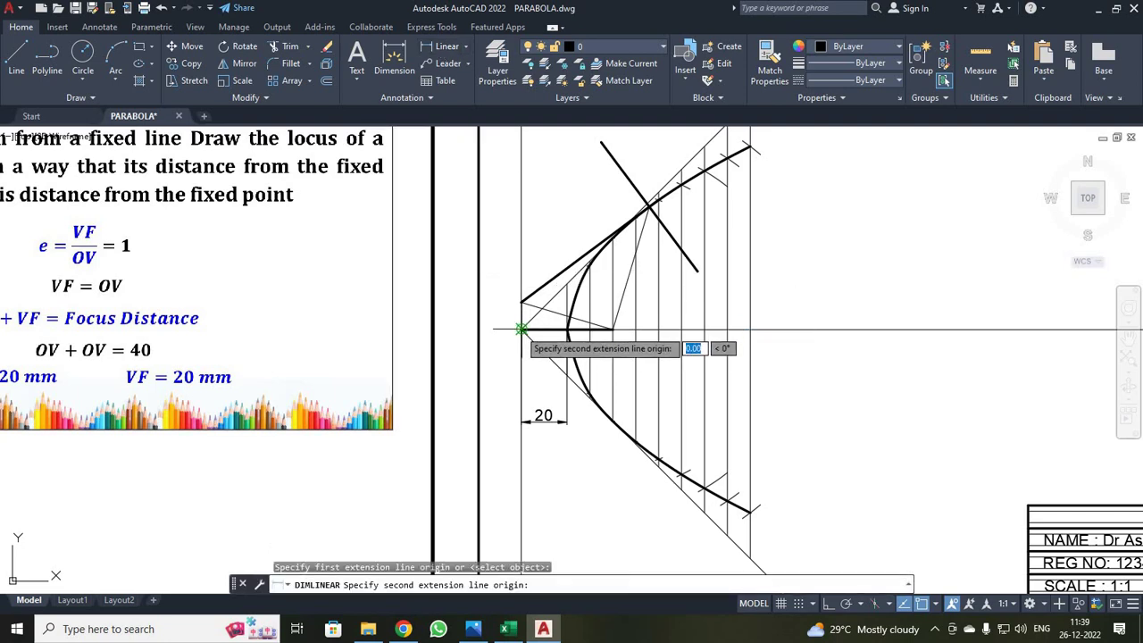